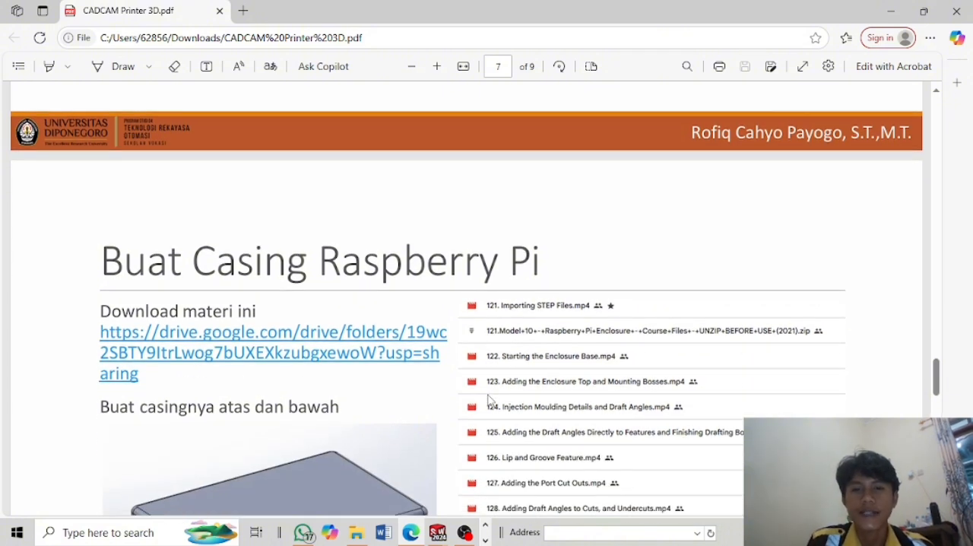
Read through the assignment PDF's pages on the Raspberry Pi casing and the 3D print file review.
scroll(491, 401, down, 6)
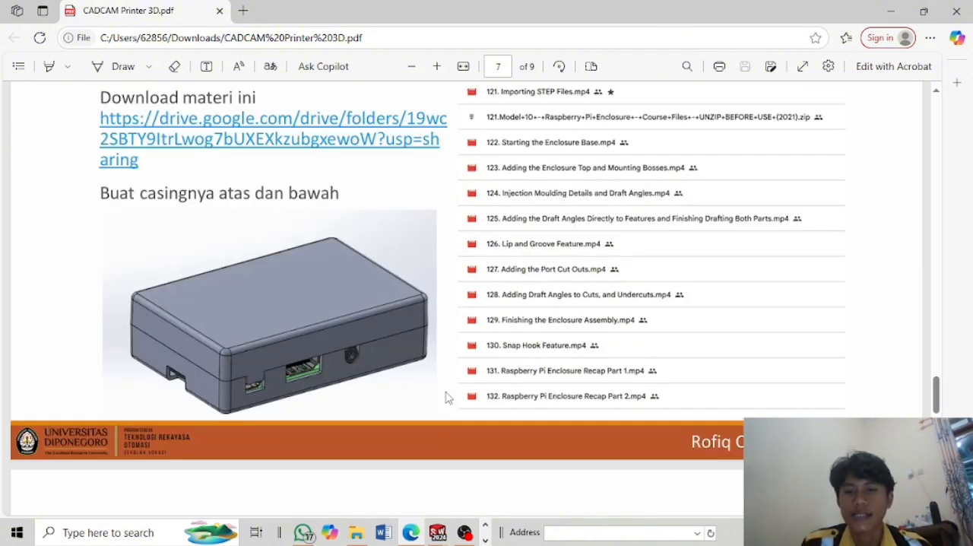
scroll(480, 380, down, 13)
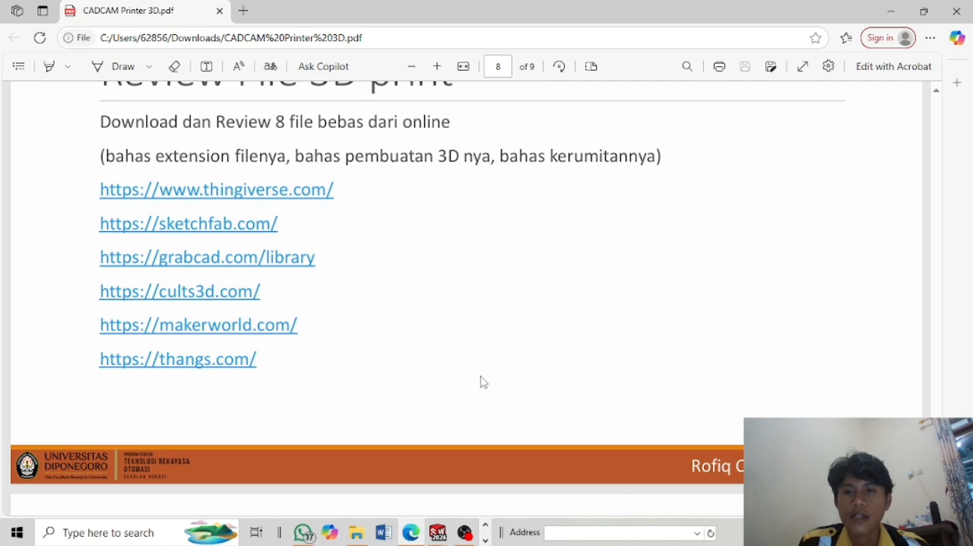
scroll(483, 381, up, 4)
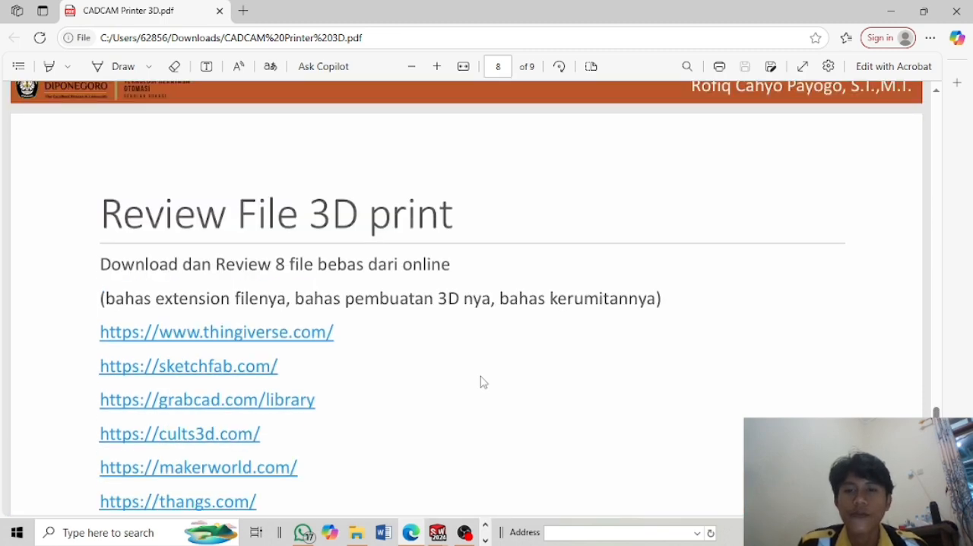
scroll(485, 382, up, 4)
scroll(485, 381, down, 2)
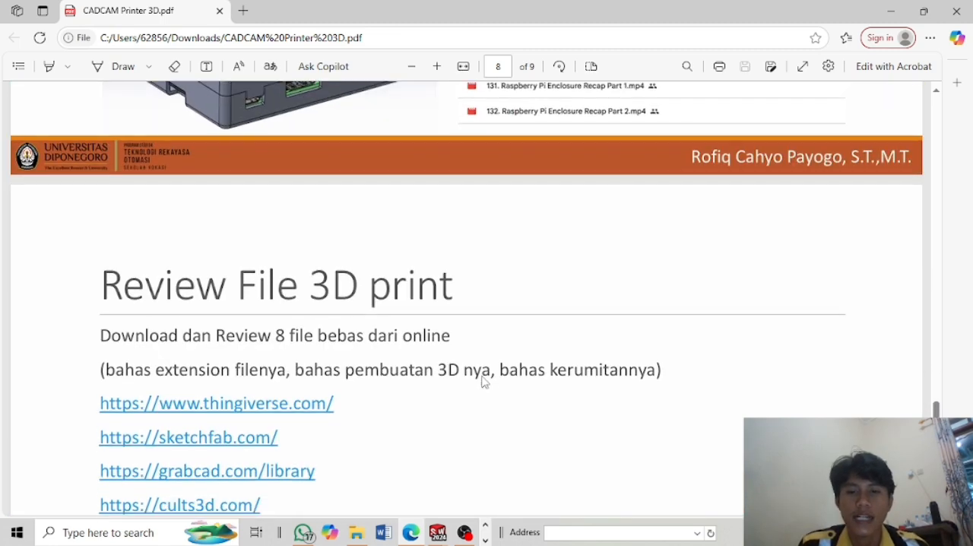
scroll(485, 382, down, 4)
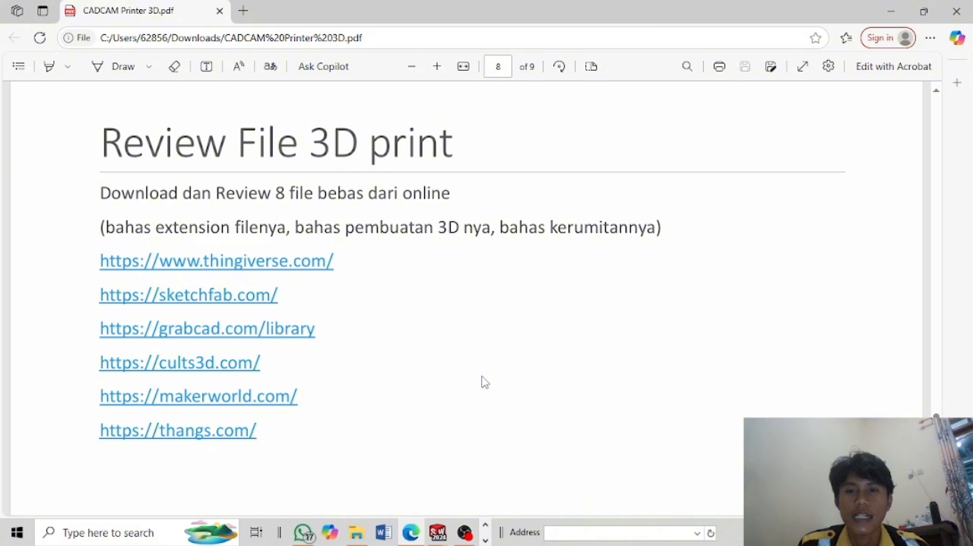
scroll(485, 382, down, 6)
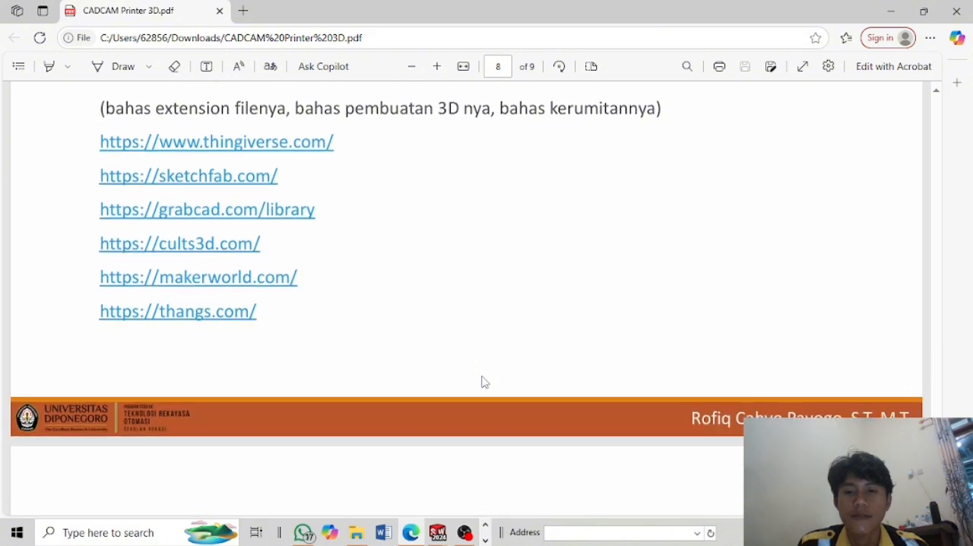
scroll(485, 382, down, 8)
scroll(482, 381, up, 18)
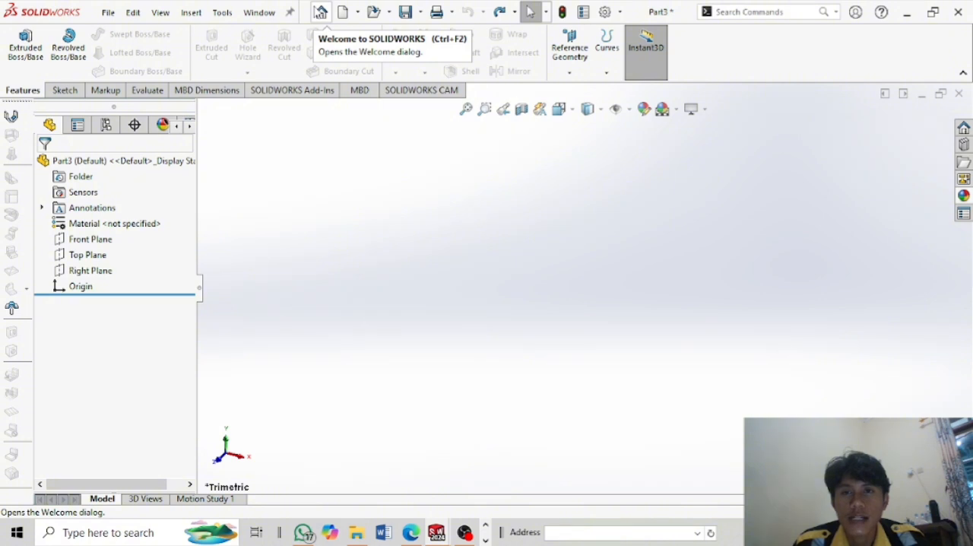
Sketch a corner rectangle on the Front Plane from the origin, about 133 mm wide and 31 mm high.
click(320, 12)
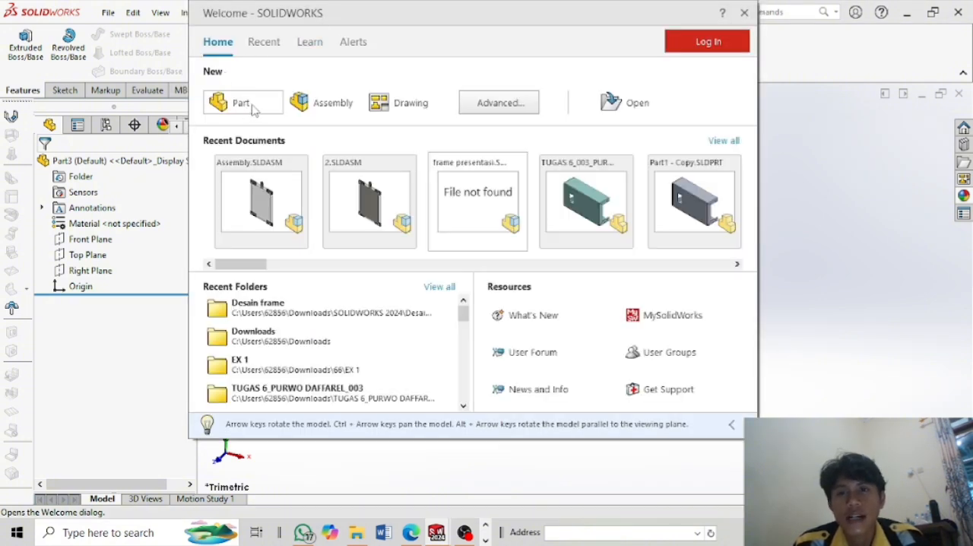
click(810, 125)
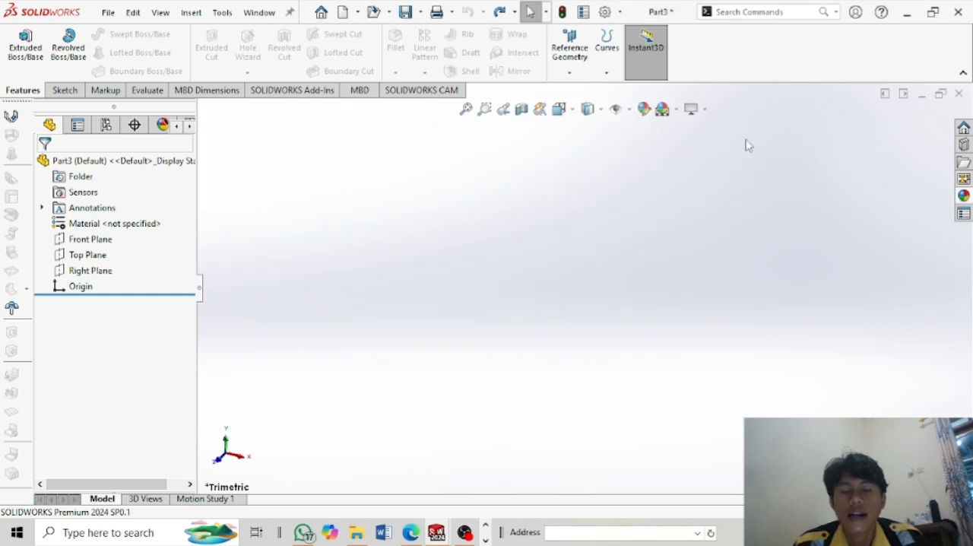
click(95, 241)
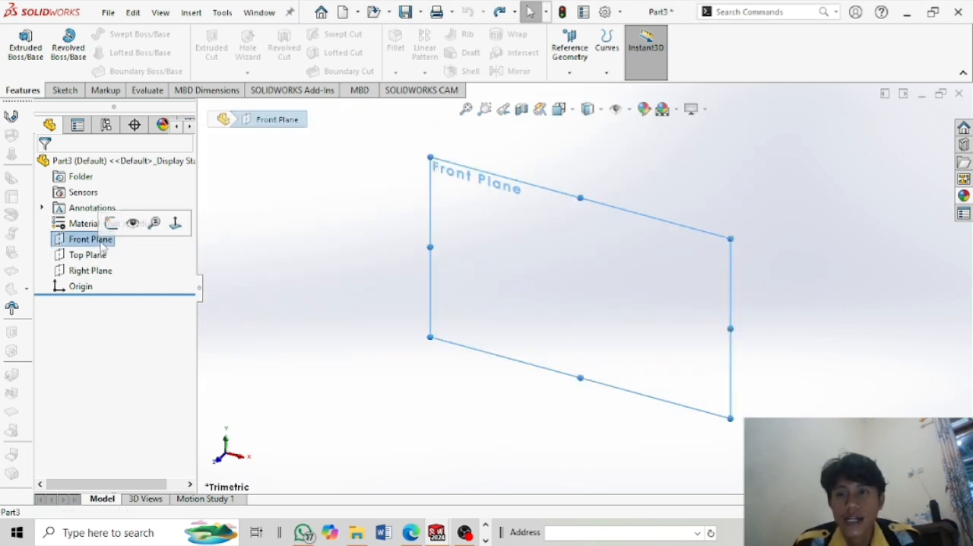
click(112, 223)
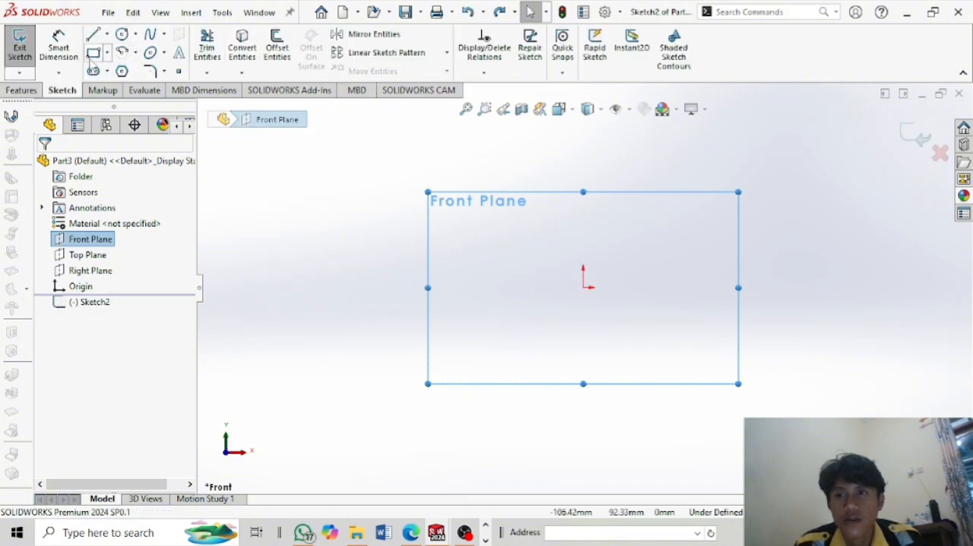
click(584, 287)
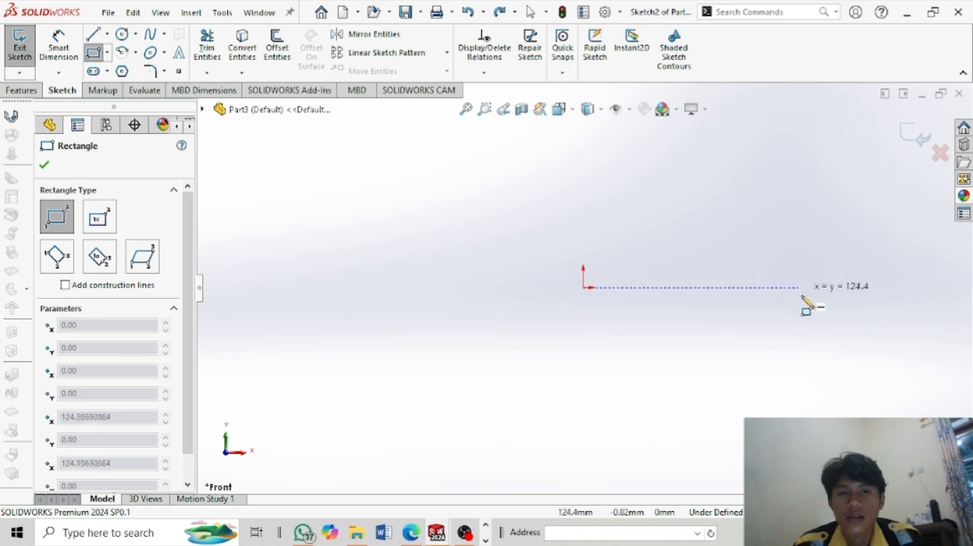
click(815, 342)
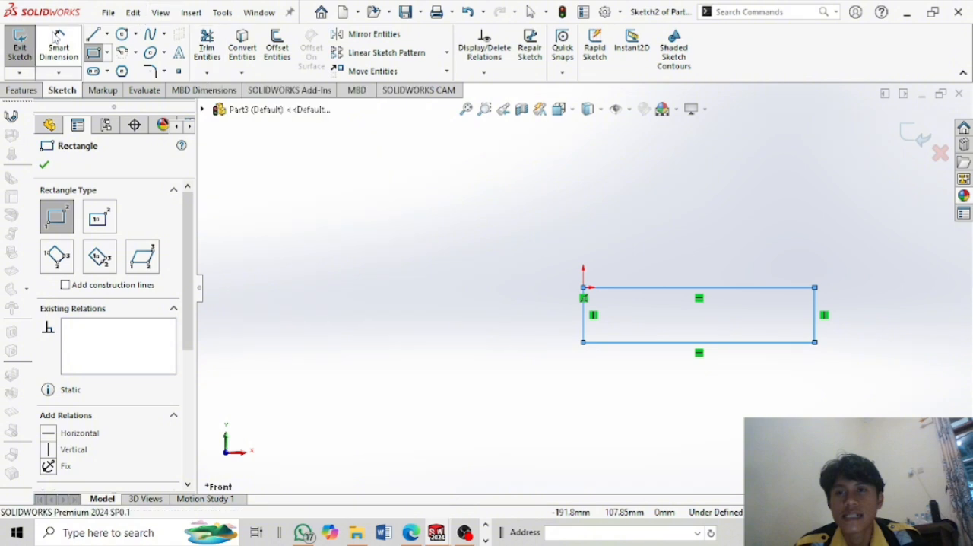
click(582, 316)
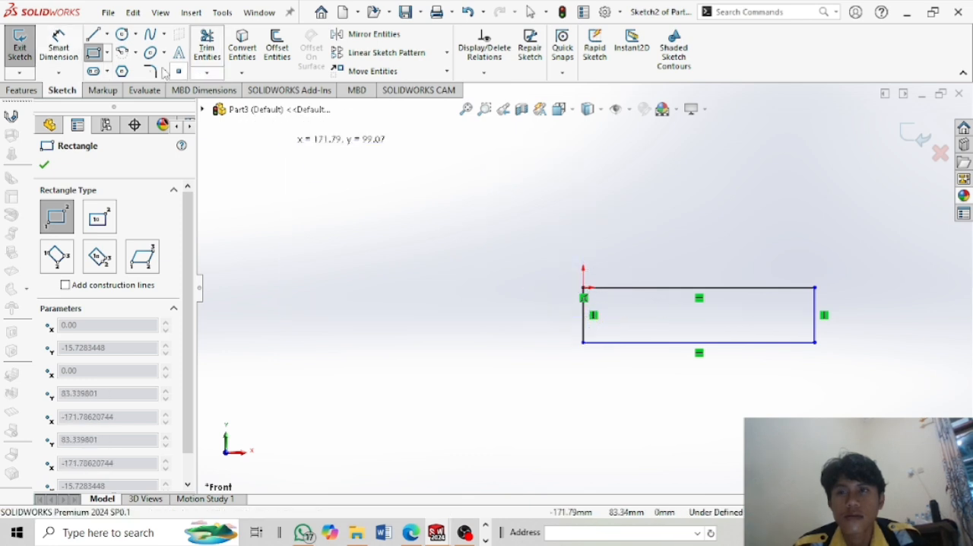
Dimension the distance between the rectangle's two vertical sides and set it to 100 mm.
click(67, 54)
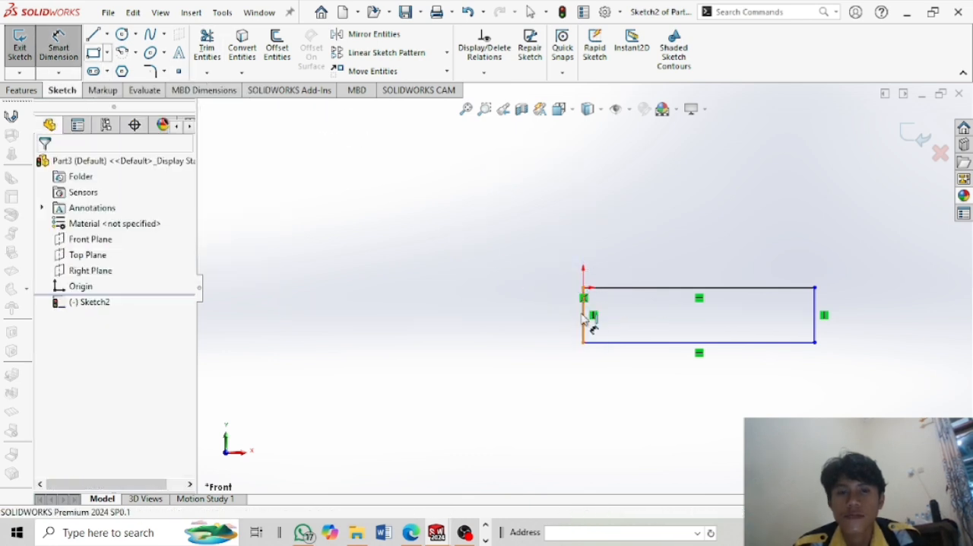
click(816, 321)
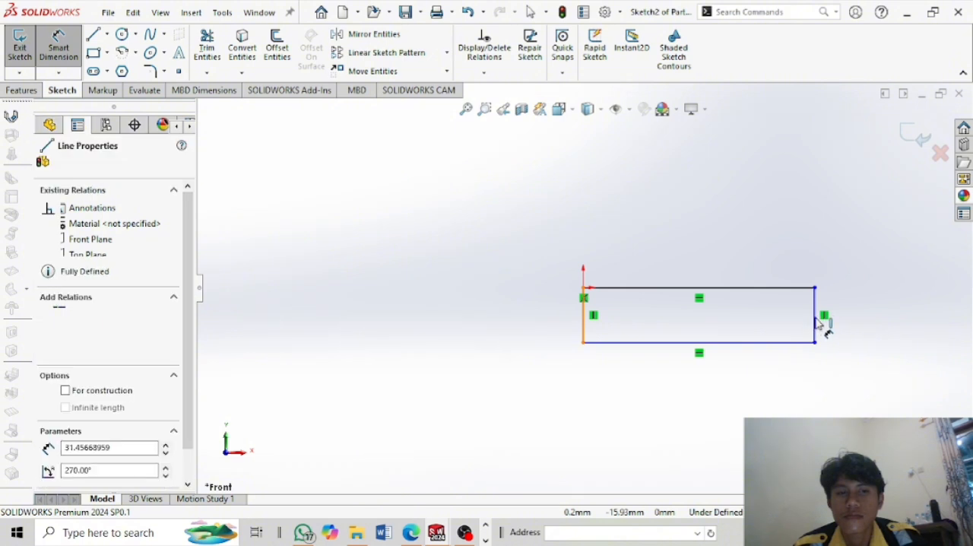
click(701, 217)
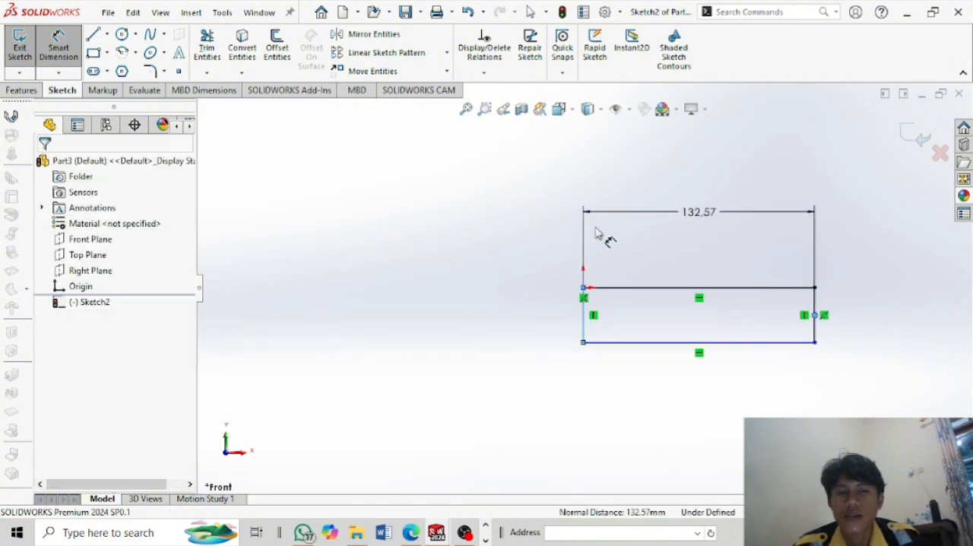
double_click(684, 228)
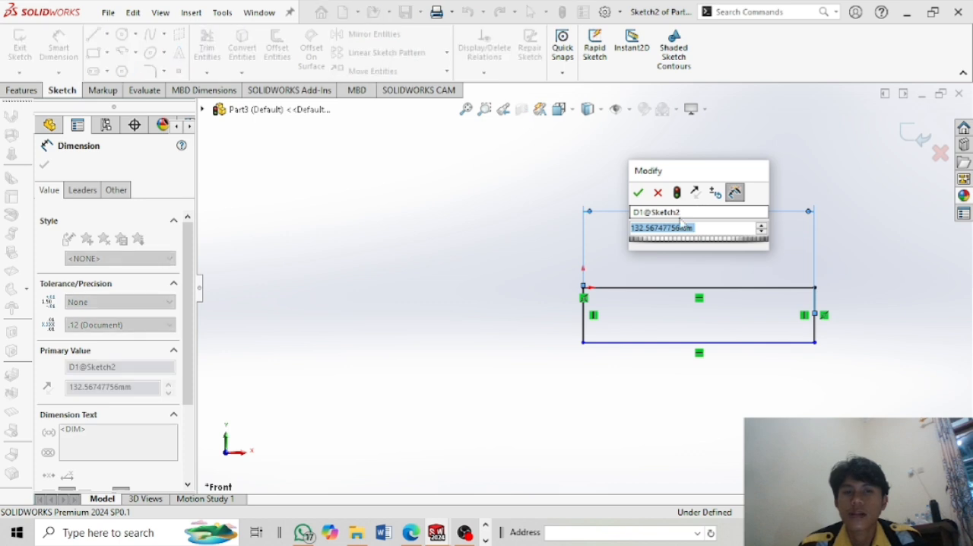
text(10)
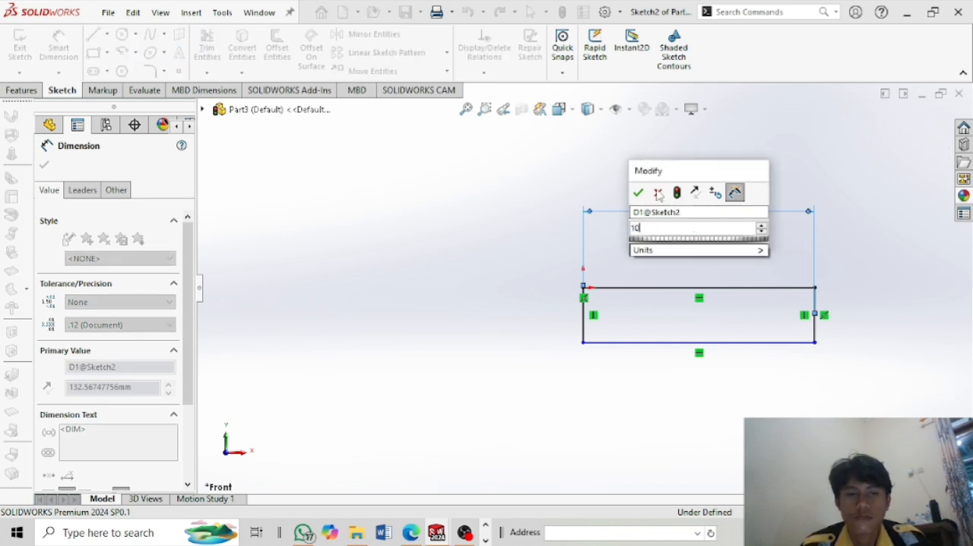
text(0)
click(639, 193)
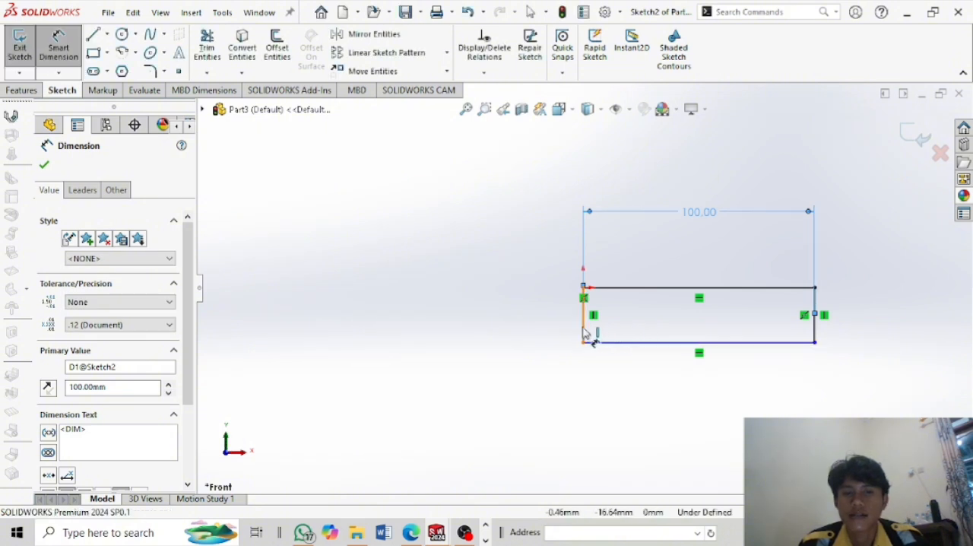
Dimension the rectangle's left side and set its height to 15 mm.
click(424, 310)
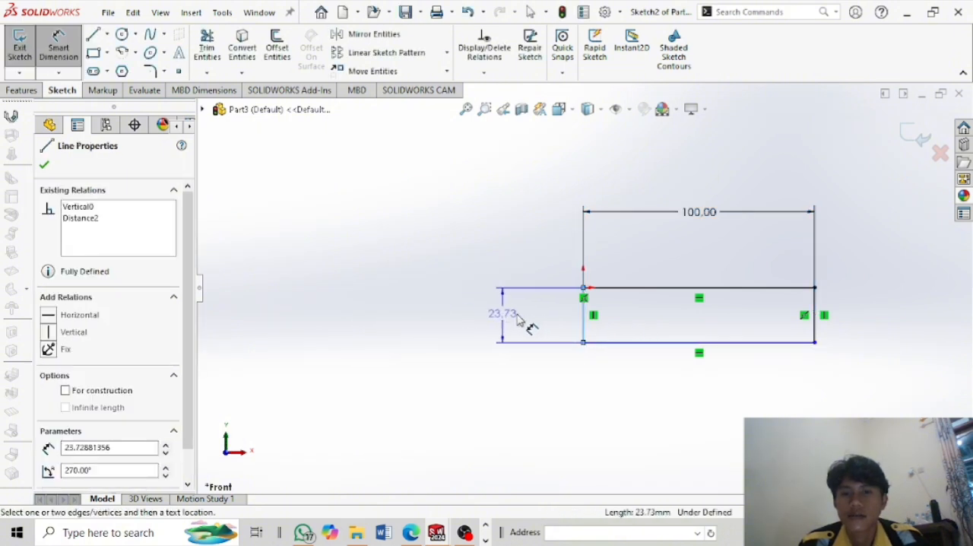
click(536, 322)
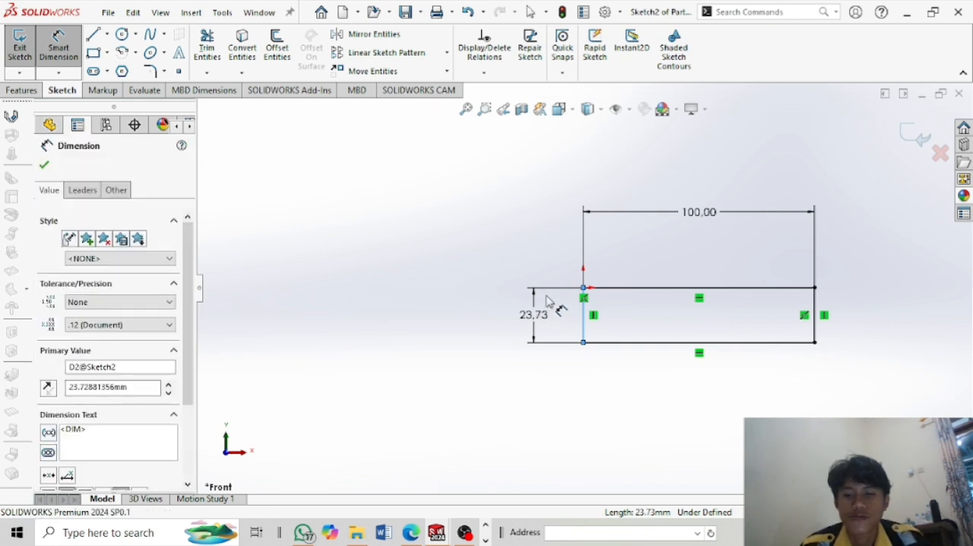
text(15)
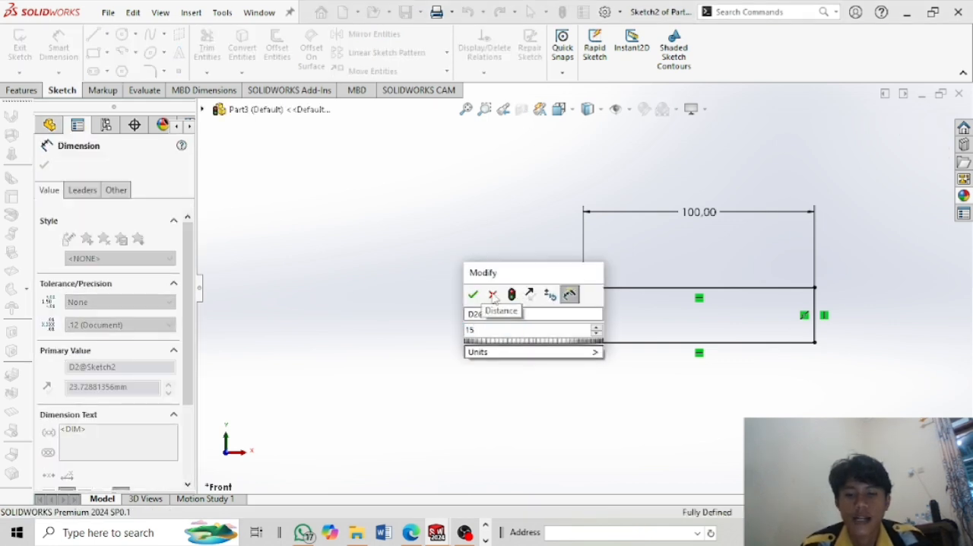
click(473, 296)
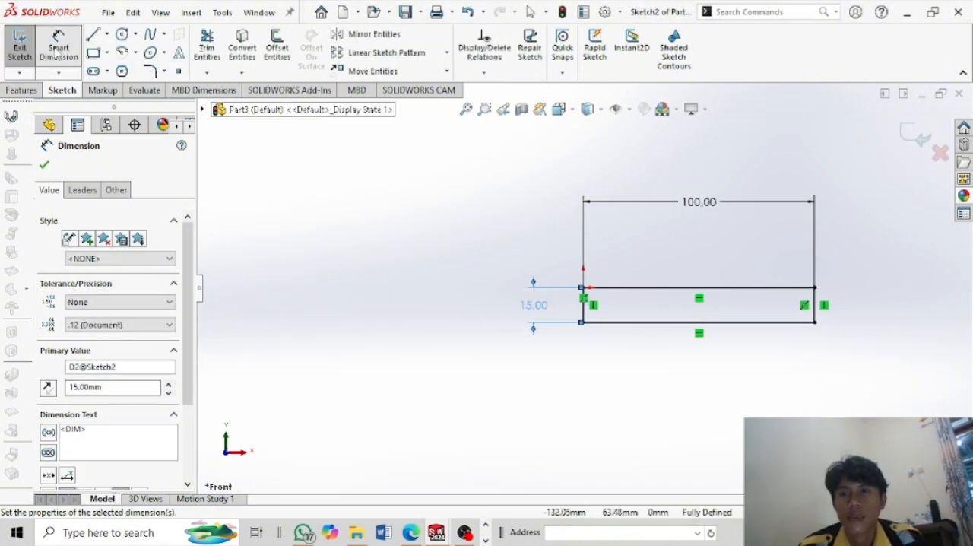
Extrude the rectangle as a blind boss with a depth of 10 mm.
click(23, 91)
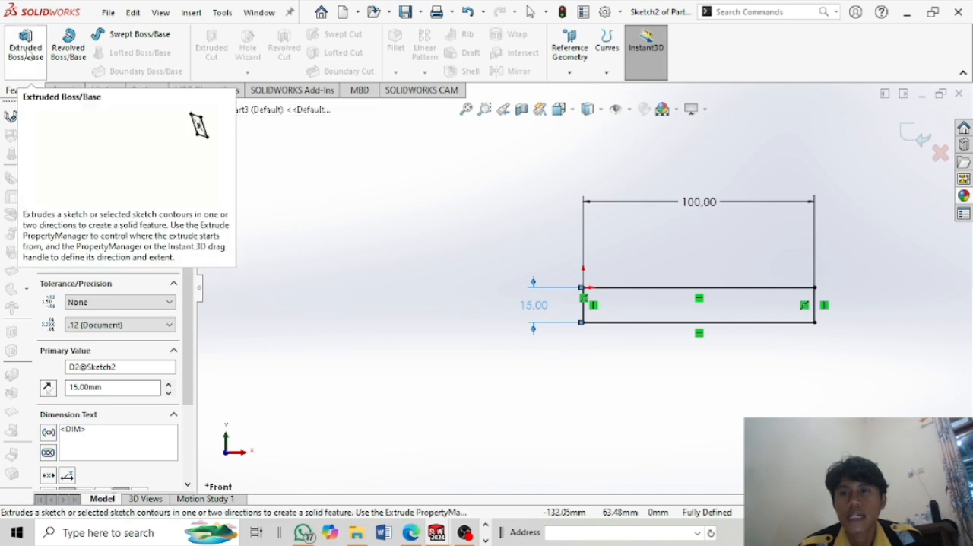
click(24, 50)
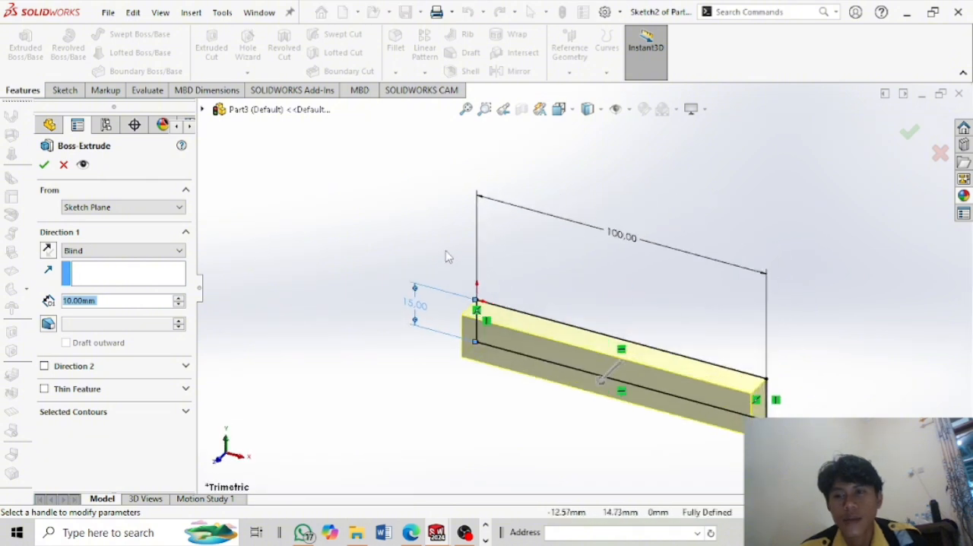
middle_drag(447, 254, 619, 255)
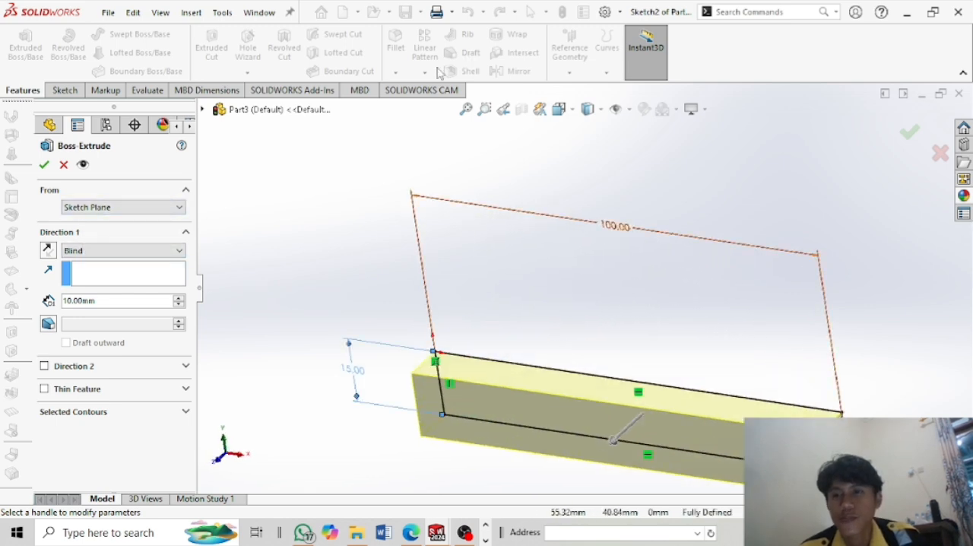
click(46, 167)
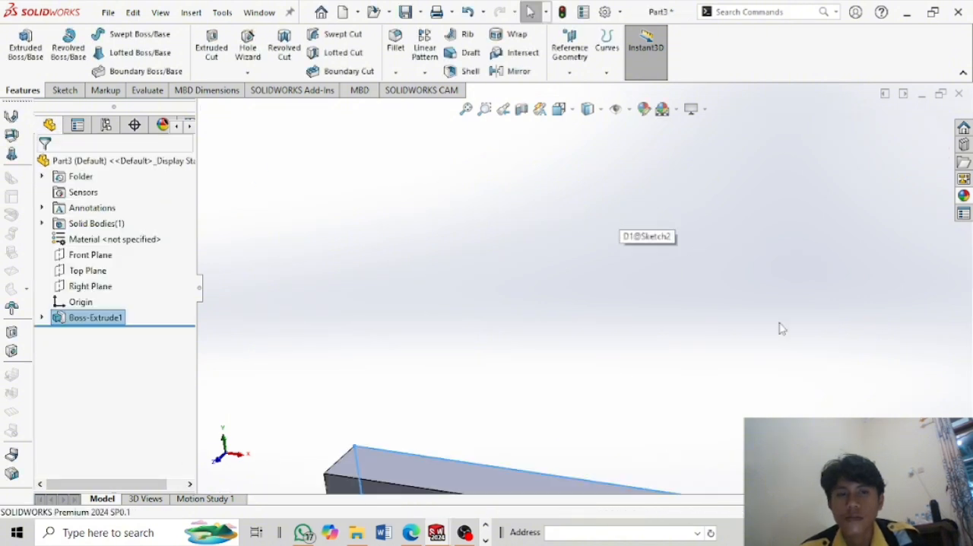
Start a sketch on the large front face of the extruded bar.
scroll(808, 339, up, 2)
scroll(811, 329, up, 2)
scroll(812, 327, down, 4)
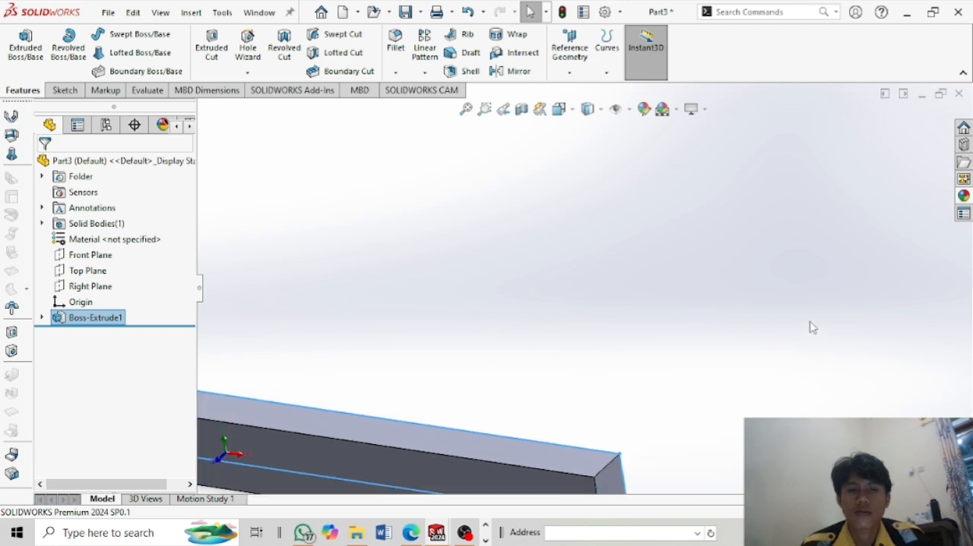
scroll(810, 321, down, 3)
scroll(800, 297, up, 5)
scroll(428, 369, down, 5)
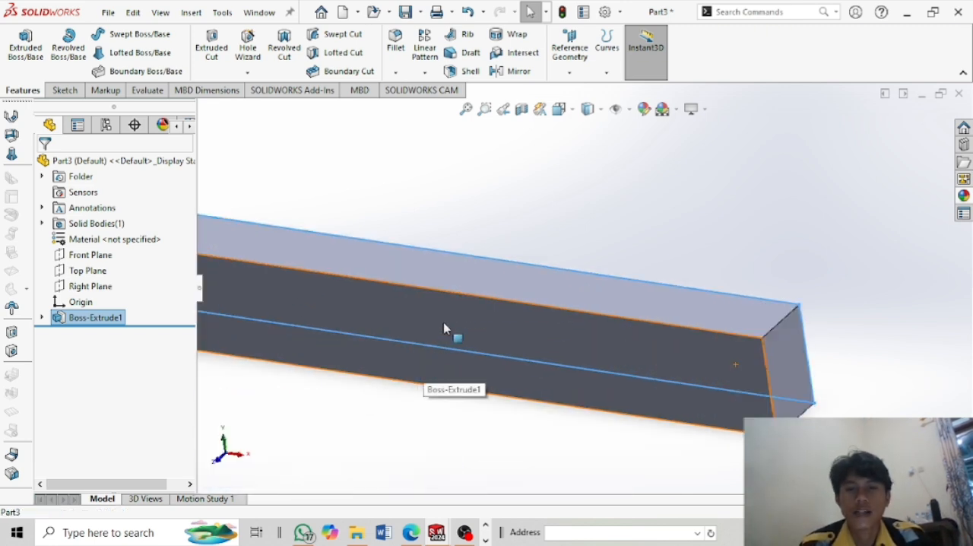
click(445, 329)
click(508, 281)
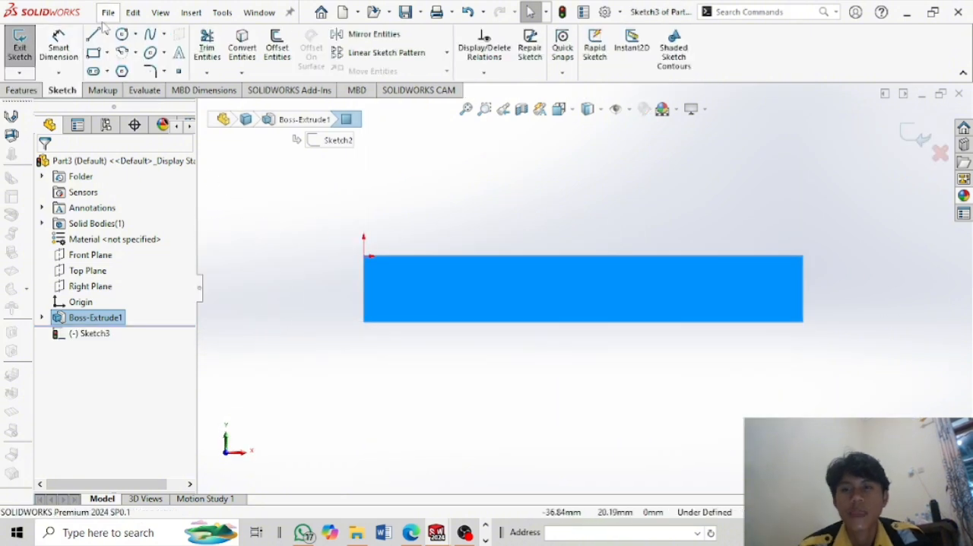
Draw a horizontal line joining the midpoints of the front face's short edges and convert it to construction geometry.
click(92, 38)
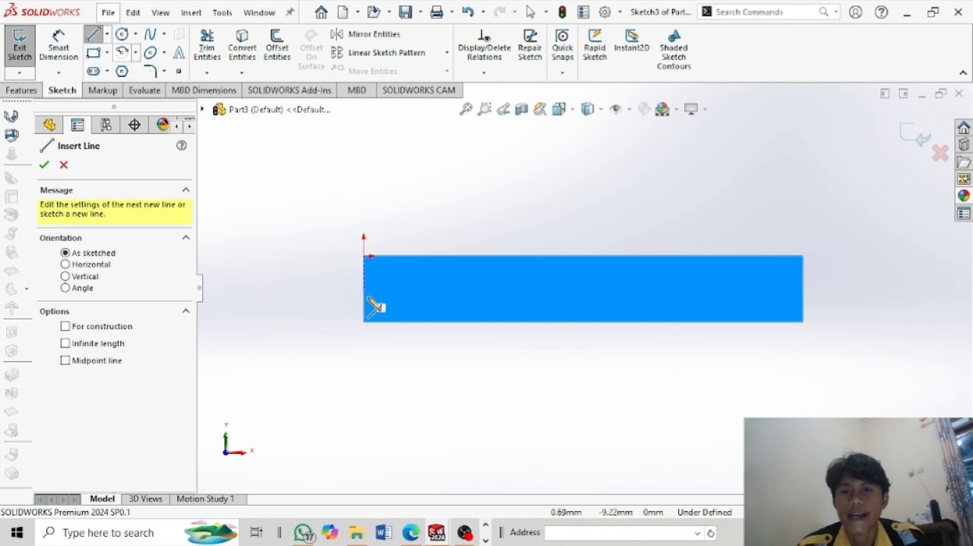
click(364, 289)
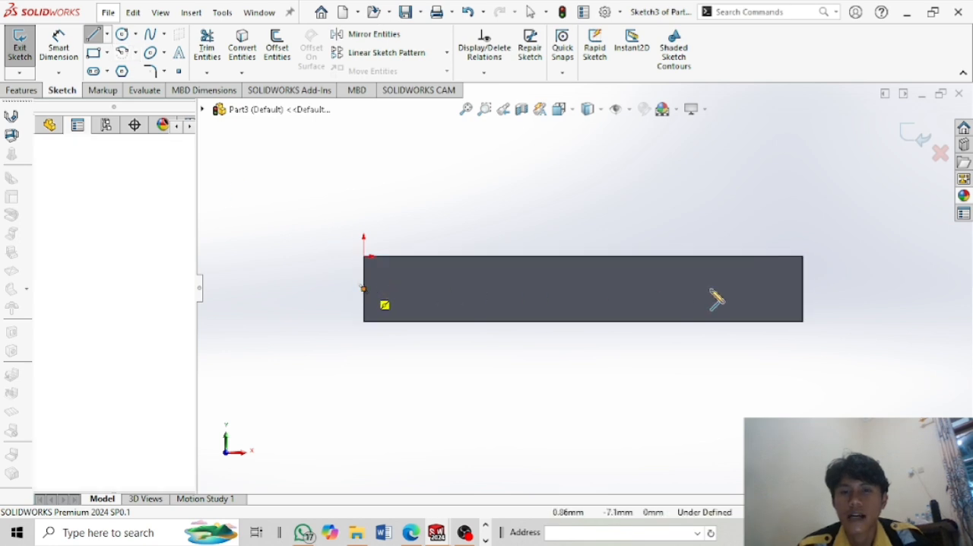
click(803, 288)
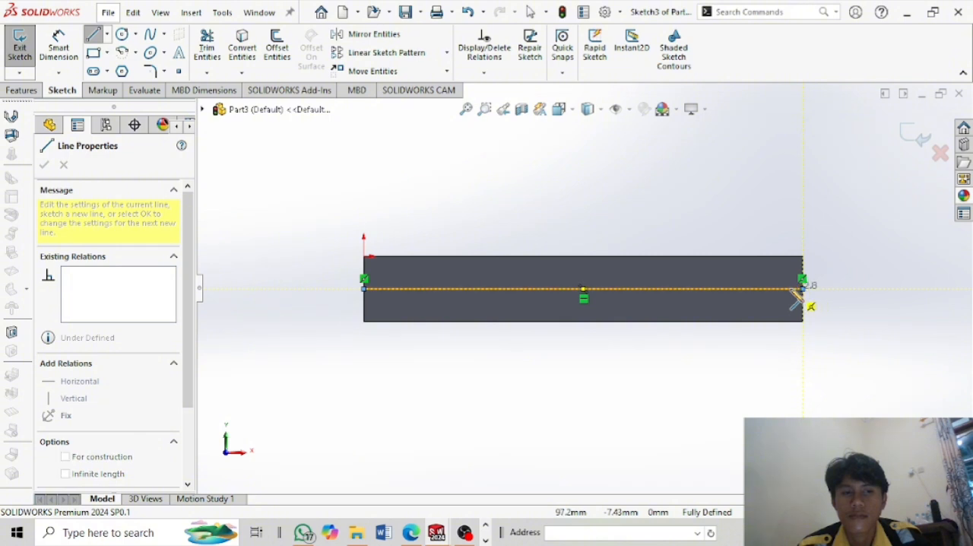
right_click(798, 291)
click(806, 267)
key(Escape)
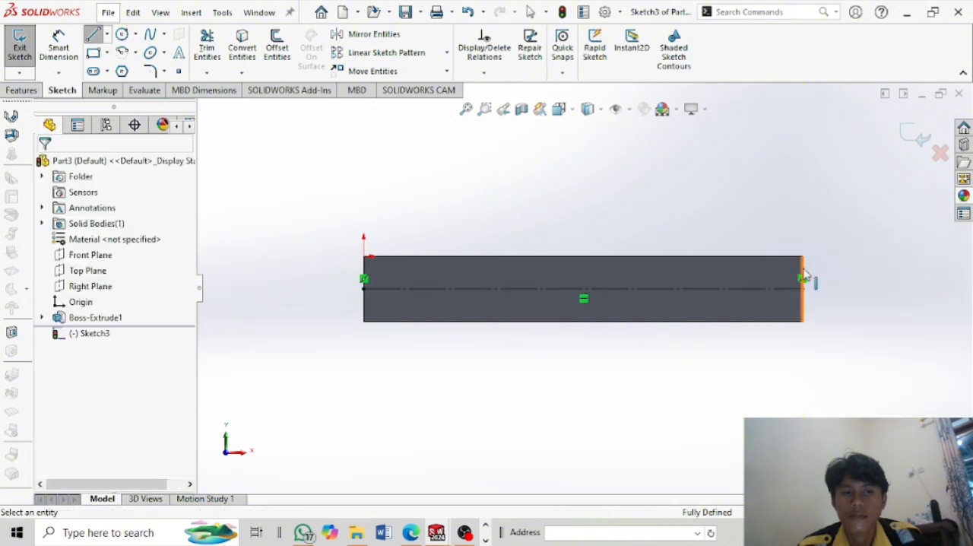
Draw a second horizontal line between the front face's short edges, about 4.3 mm below the centreline, and convert it to construction geometry.
key(Escape)
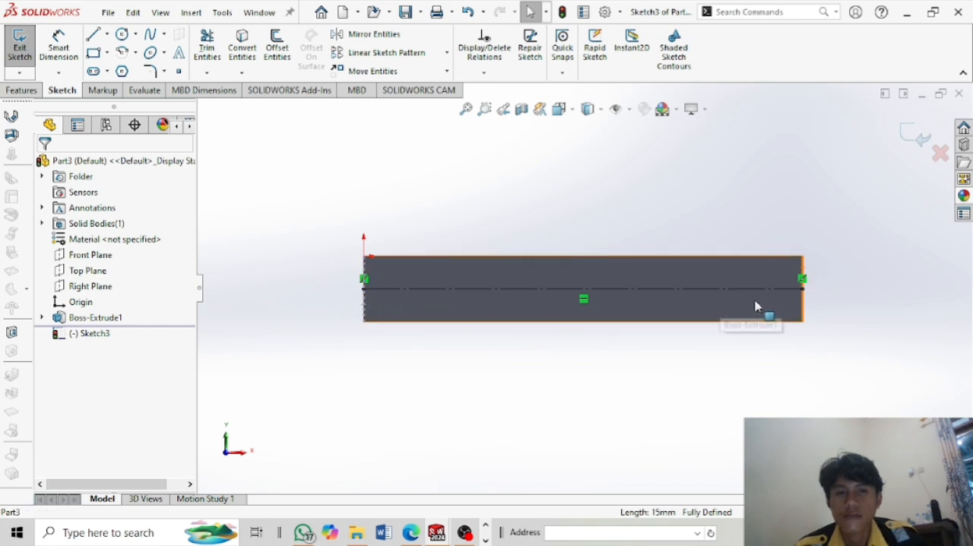
click(93, 34)
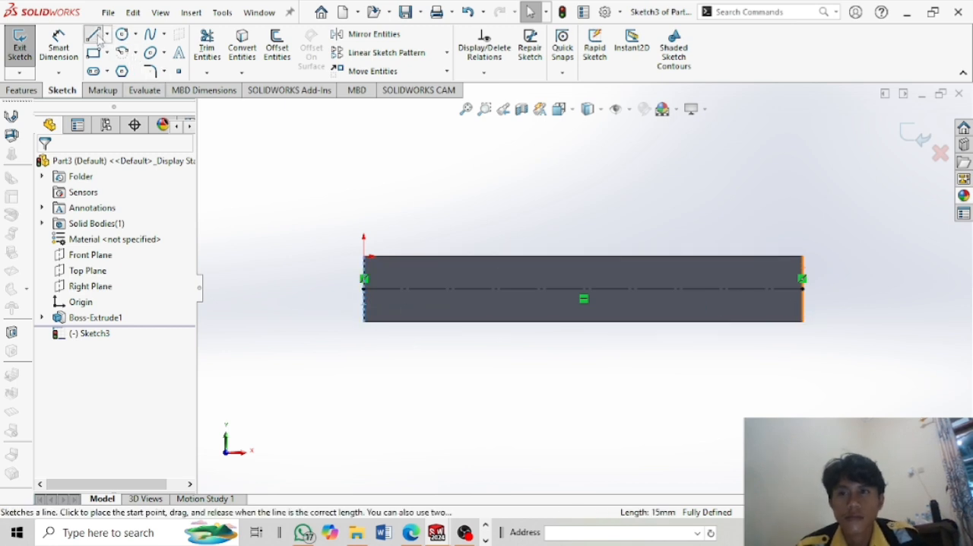
click(364, 308)
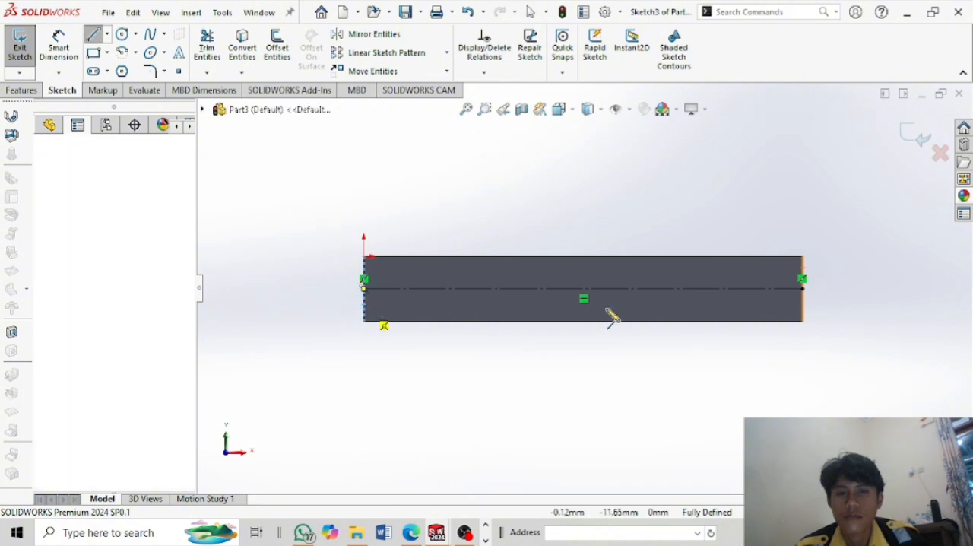
click(804, 308)
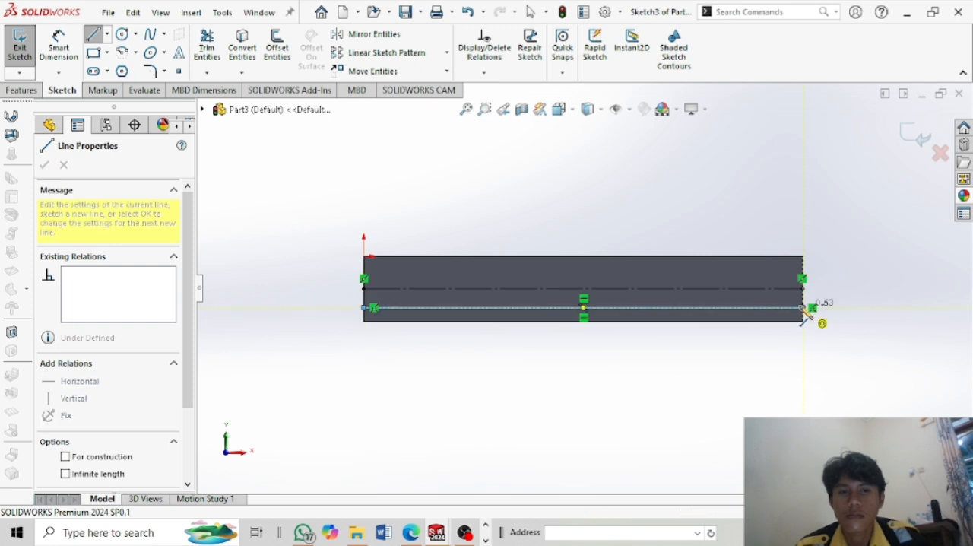
right_click(778, 307)
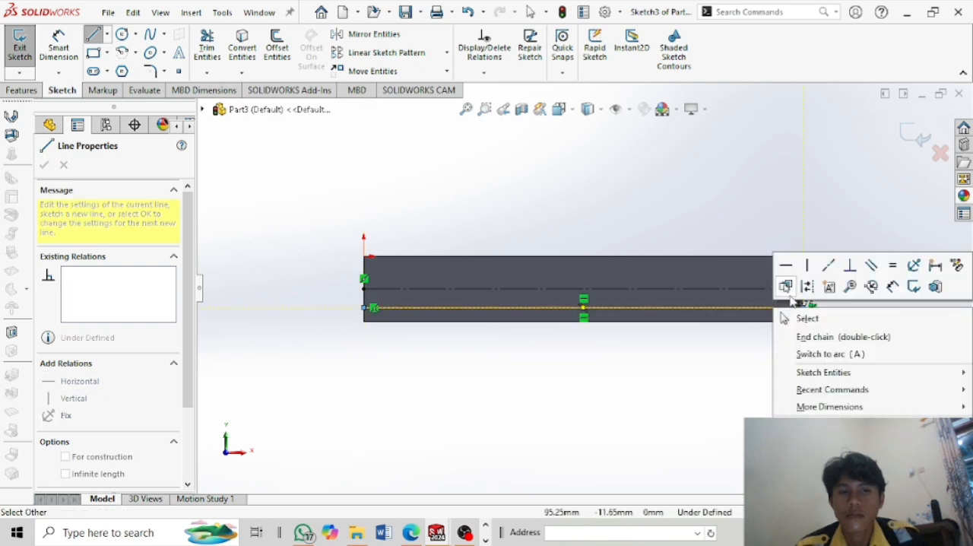
click(807, 287)
key(Escape)
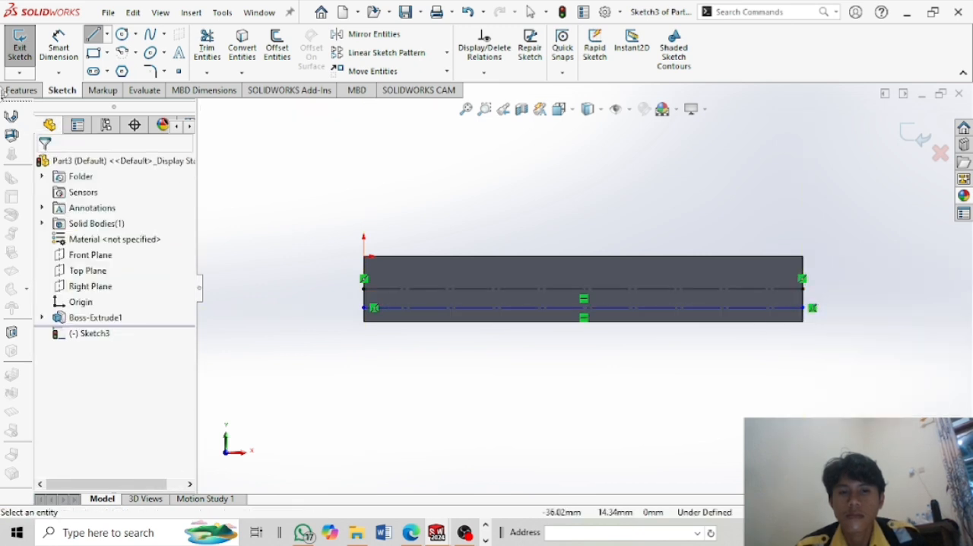
click(180, 54)
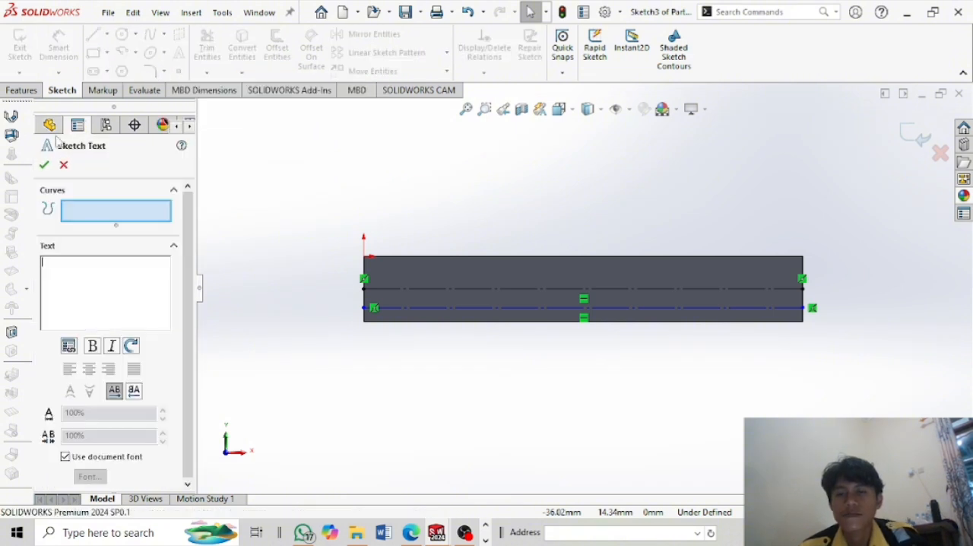
click(30, 91)
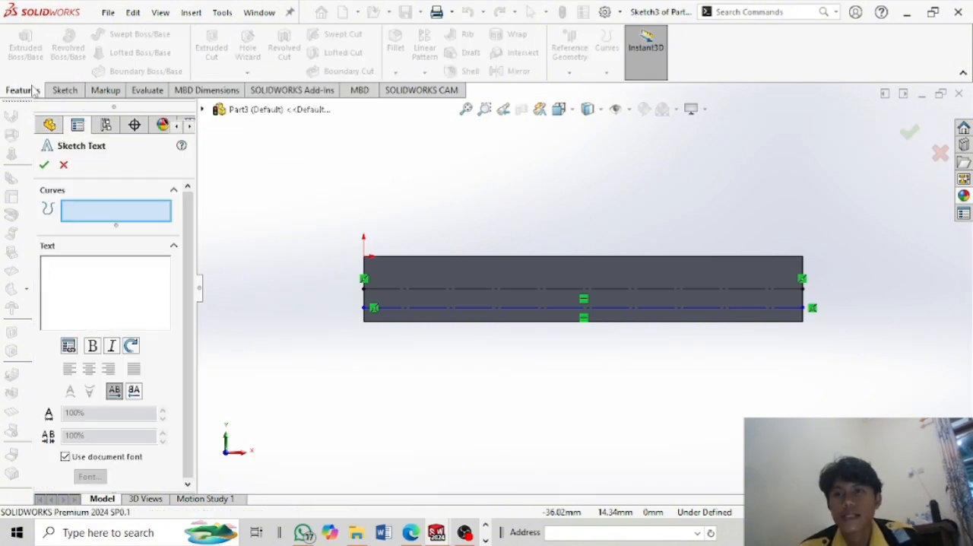
click(55, 165)
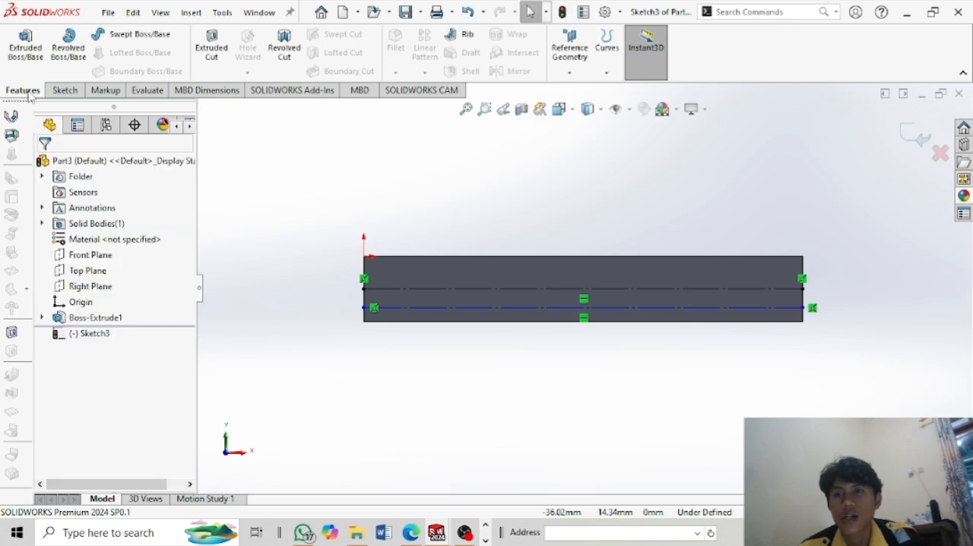
click(64, 91)
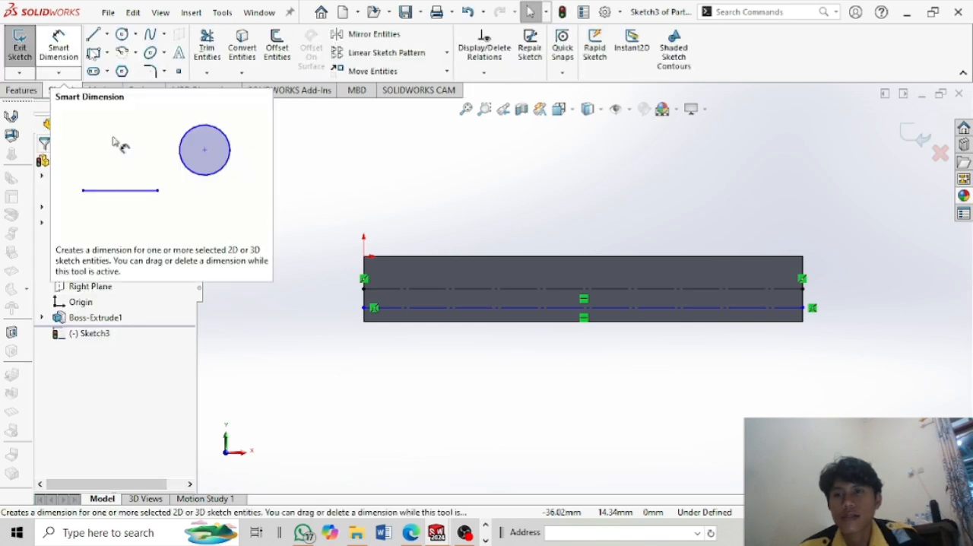
Dimension the distance between the two horizontal construction lines and set it to 5 mm.
click(435, 308)
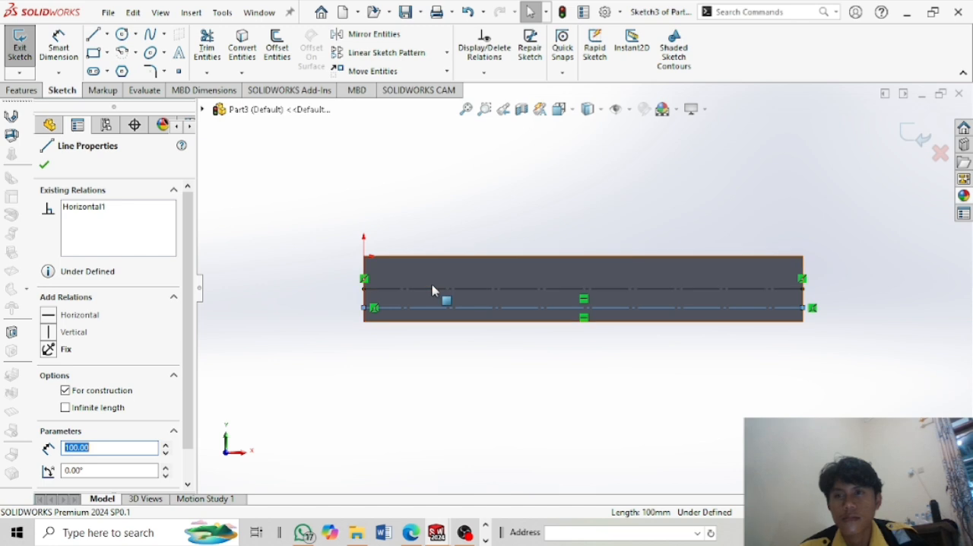
click(65, 45)
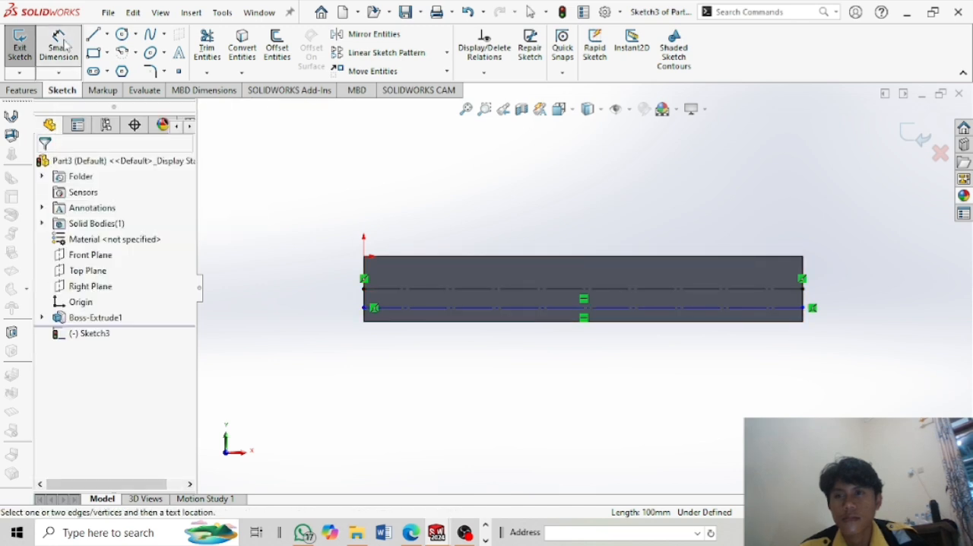
click(418, 310)
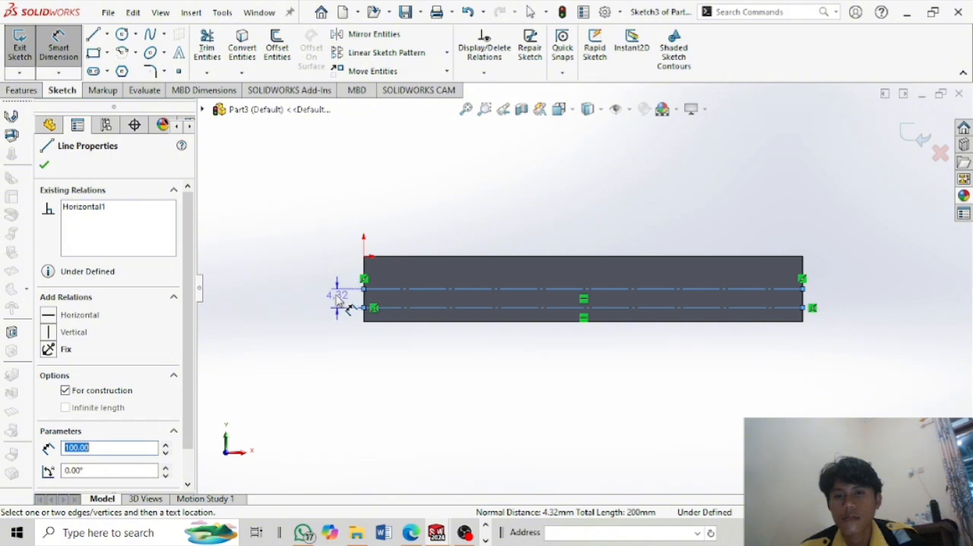
click(340, 300)
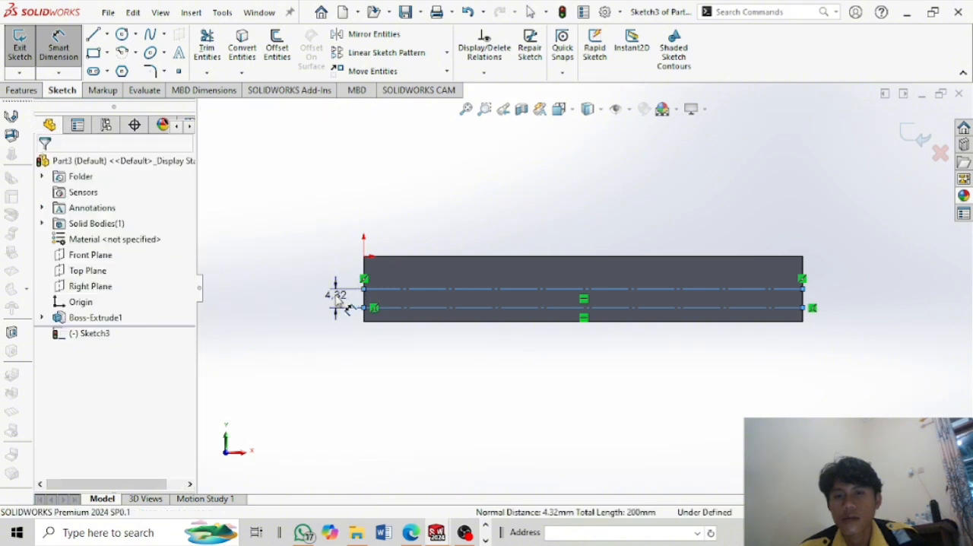
double_click(335, 295)
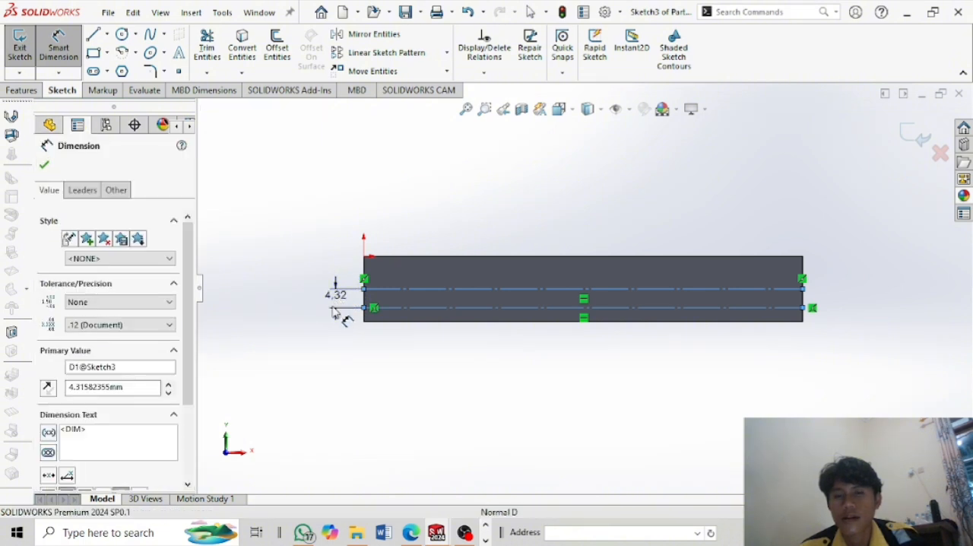
text(5)
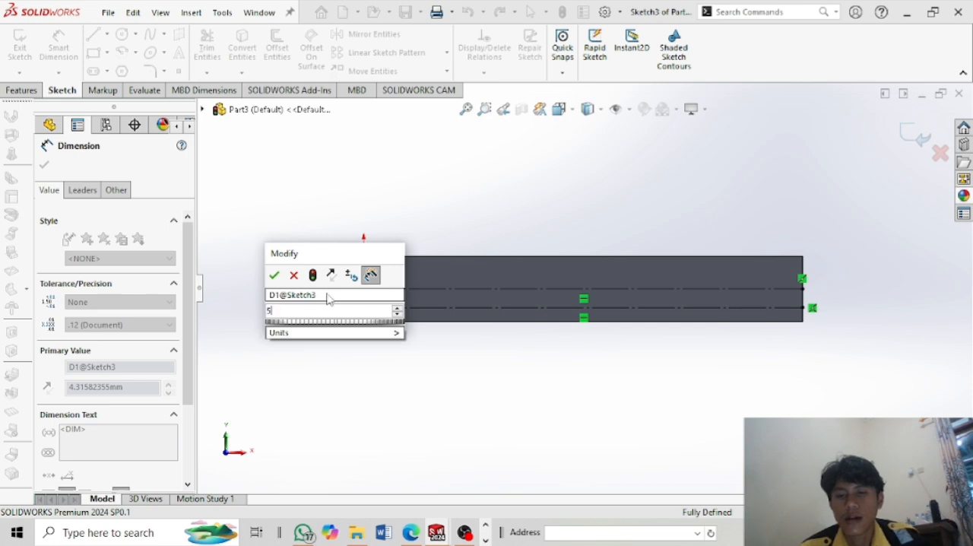
click(275, 275)
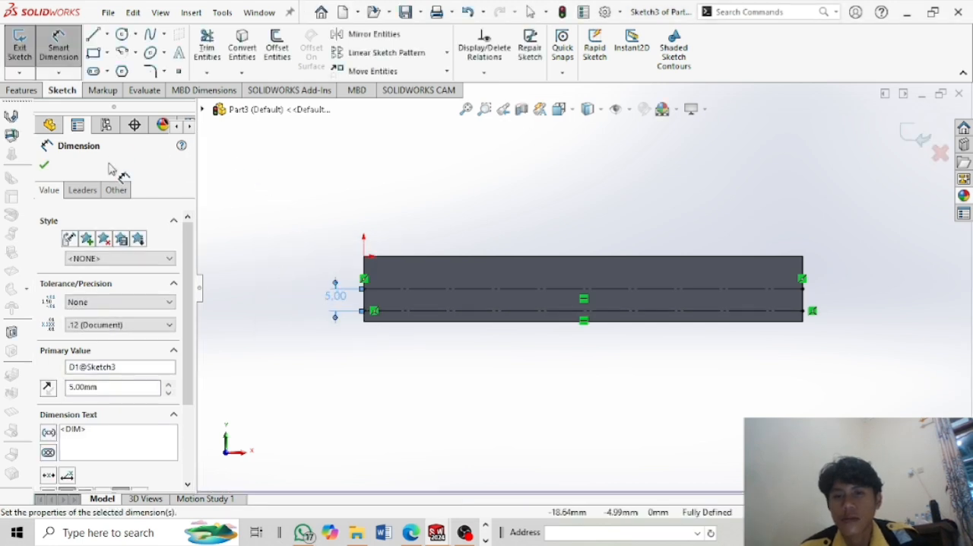
Create sketch text along the lower construction line and enter the first name in capital letters.
click(180, 61)
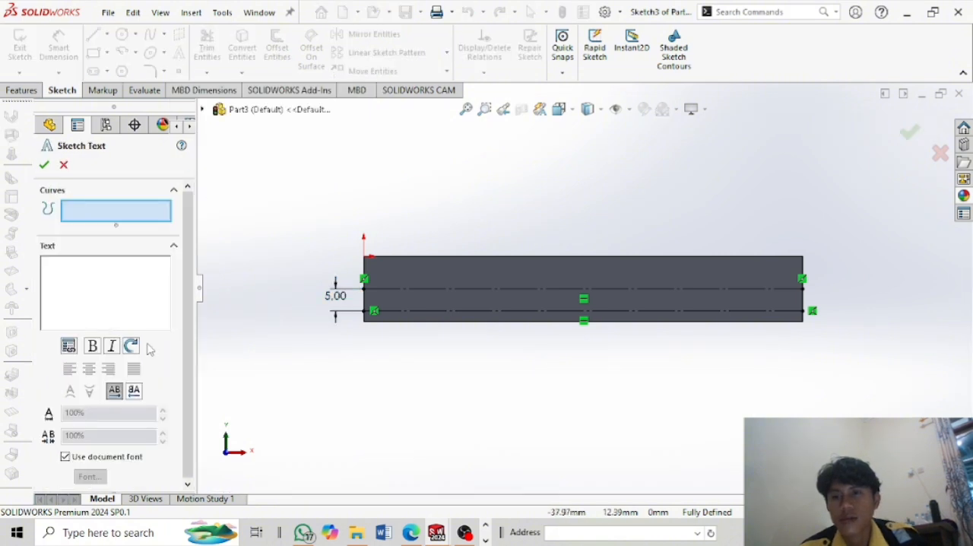
click(487, 314)
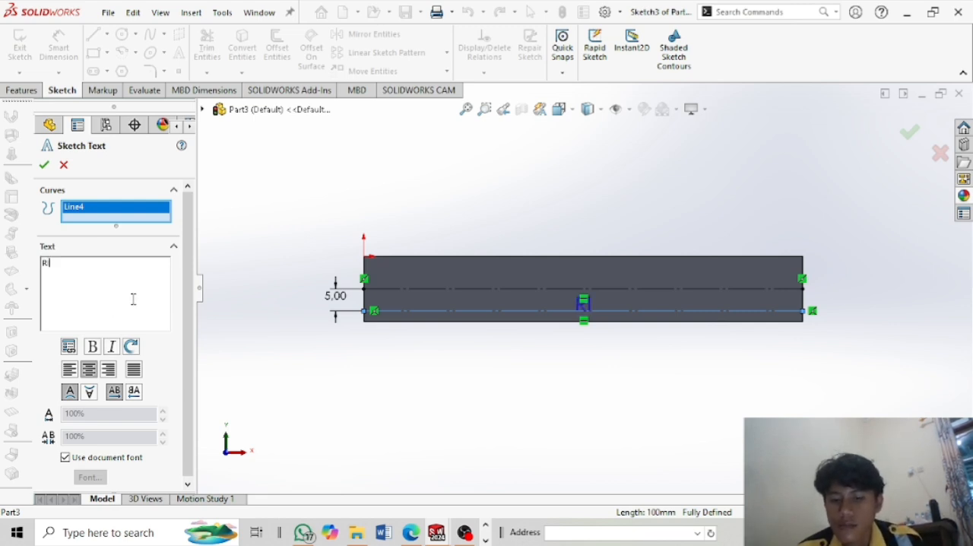
text(N)
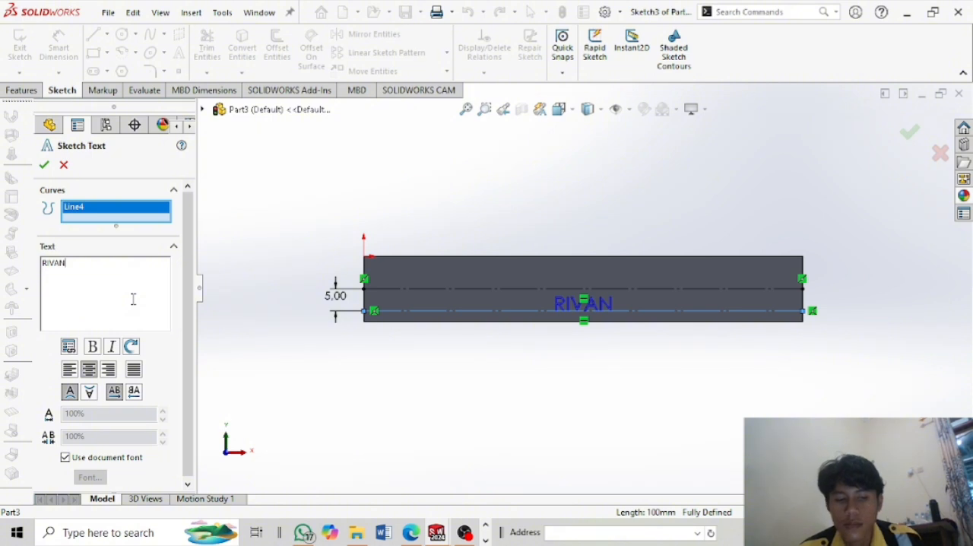
Override the document font for the sketch text with Gill Sans Ultra Bold at 28 points and accept the text.
click(66, 458)
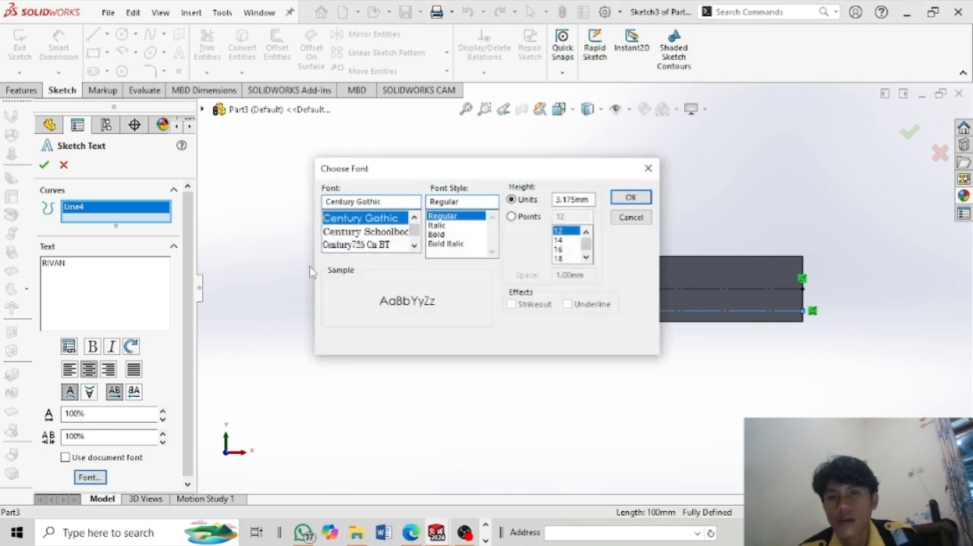
scroll(347, 234, down, 4)
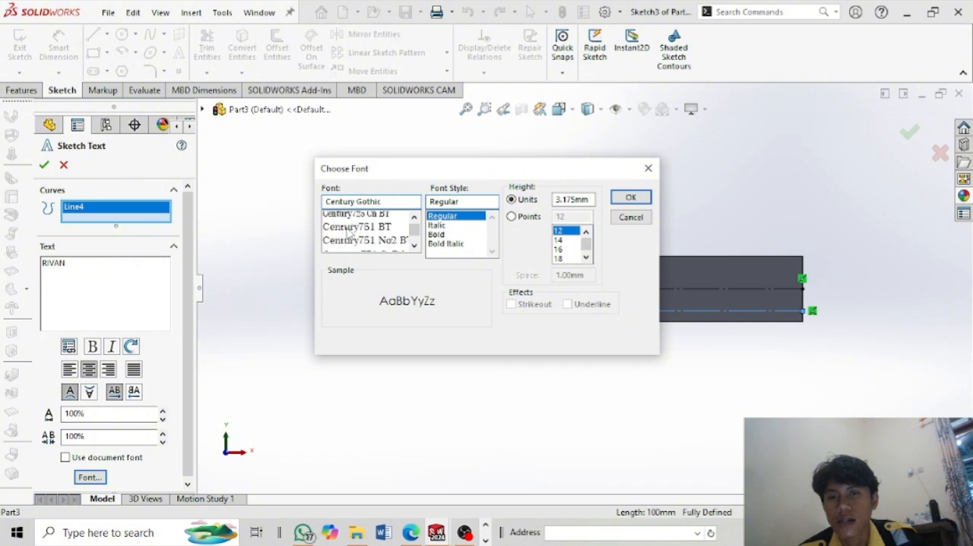
scroll(348, 233, down, 3)
scroll(347, 233, up, 5)
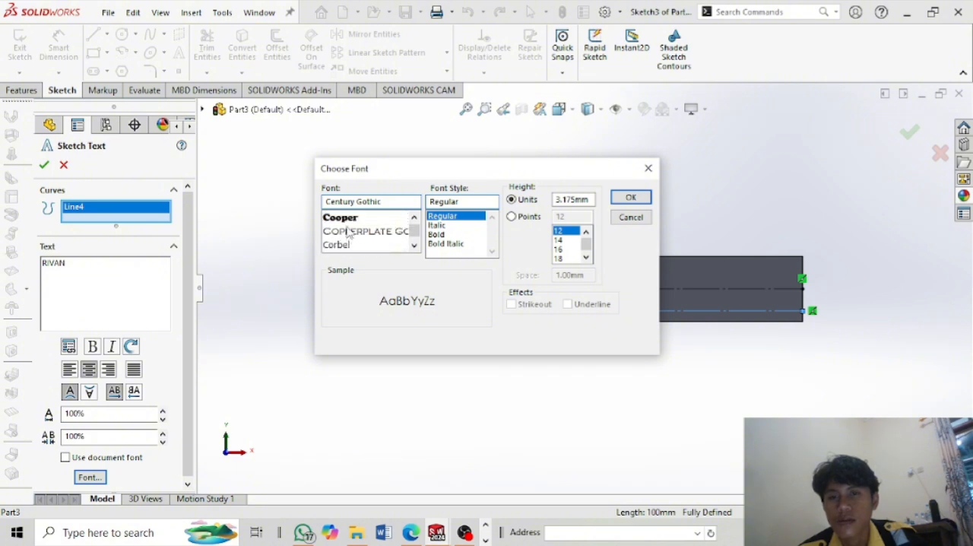
click(358, 219)
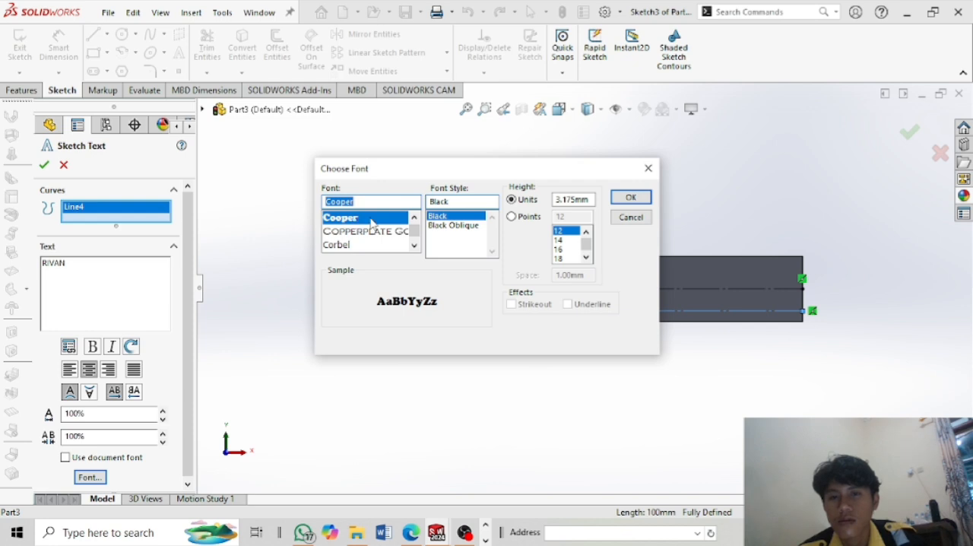
scroll(356, 233, down, 12)
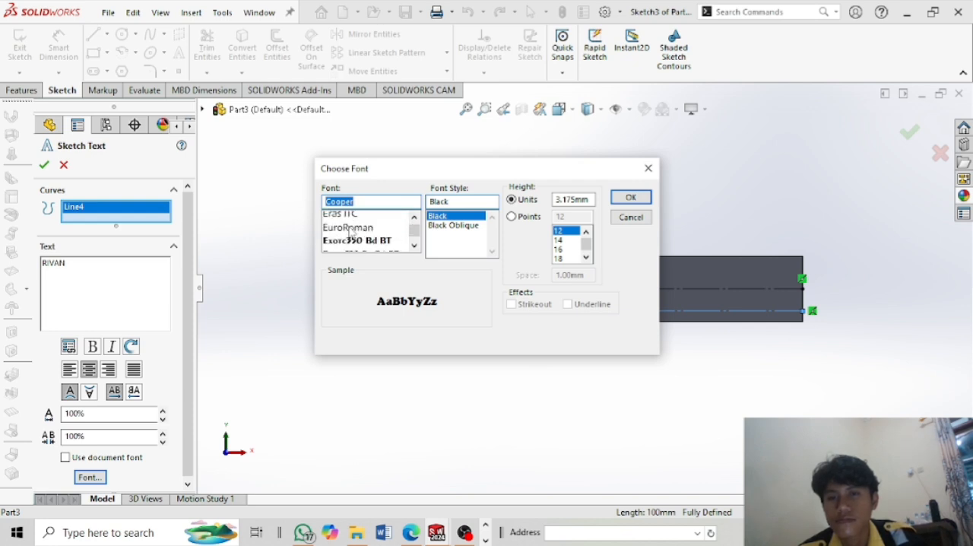
scroll(351, 233, down, 6)
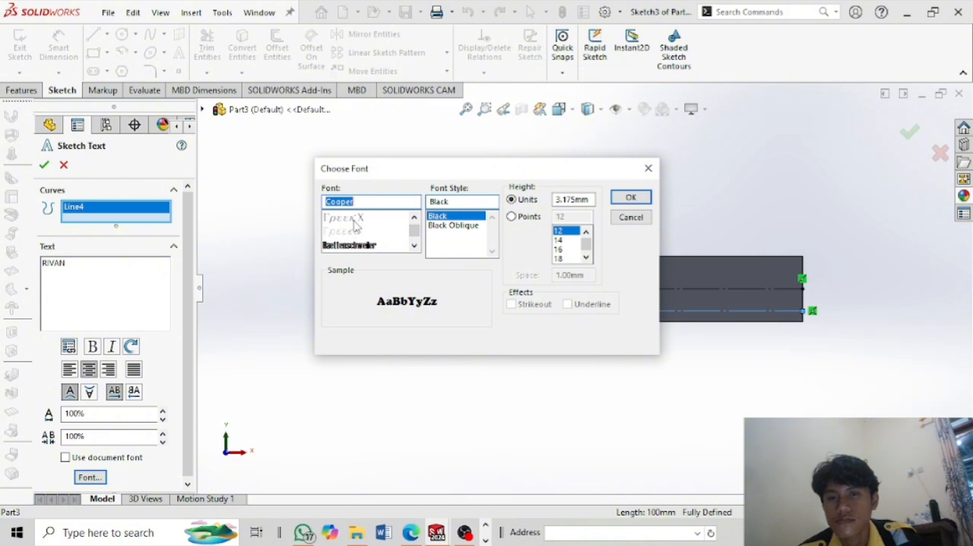
scroll(354, 227, up, 4)
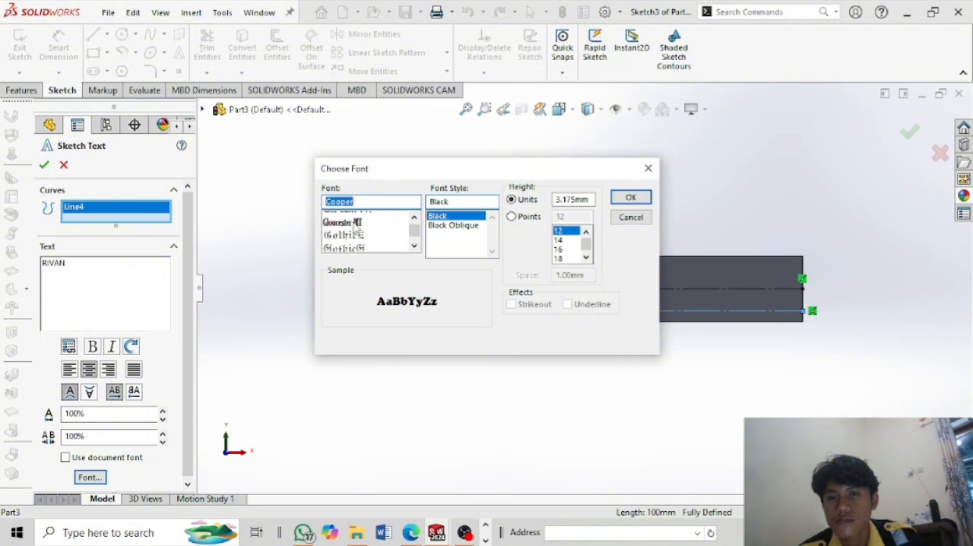
click(356, 221)
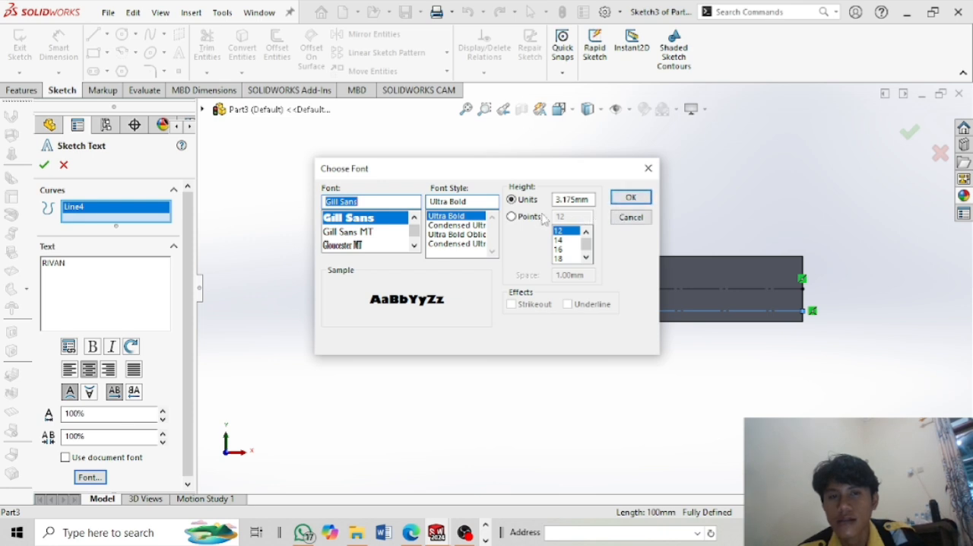
click(518, 220)
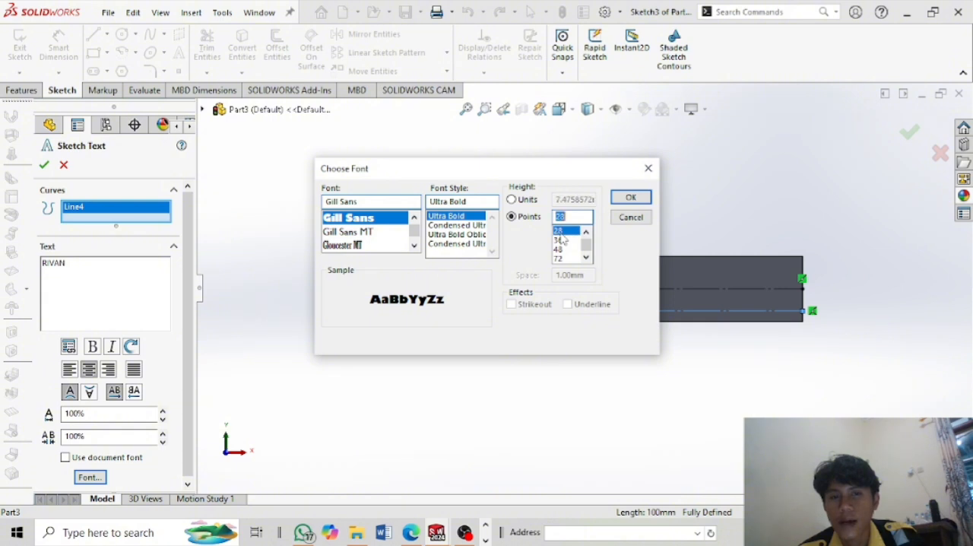
click(631, 199)
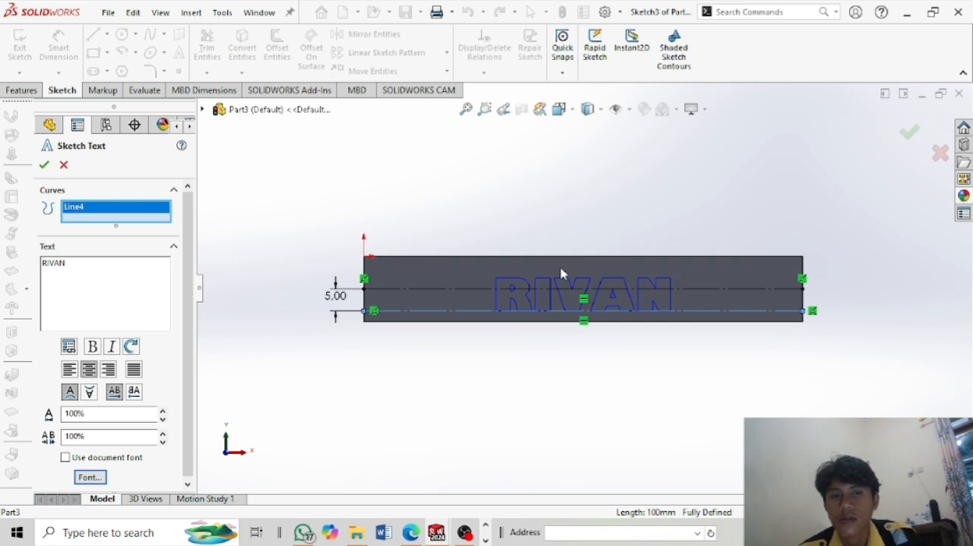
click(45, 165)
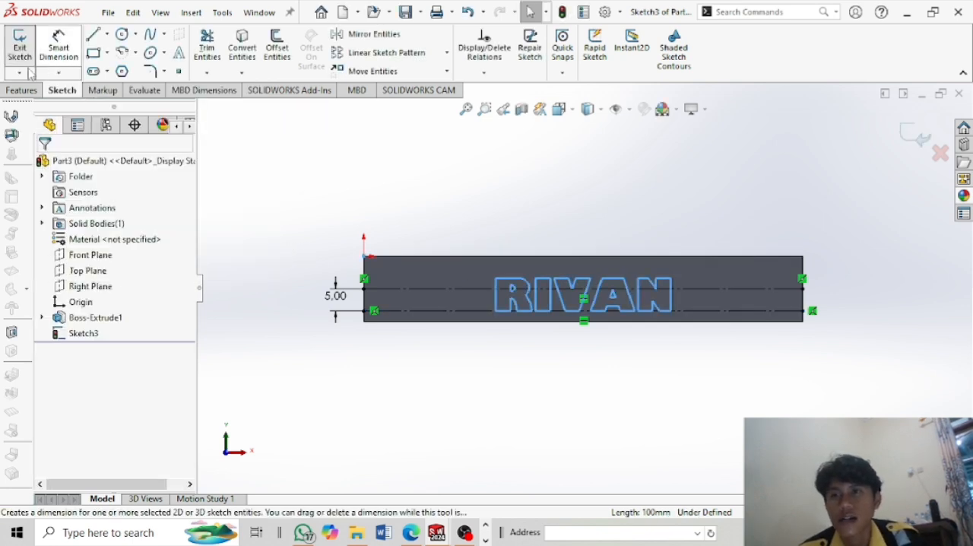
Extrude the name text sketch outward from the bar's front face as a Blind boss 8 mm deep with merged result.
click(23, 89)
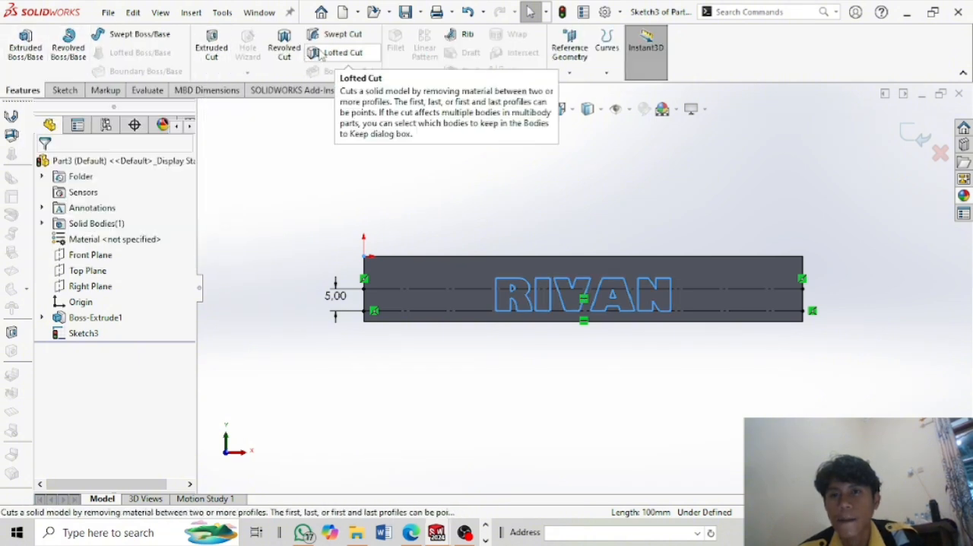
click(25, 58)
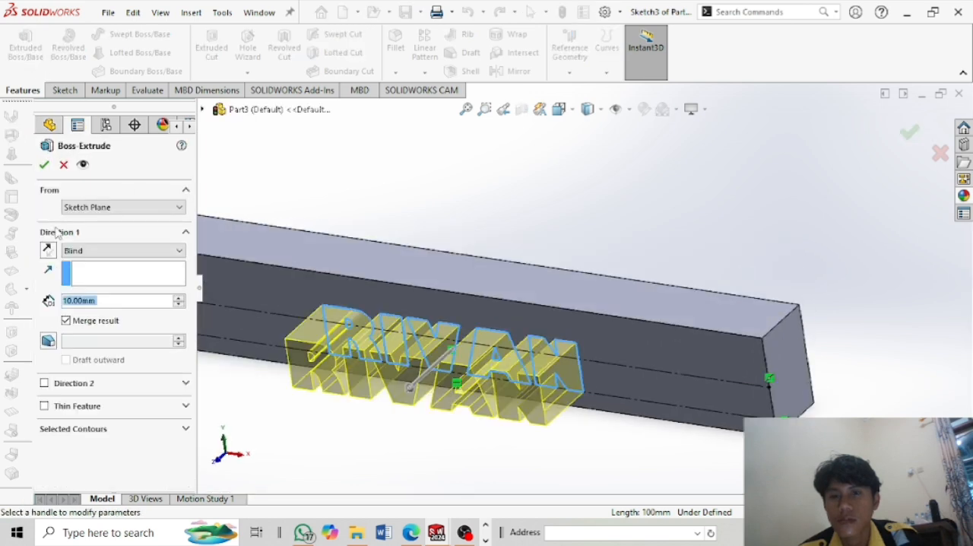
middle_drag(750, 206, 692, 230)
scroll(642, 305, up, 2)
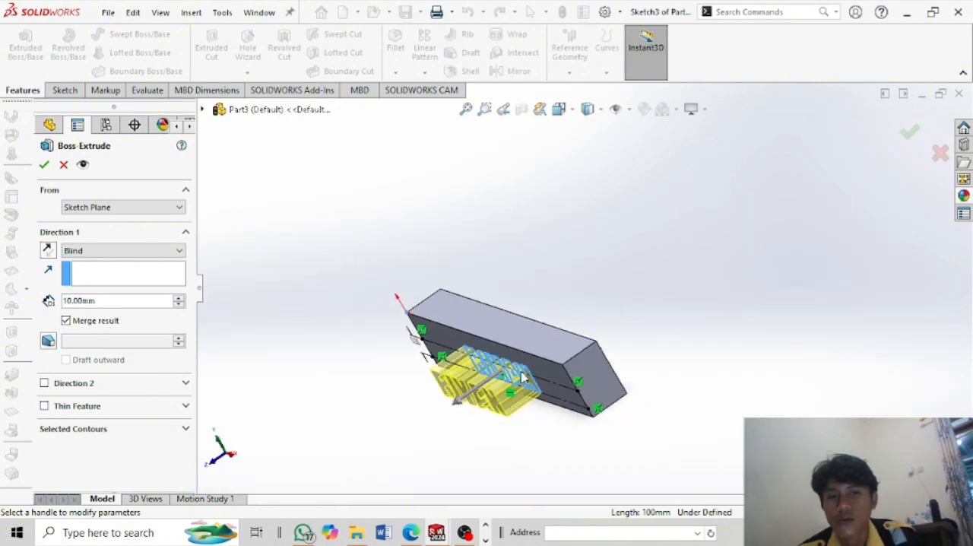
scroll(523, 377, down, 4)
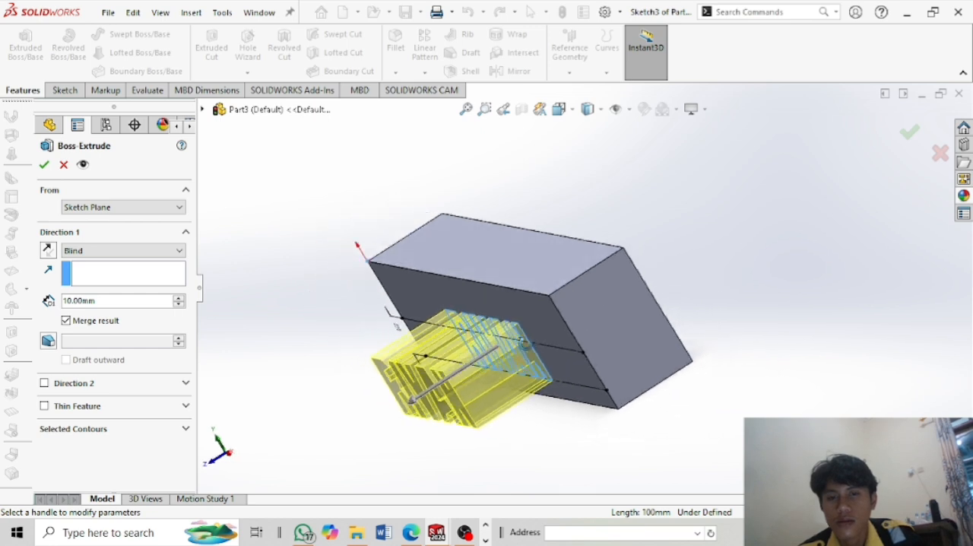
middle_drag(523, 345, 513, 336)
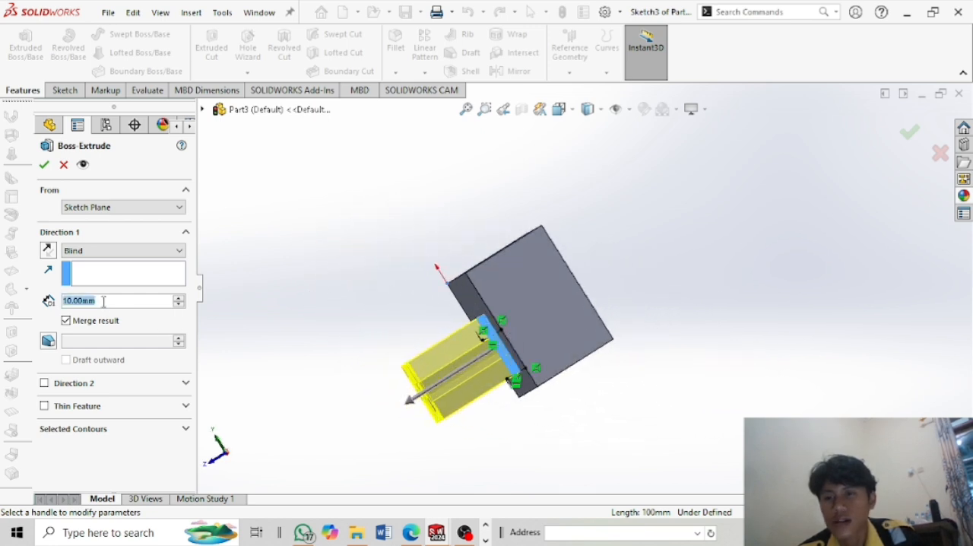
text(8)
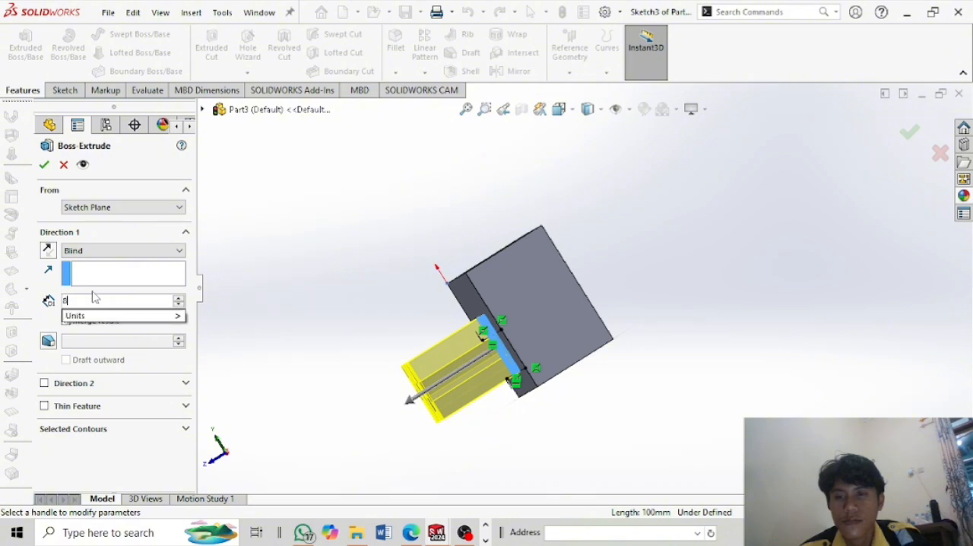
key(Return)
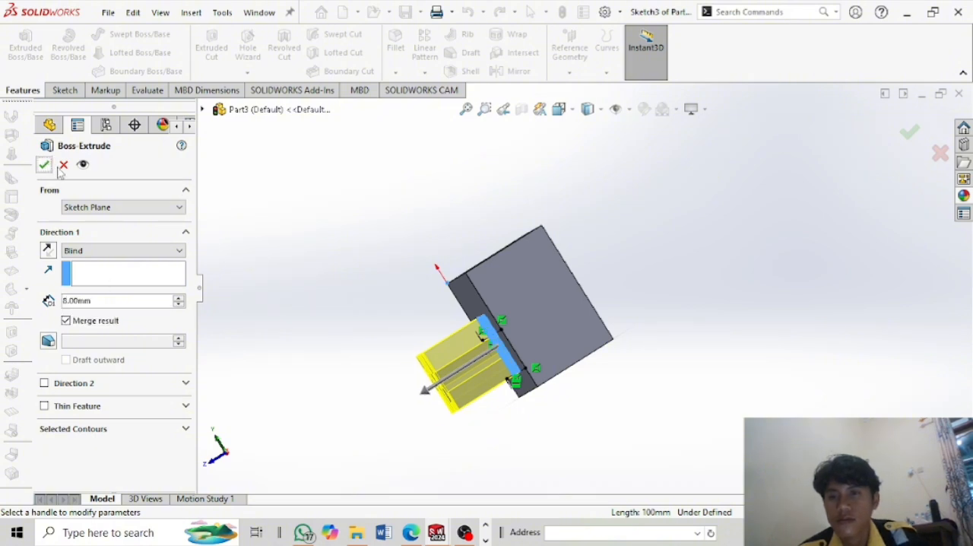
middle_drag(591, 335, 665, 304)
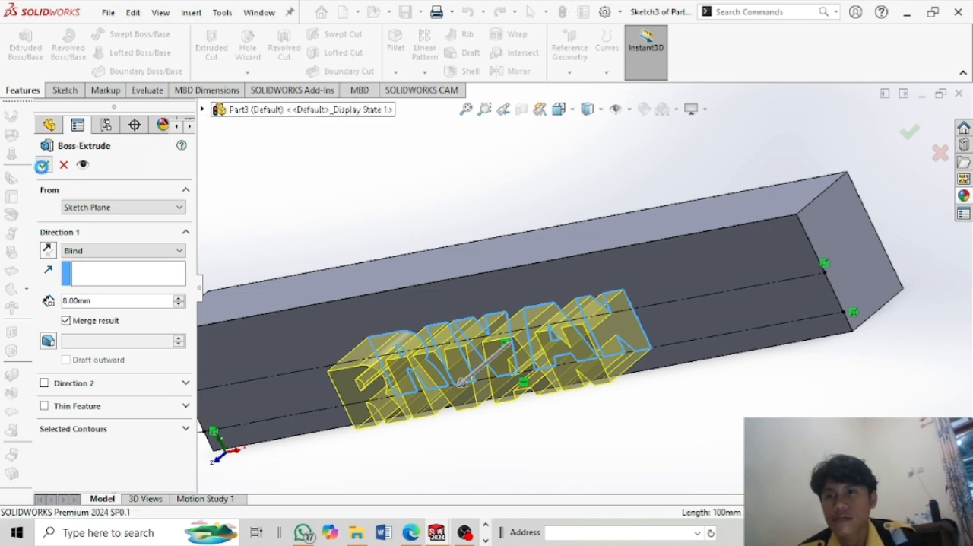
click(43, 165)
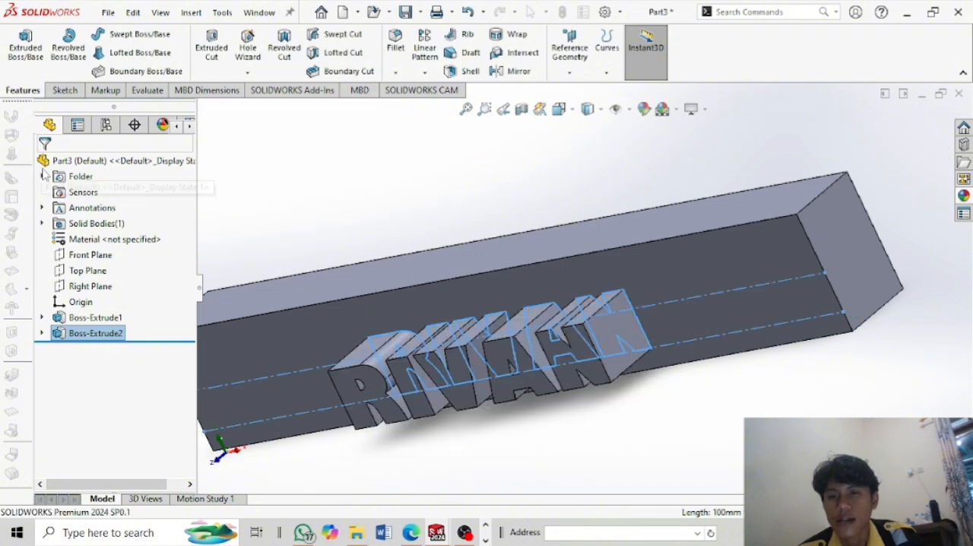
Start a constant-size fillet and select the four short corner edges at both ends of the bar.
scroll(493, 241, down, 3)
scroll(492, 241, up, 4)
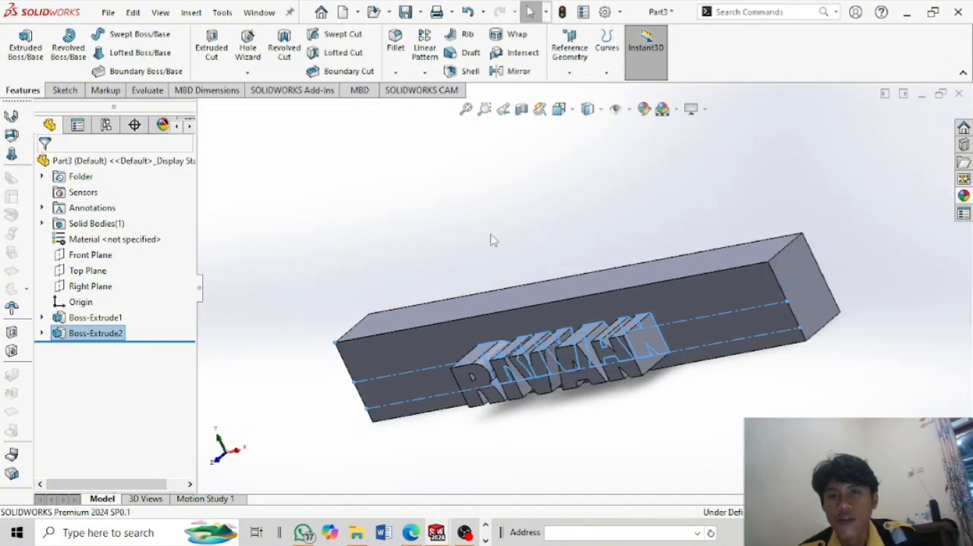
middle_drag(493, 241, 497, 206)
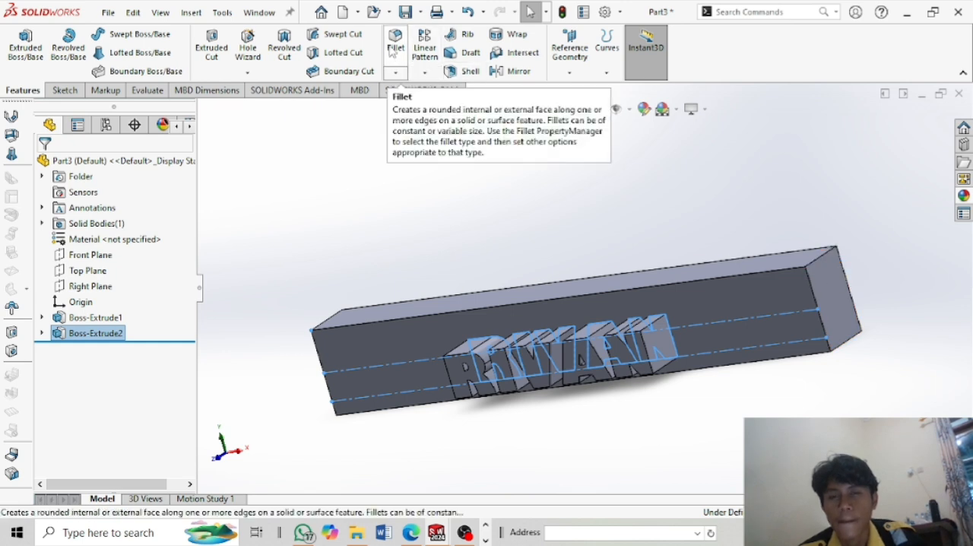
click(392, 50)
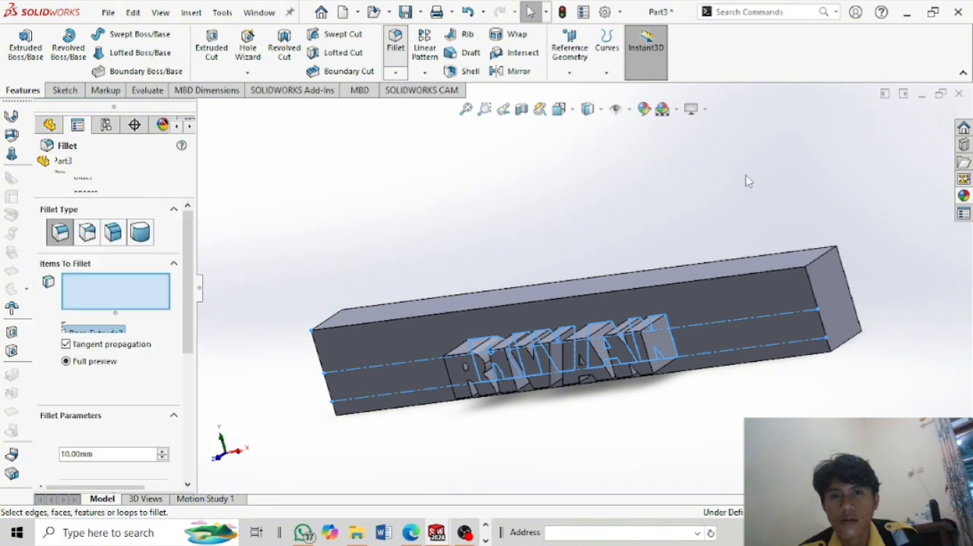
click(829, 268)
middle_drag(829, 268, 808, 259)
click(756, 273)
scroll(726, 294, down, 1)
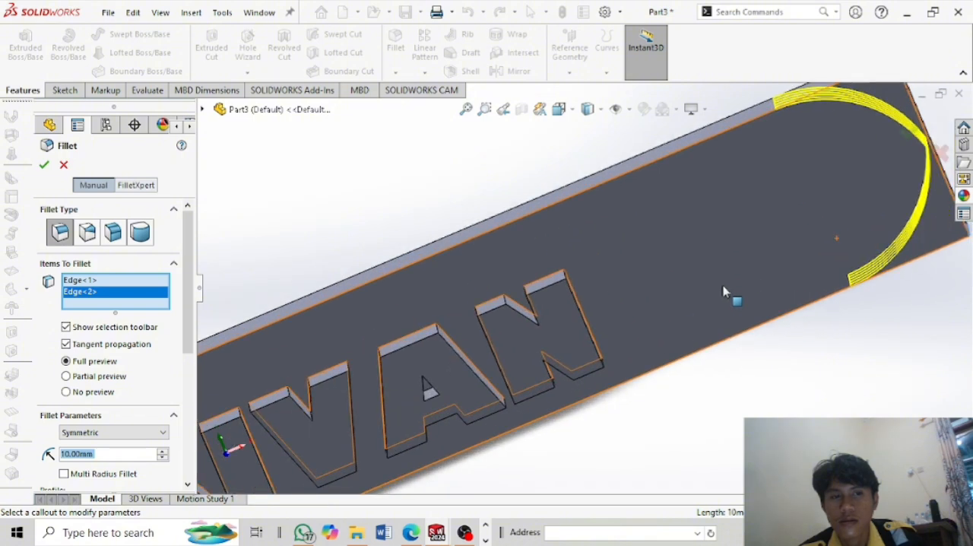
scroll(722, 285, up, 4)
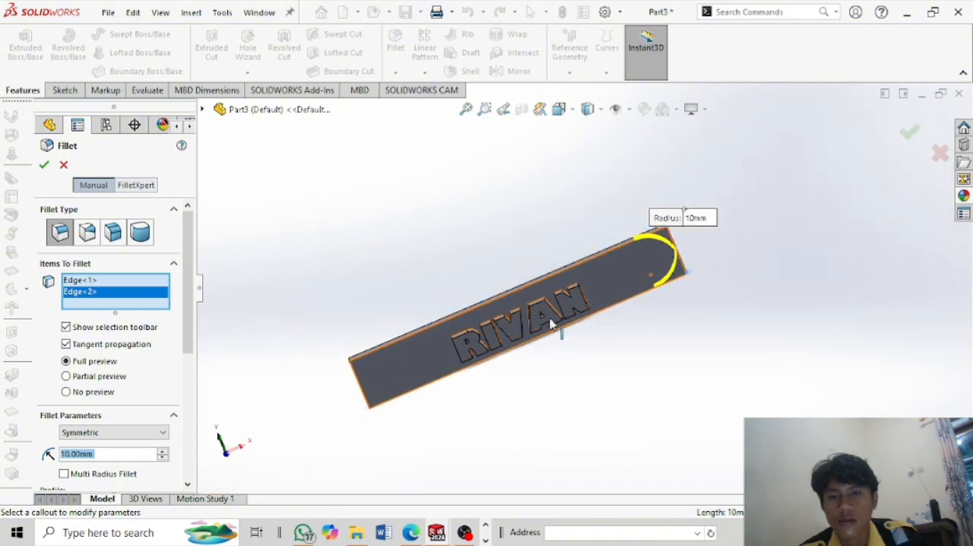
middle_drag(532, 325, 441, 302)
click(441, 302)
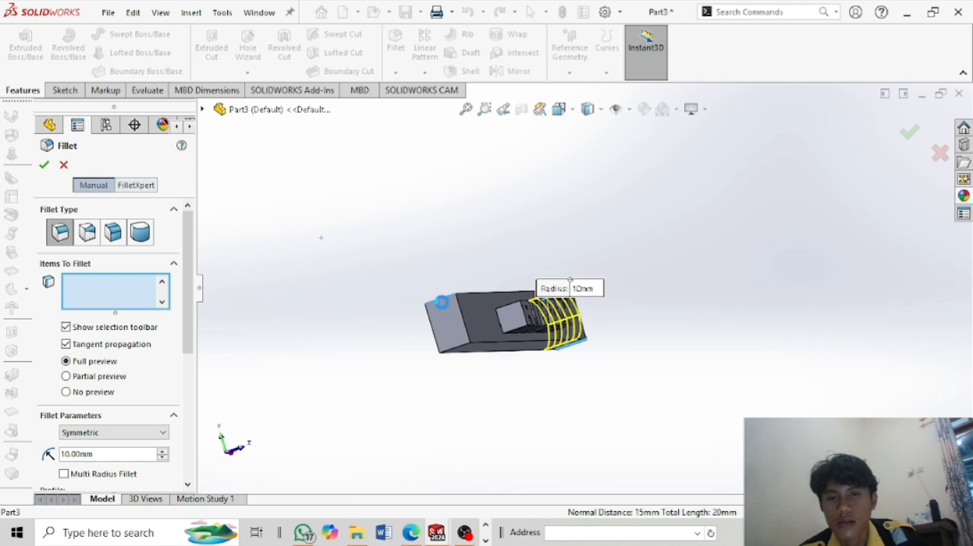
click(457, 355)
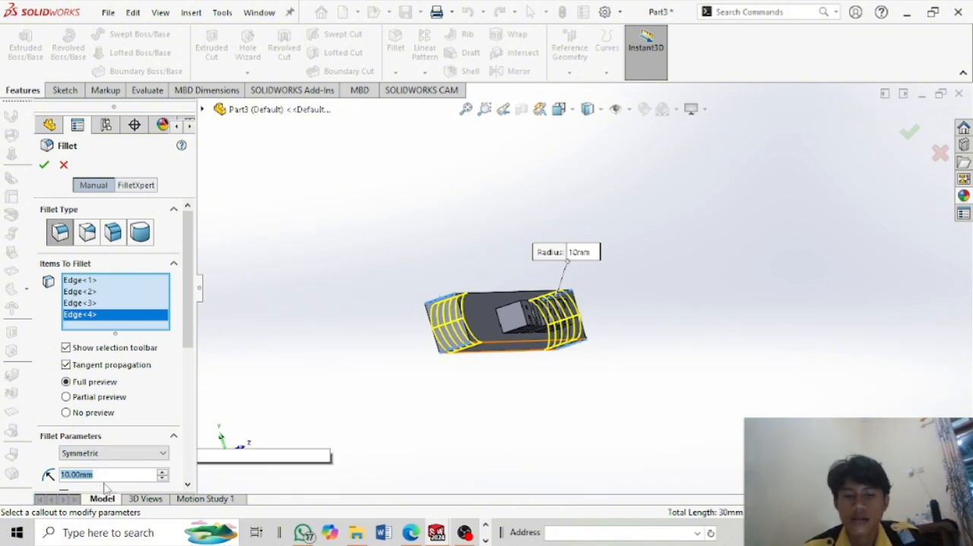
Set the symmetric fillet radius to 8 mm and apply it to the four selected corner edges.
text(8)
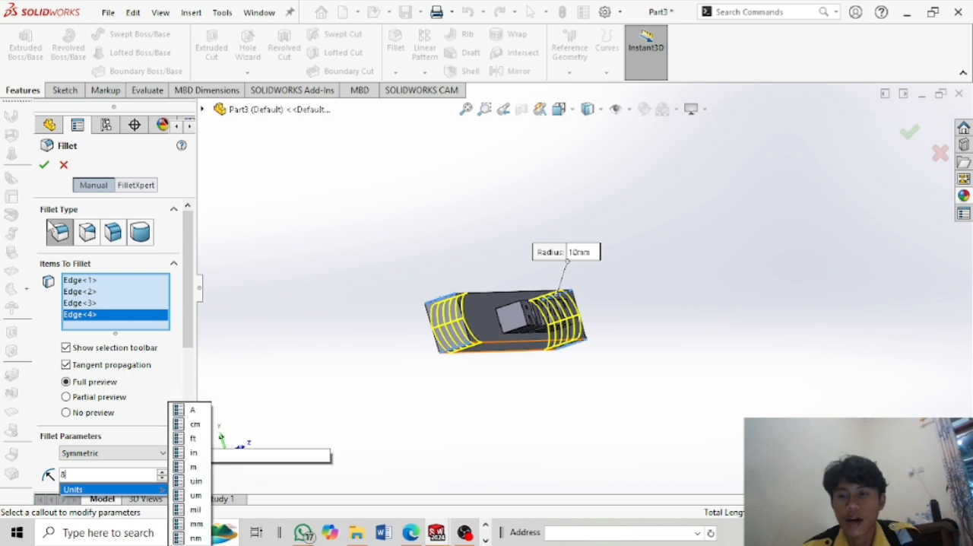
key(Return)
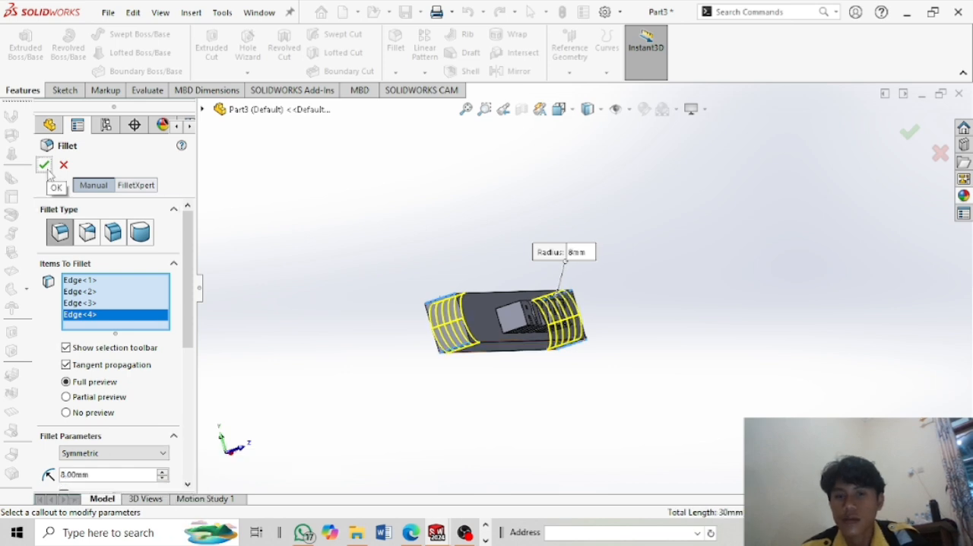
middle_drag(630, 291, 554, 331)
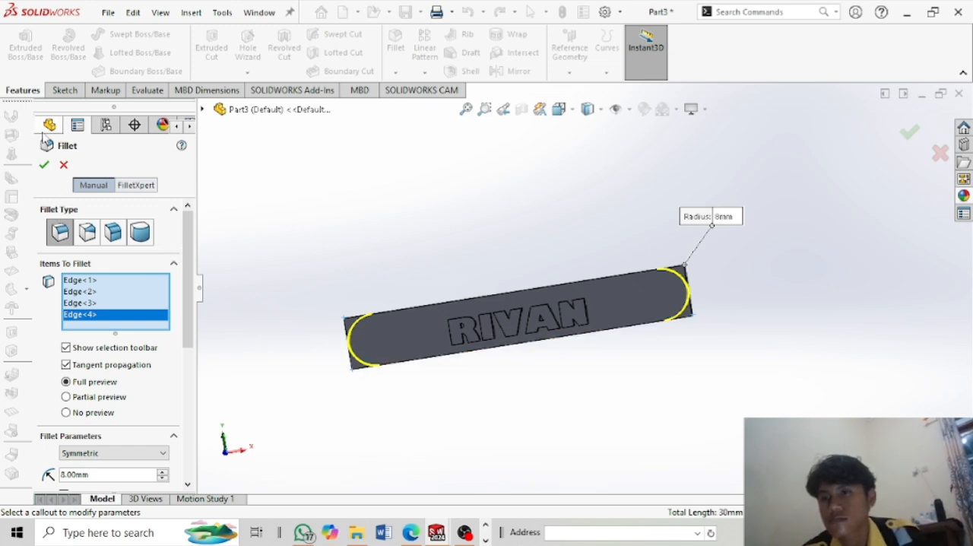
click(48, 167)
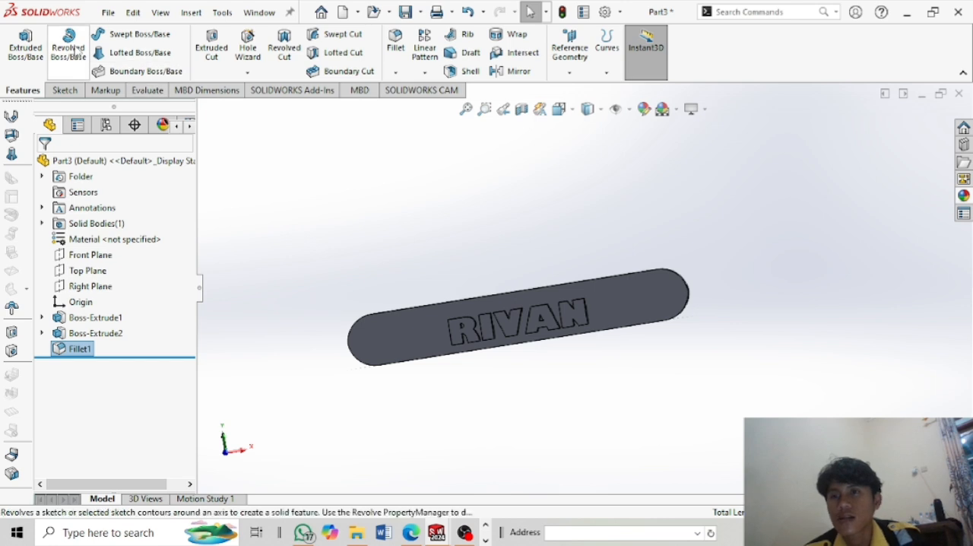
Start a new sketch on the bar's front face with the Circle tool.
click(61, 89)
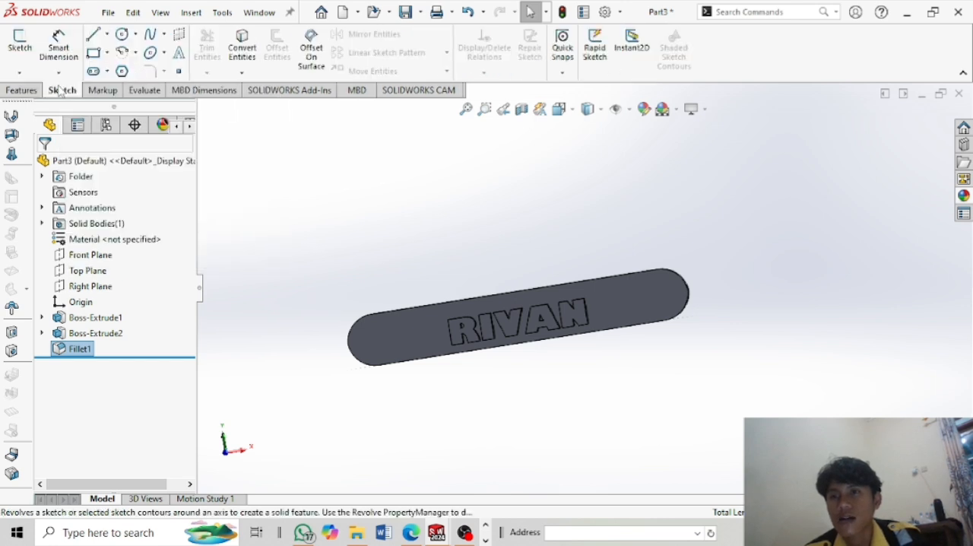
click(122, 35)
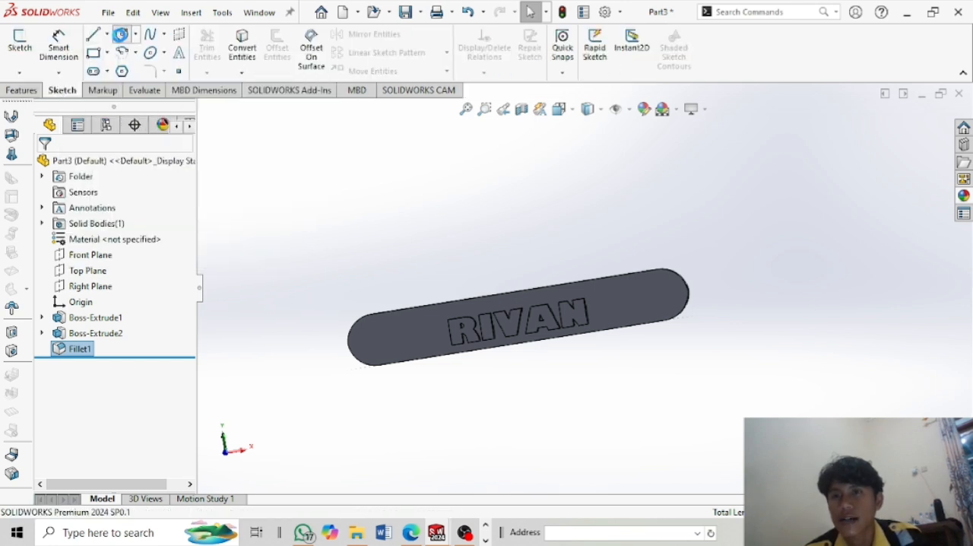
right_click(372, 335)
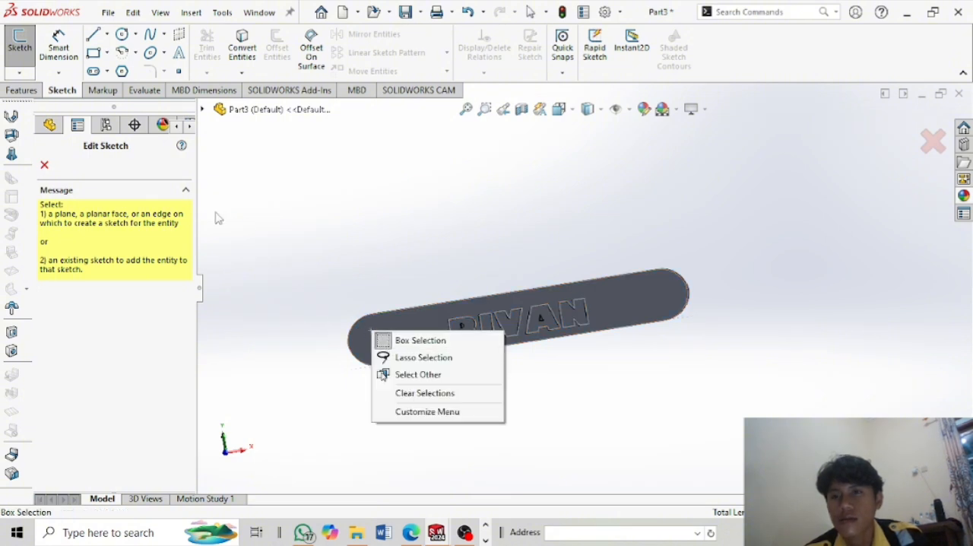
click(43, 168)
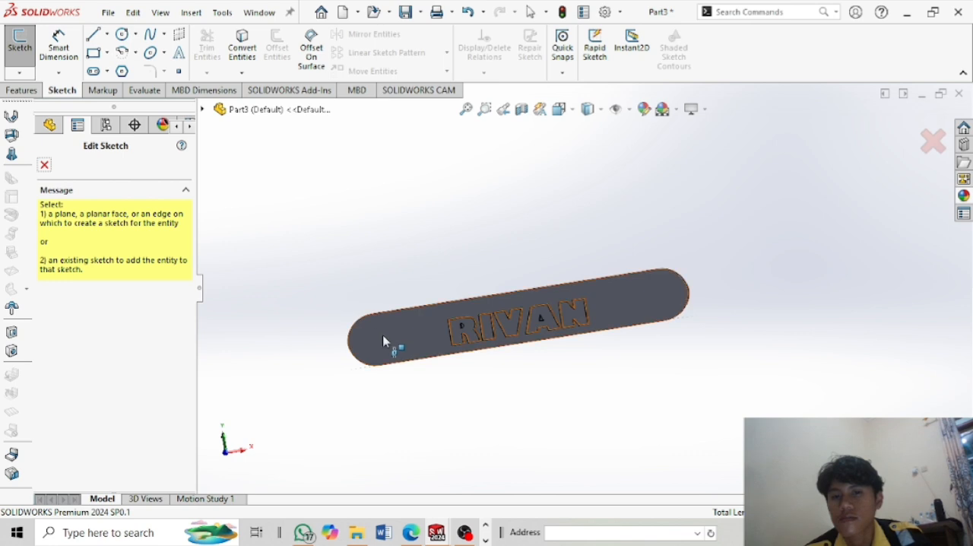
right_click(384, 341)
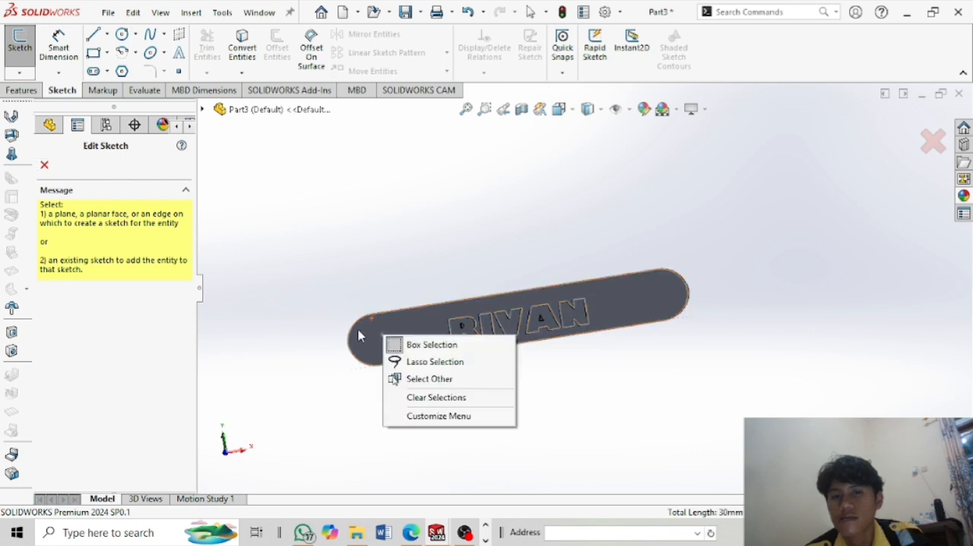
click(360, 336)
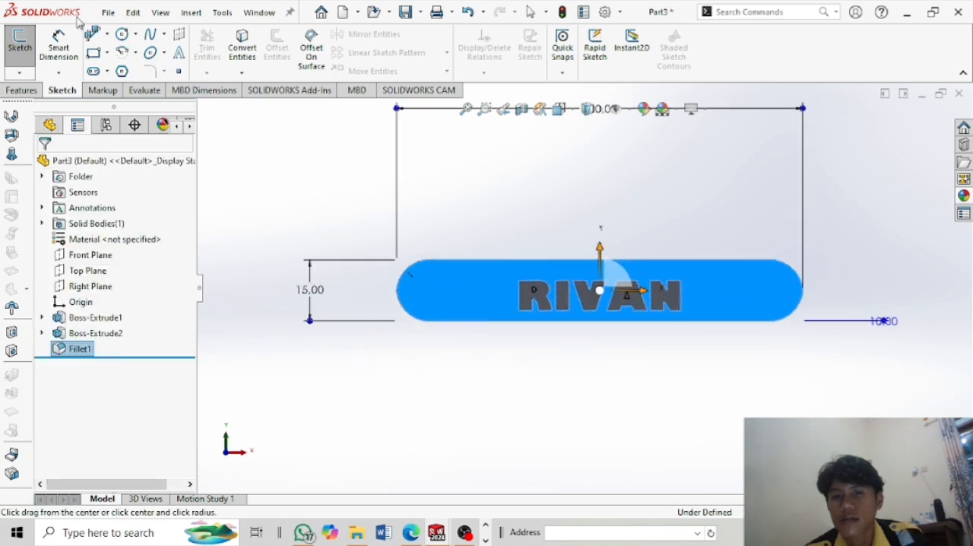
click(122, 33)
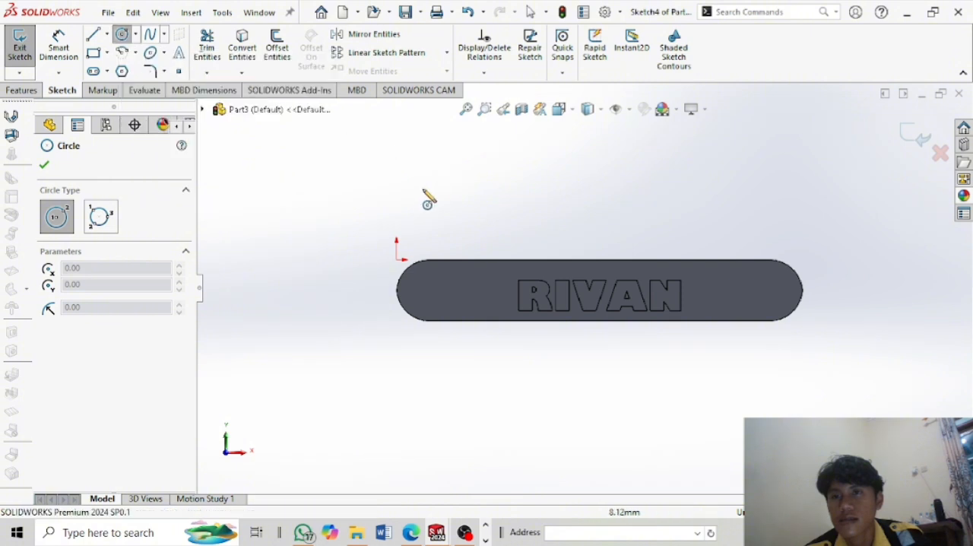
click(457, 273)
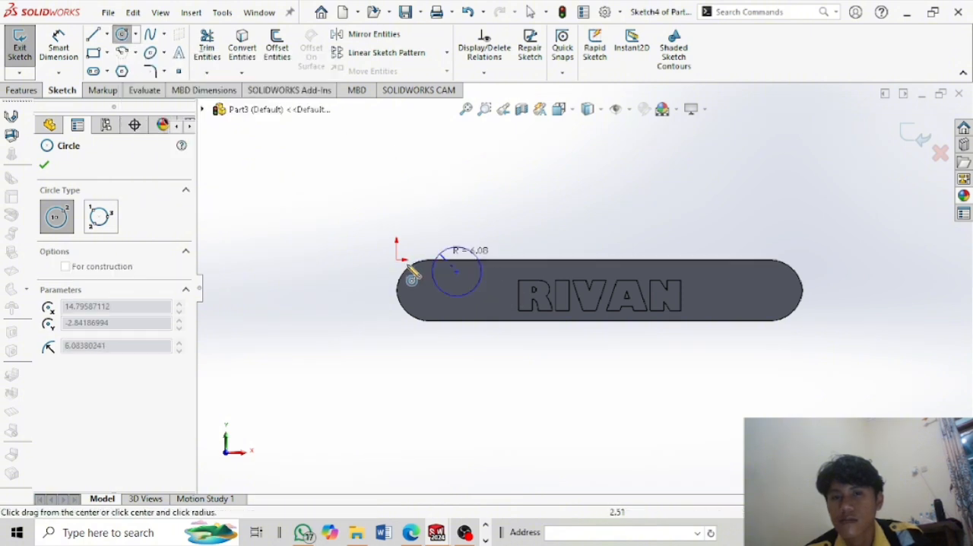
click(124, 36)
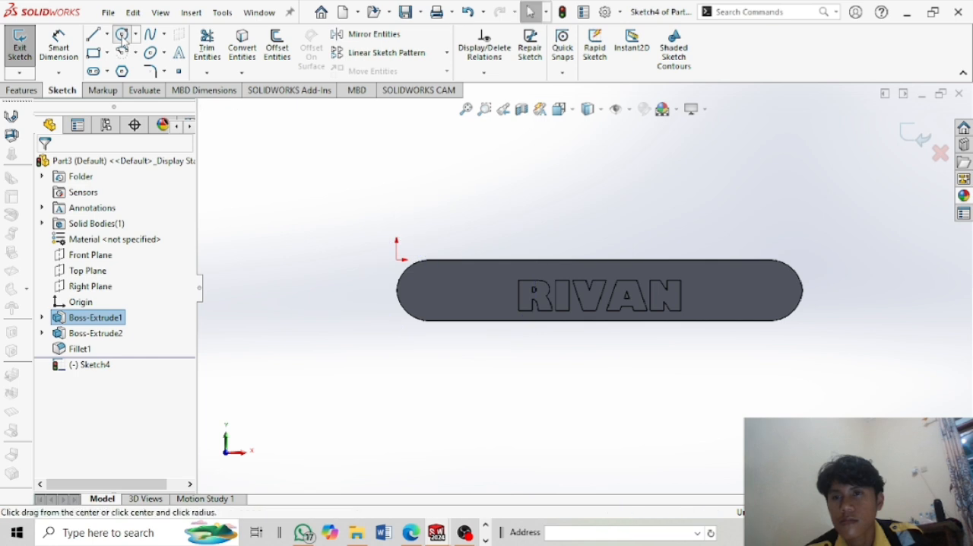
Sketch a circle near the rounded end before the name's first letter, and adjust its position and size to about 4.4 mm diameter.
click(124, 36)
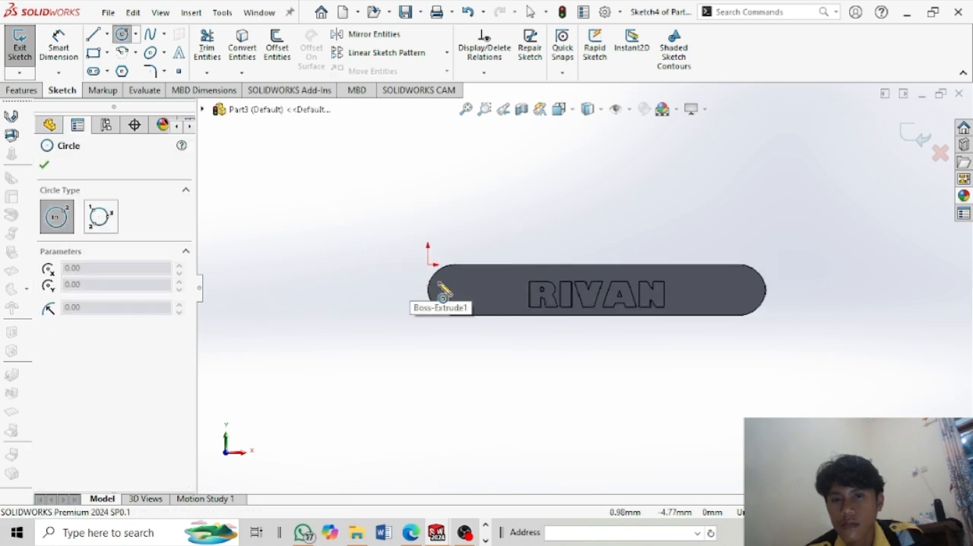
scroll(453, 291, down, 3)
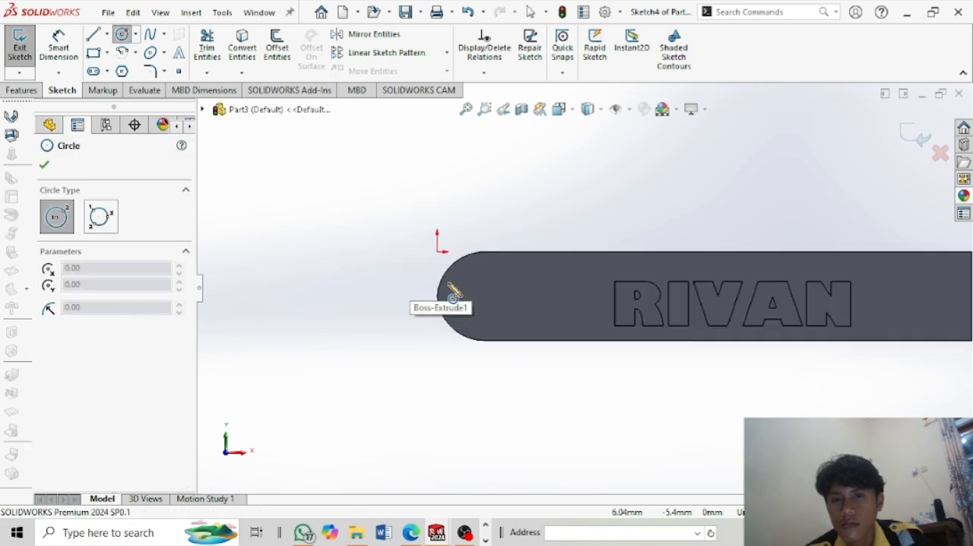
click(492, 276)
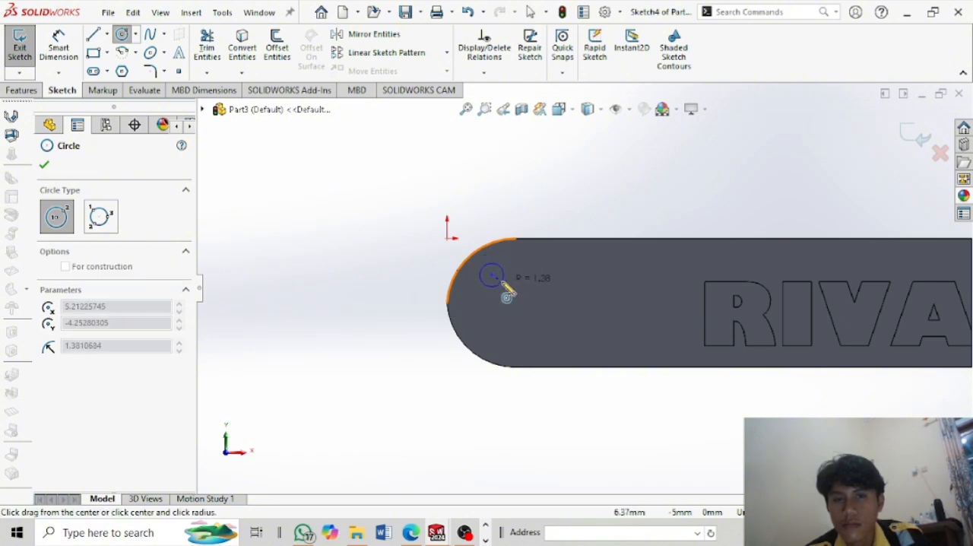
click(503, 285)
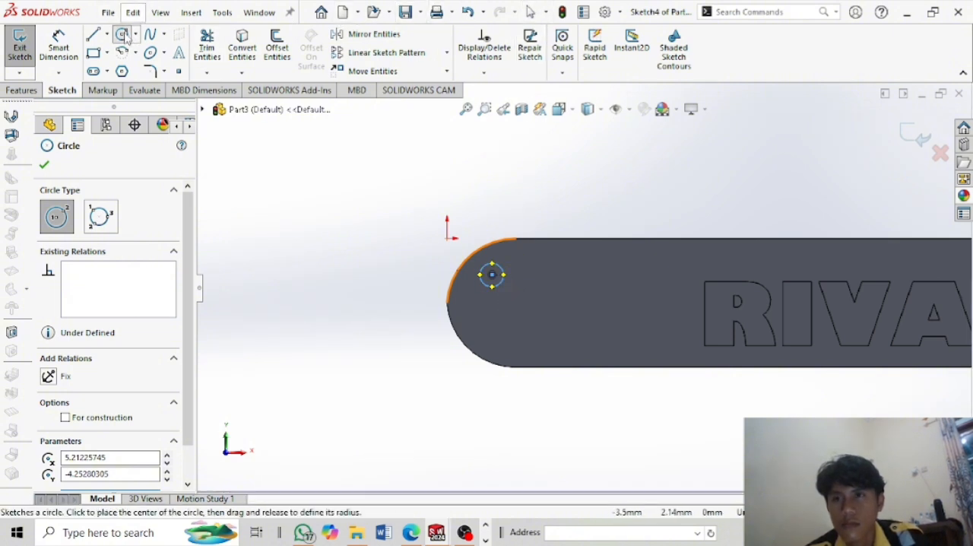
key(Escape)
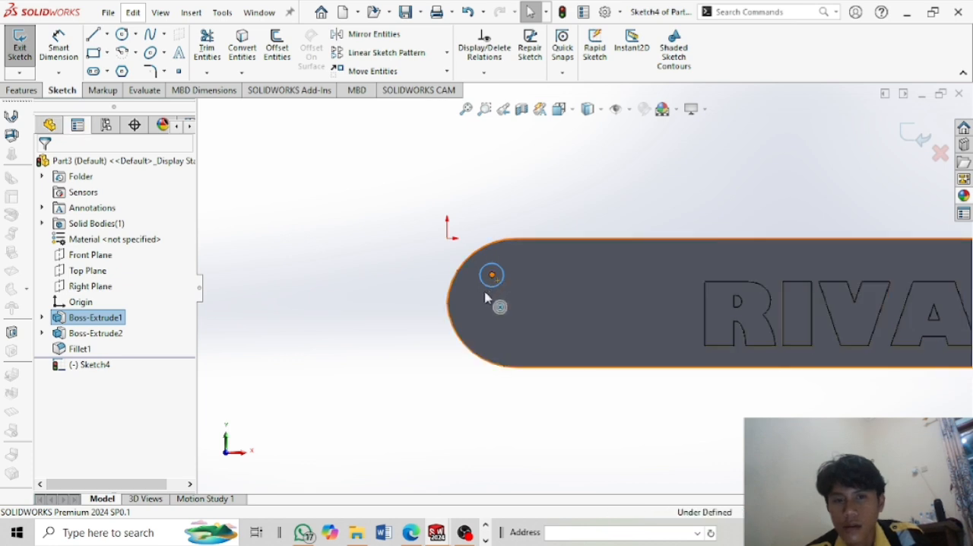
mouse_move(491, 287)
mouse_down()
mouse_move(516, 307)
mouse_move(508, 301)
mouse_up()
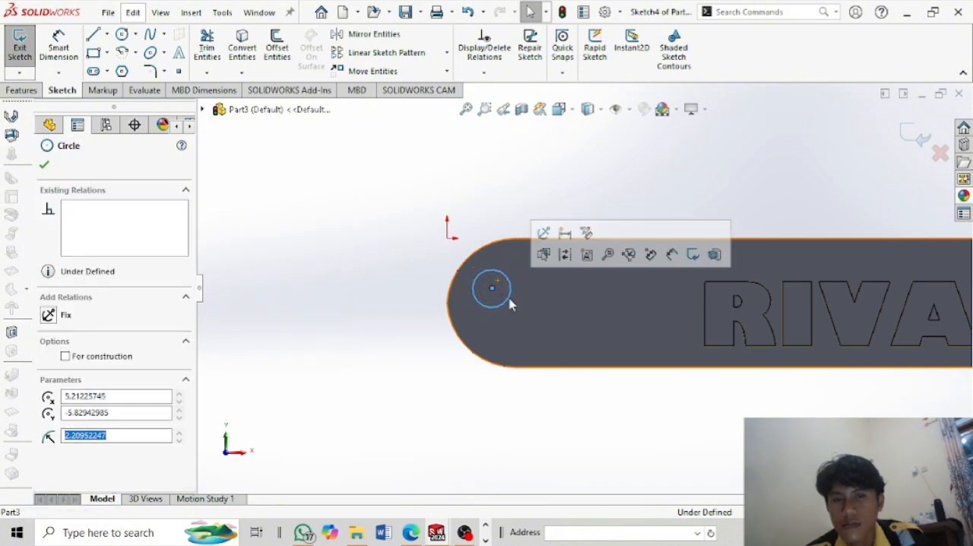
Cut the circle through the entire bar with an Extruded Cut set to Through All.
click(22, 90)
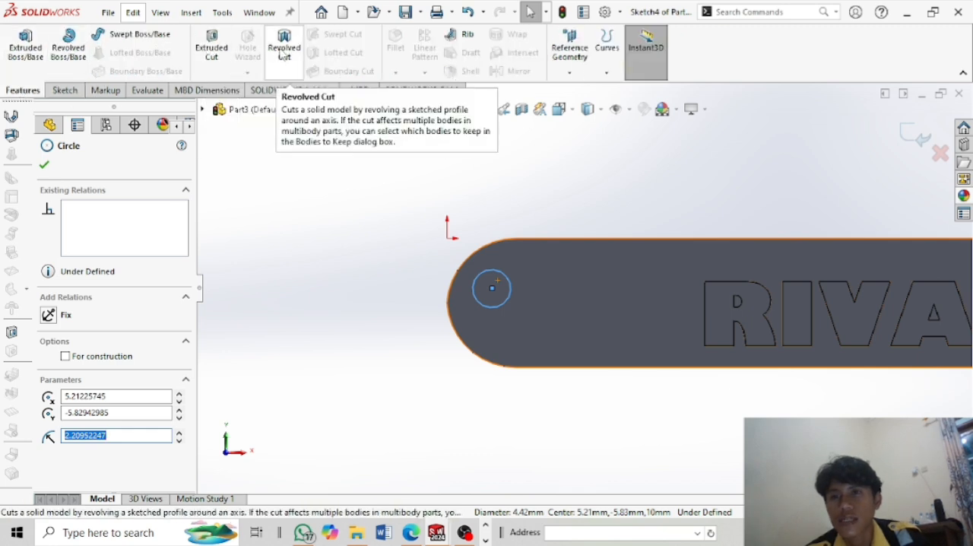
click(214, 51)
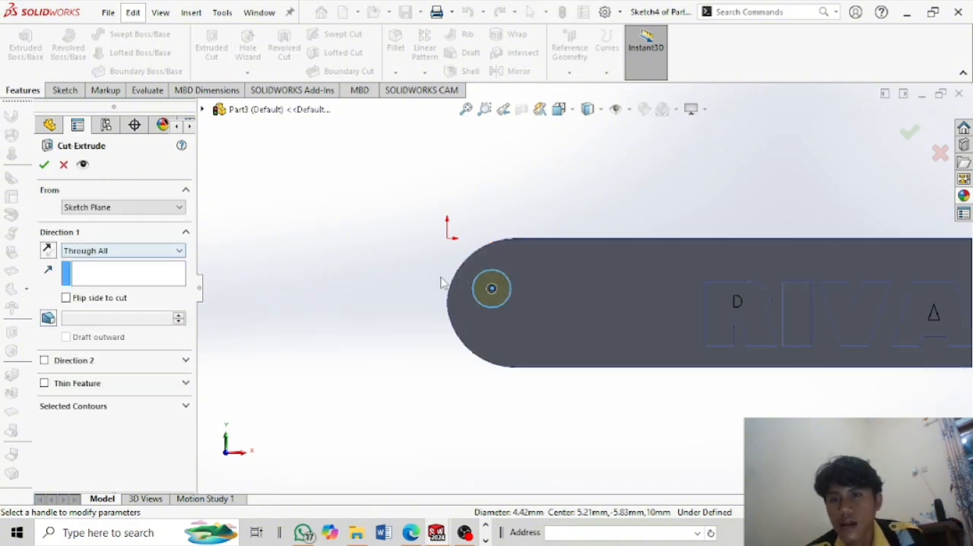
middle_drag(337, 248, 457, 267)
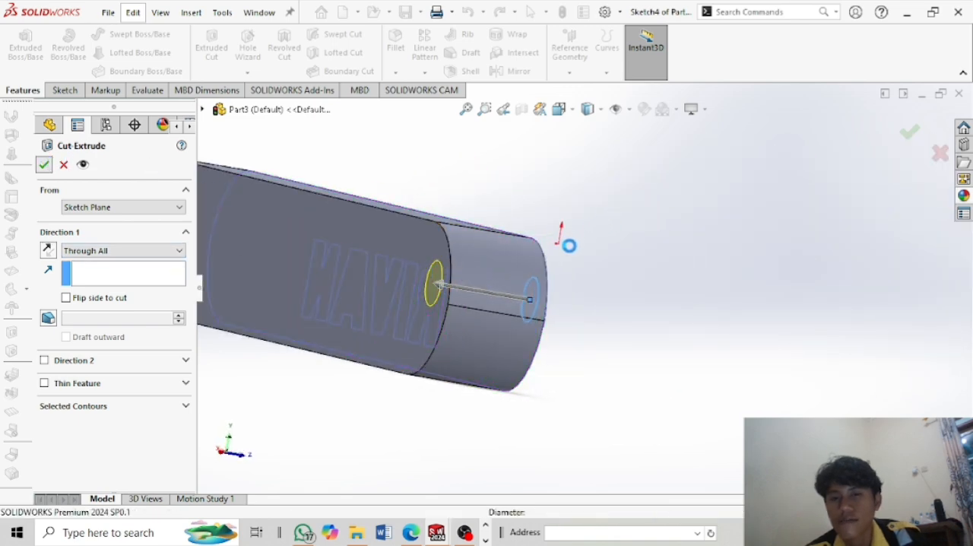
key(Return)
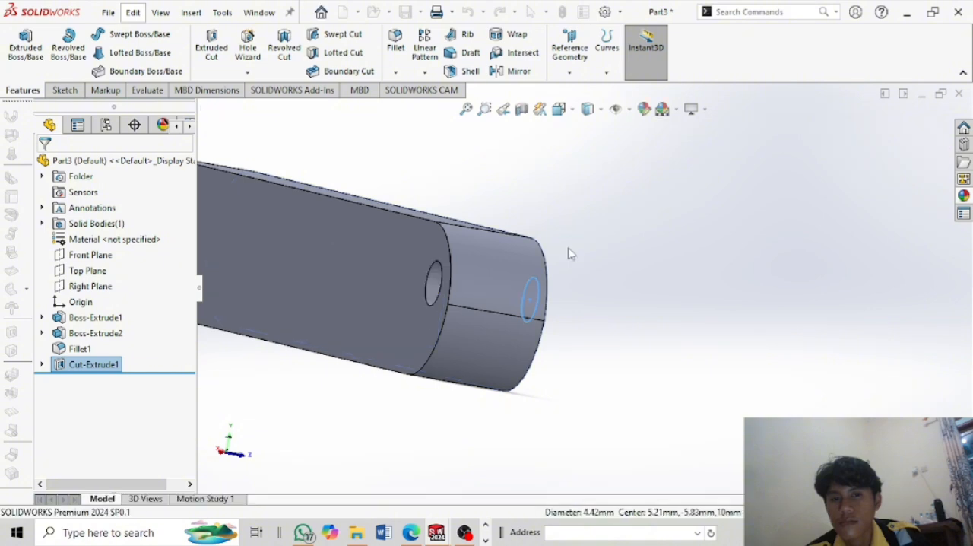
Inspect the bar from several angles, checking the through hole, the raised name and the rounded ends.
middle_drag(670, 262, 542, 223)
scroll(574, 222, down, 2)
scroll(542, 223, up, 4)
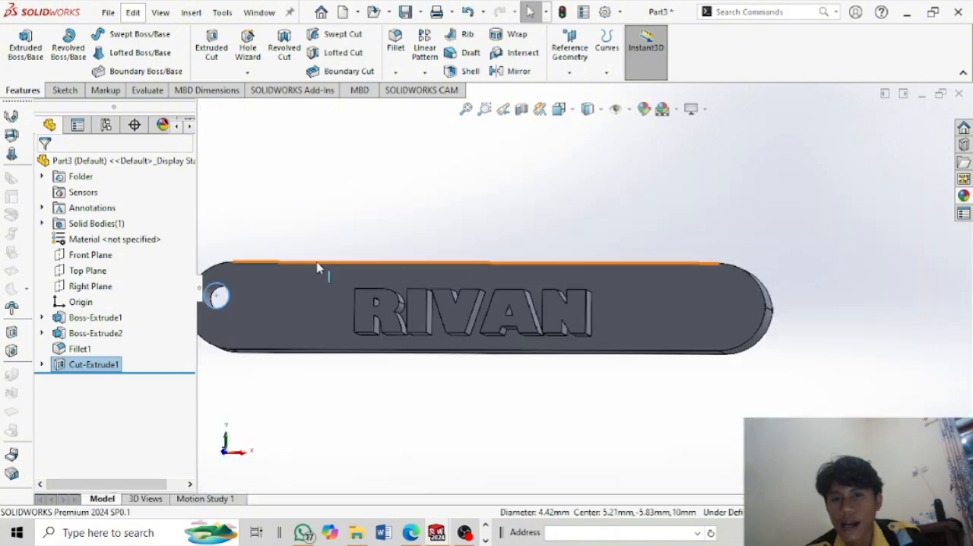
scroll(317, 266, up, 1)
middle_drag(317, 266, 395, 285)
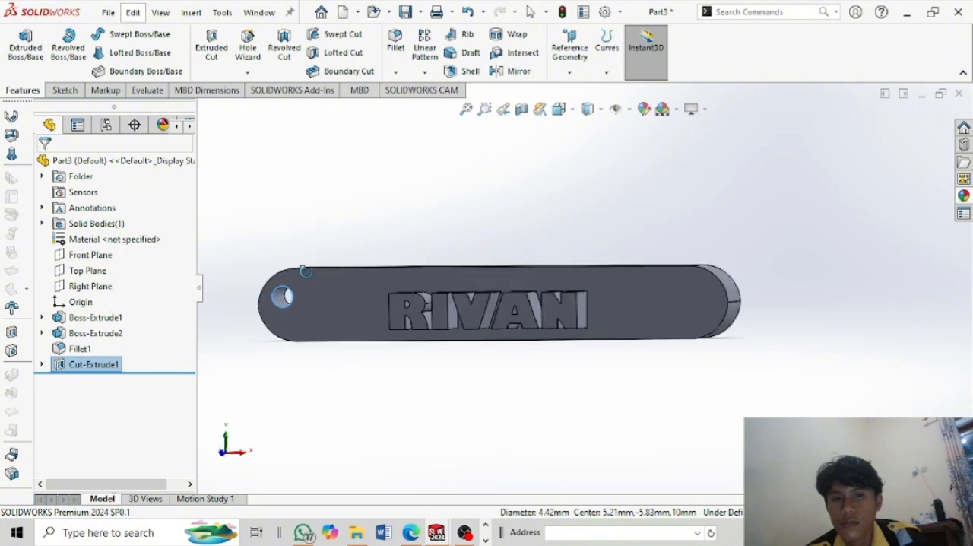
scroll(514, 279, down, 3)
scroll(528, 266, up, 4)
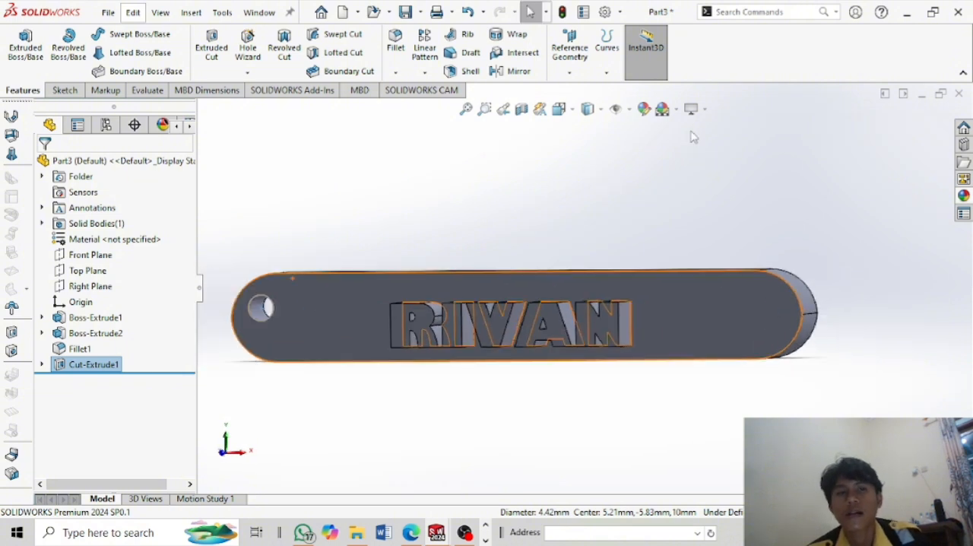
Apply a light yellow color appearance to the hole cut and the bar's base extrusion.
click(644, 111)
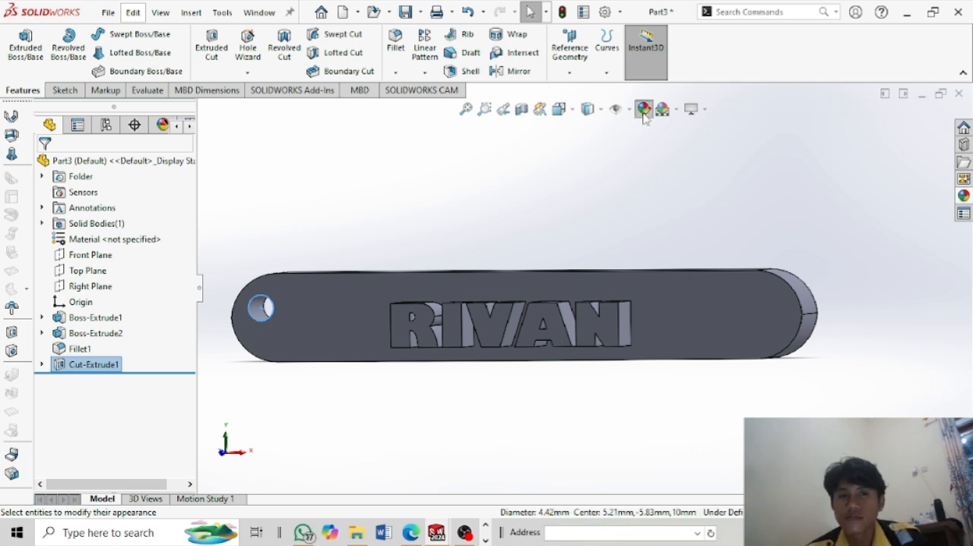
click(645, 109)
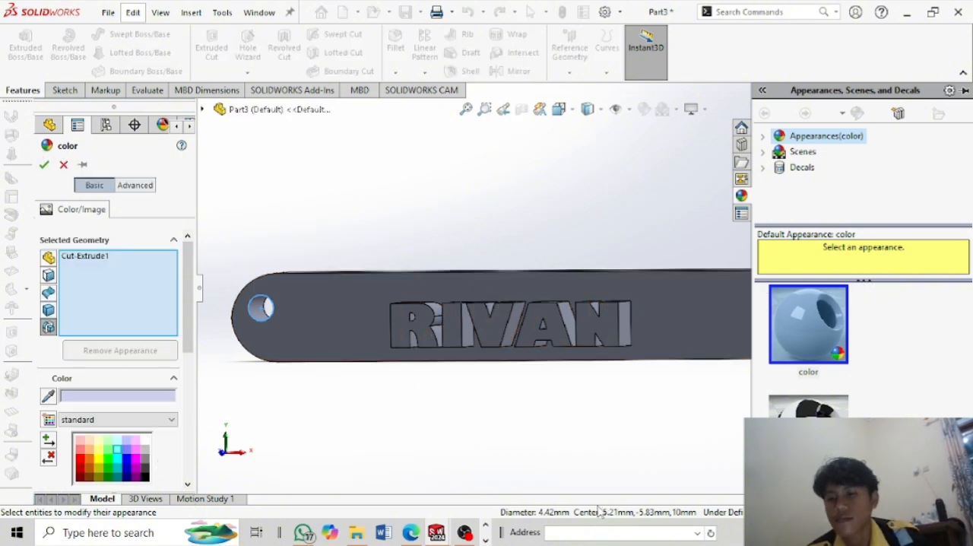
click(97, 447)
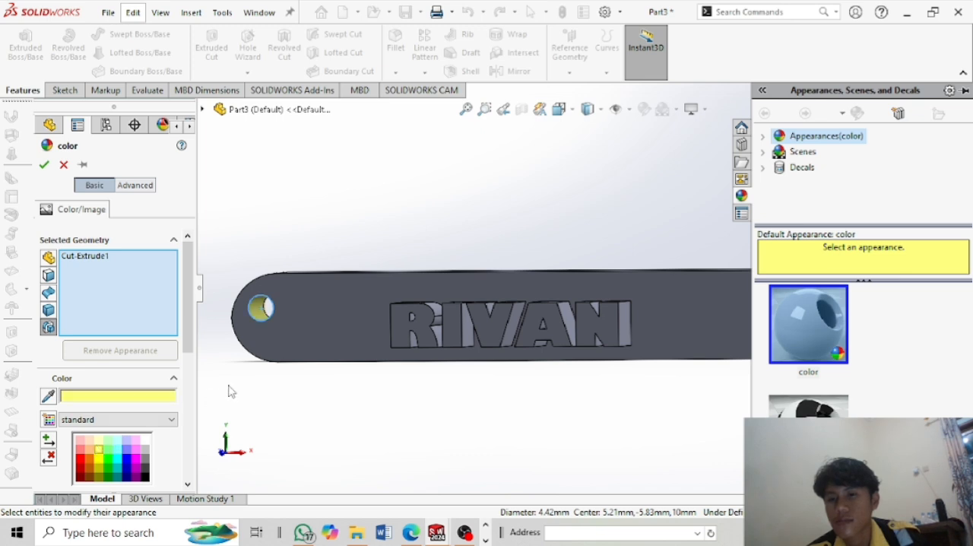
click(285, 328)
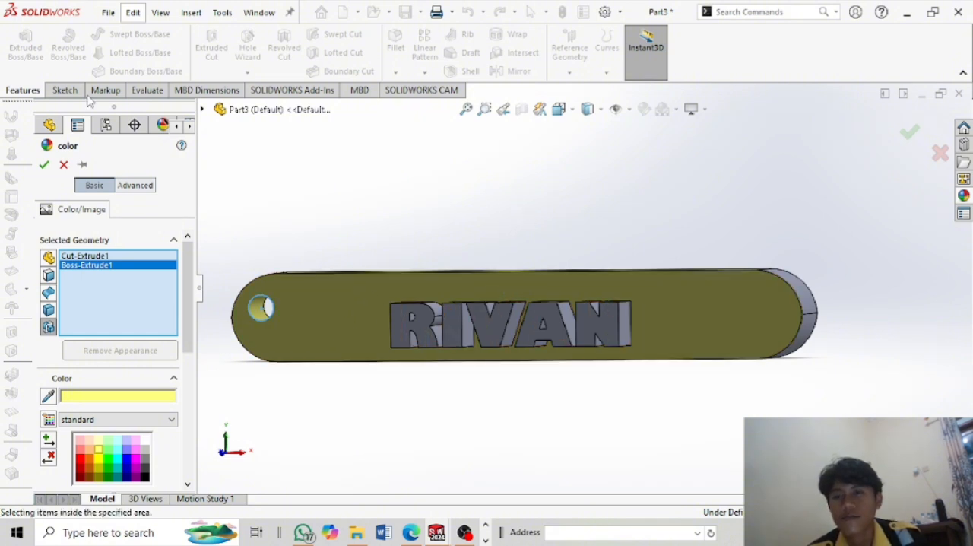
click(42, 164)
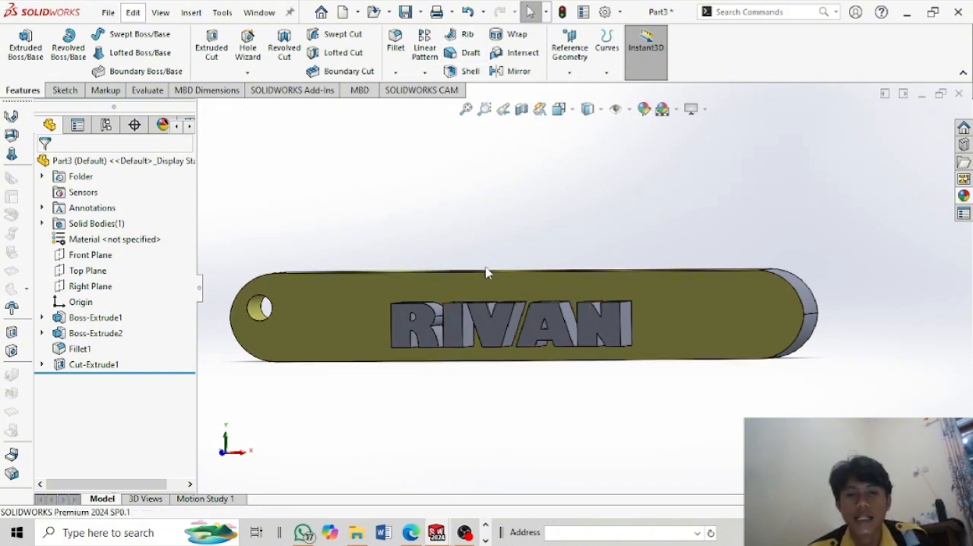
Save the part as an STL file named Part3 in the Desain frame folder.
click(408, 13)
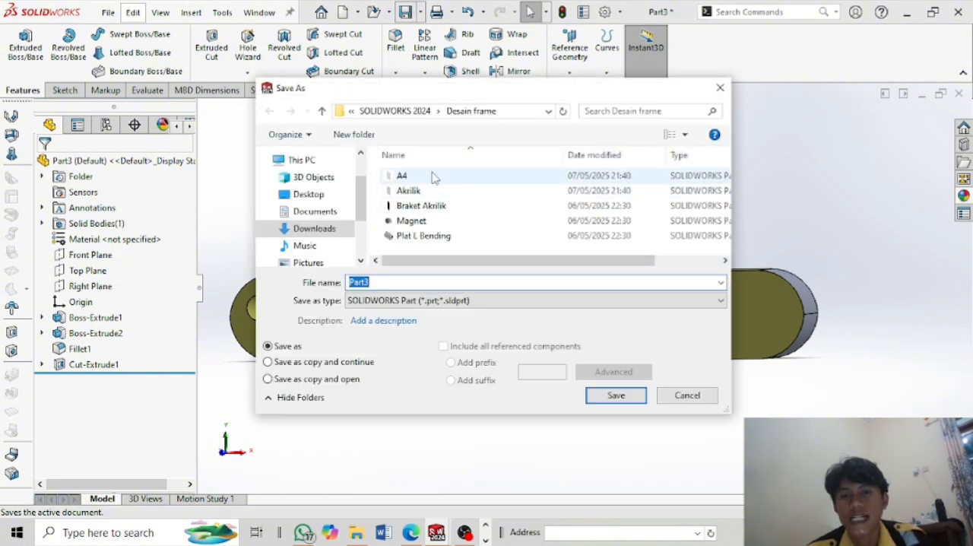
click(487, 301)
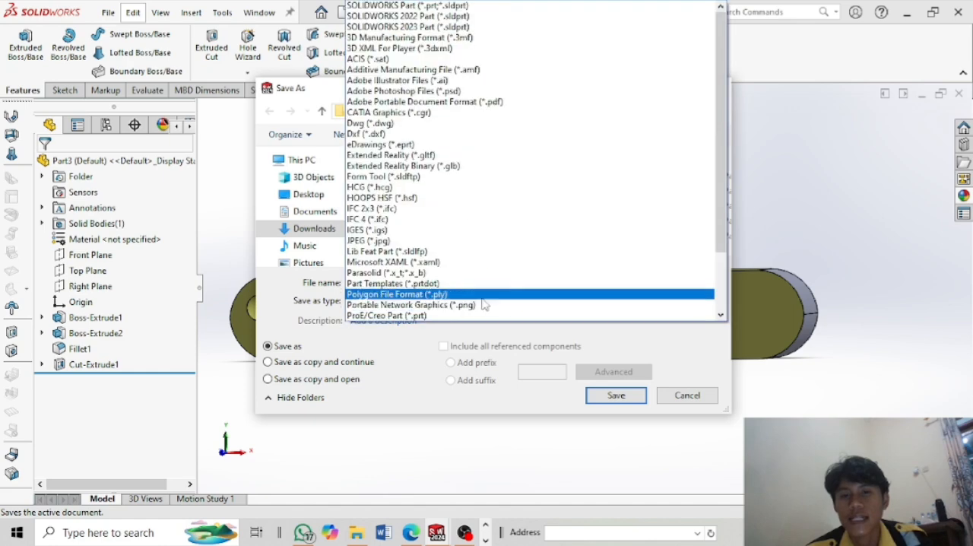
scroll(429, 262, down, 3)
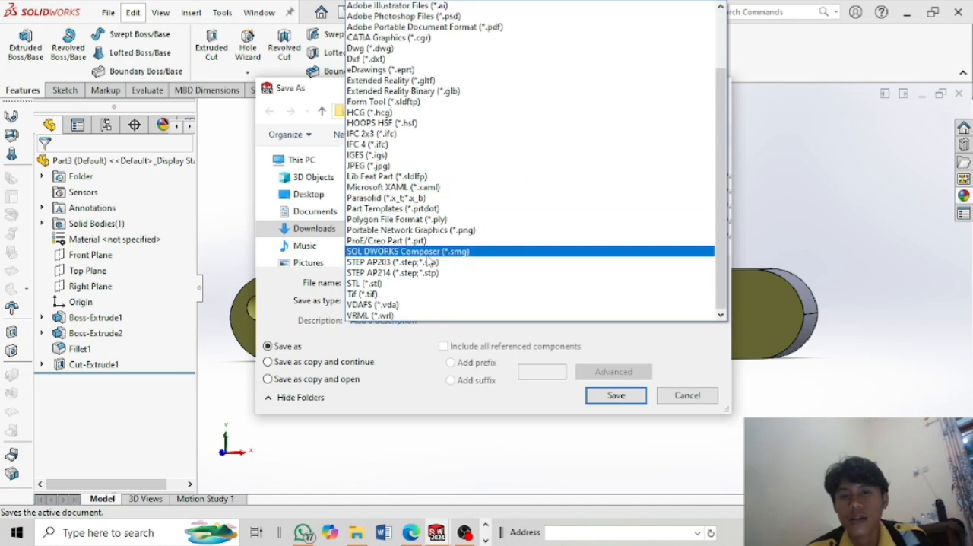
click(416, 284)
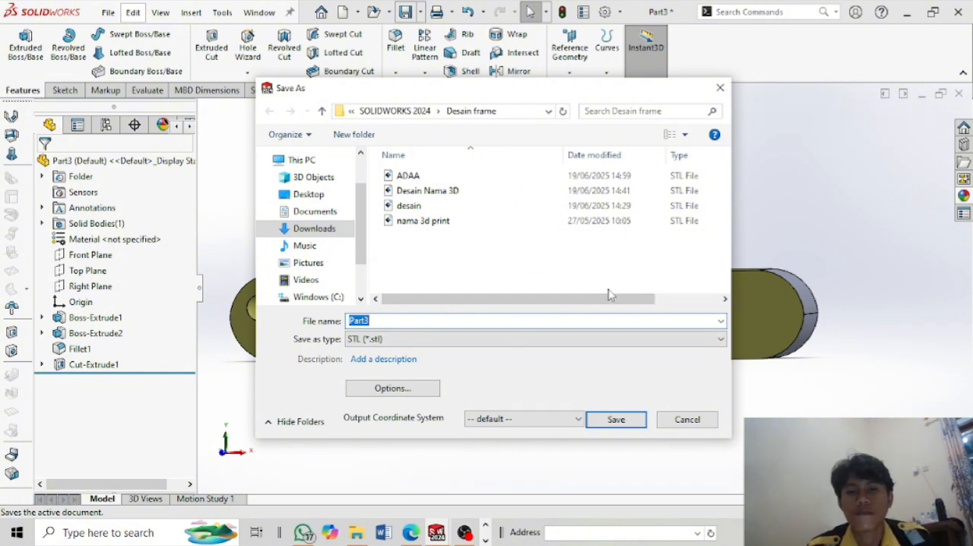
click(616, 420)
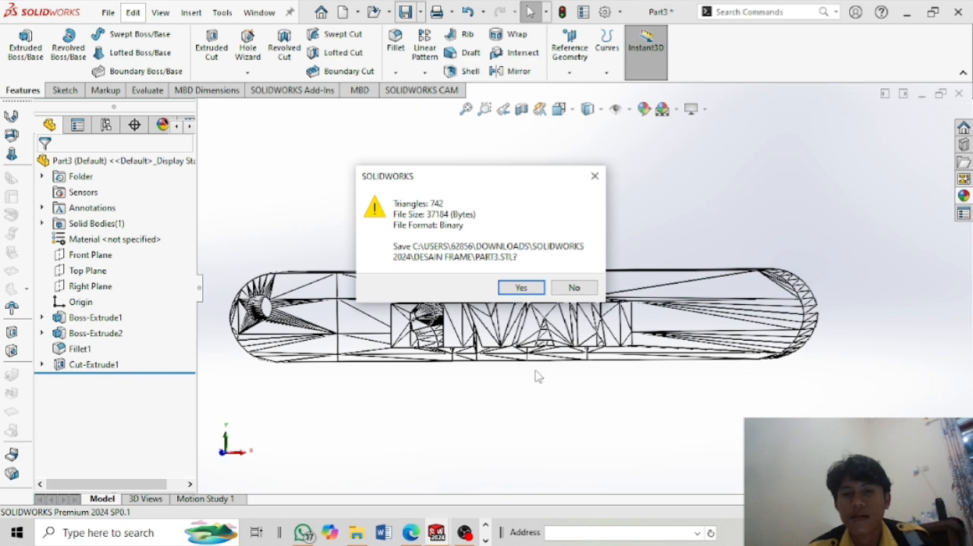
click(523, 294)
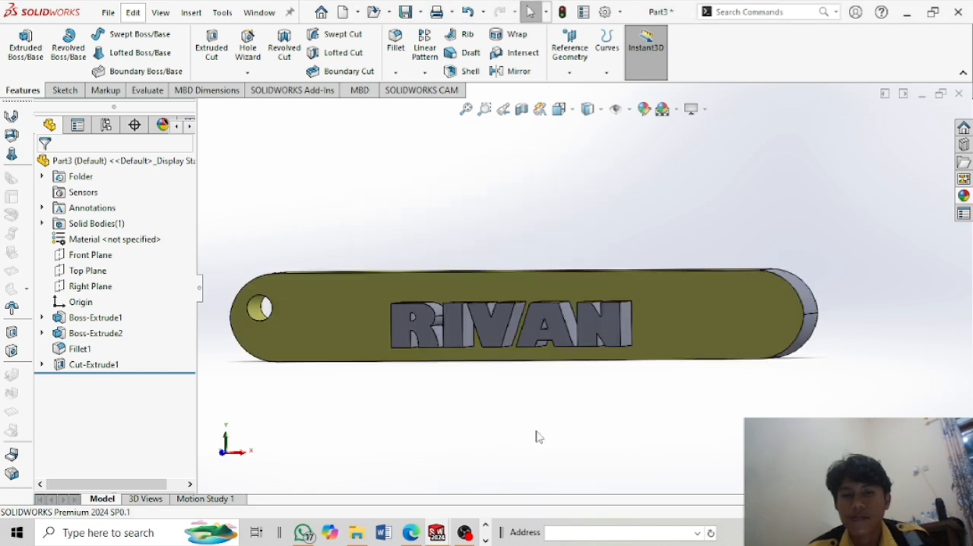
Switch to FlashPrint and load the Part3 STL file from the Desain frame folder.
click(485, 540)
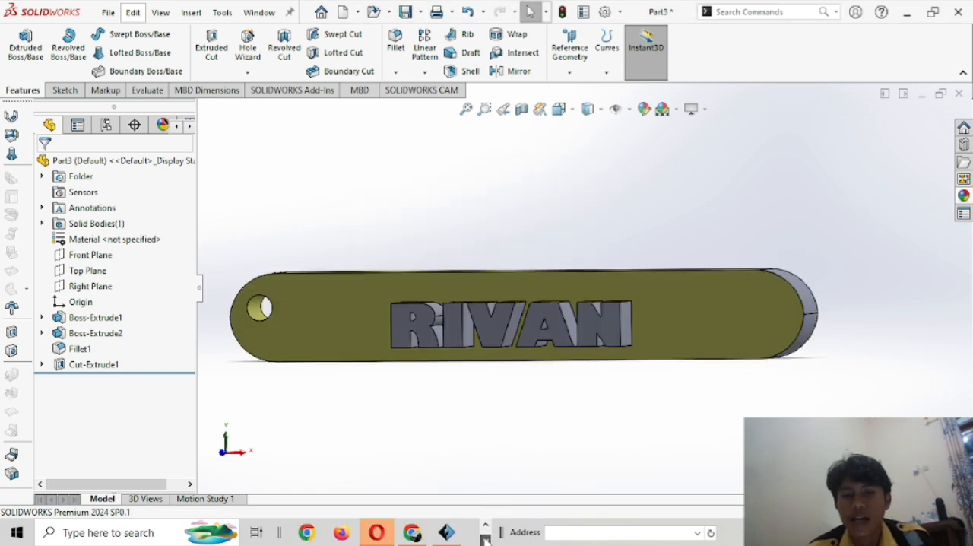
mouse_move(447, 535)
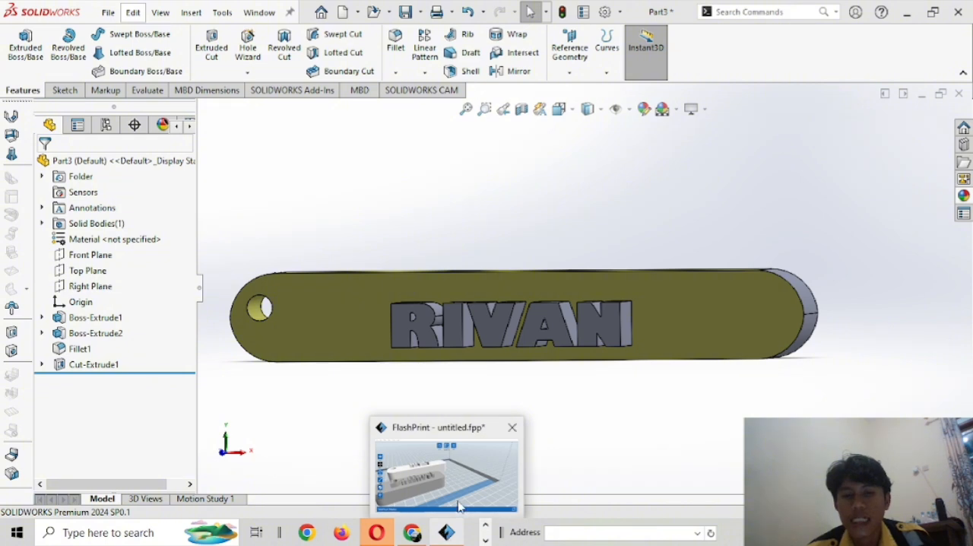
click(459, 507)
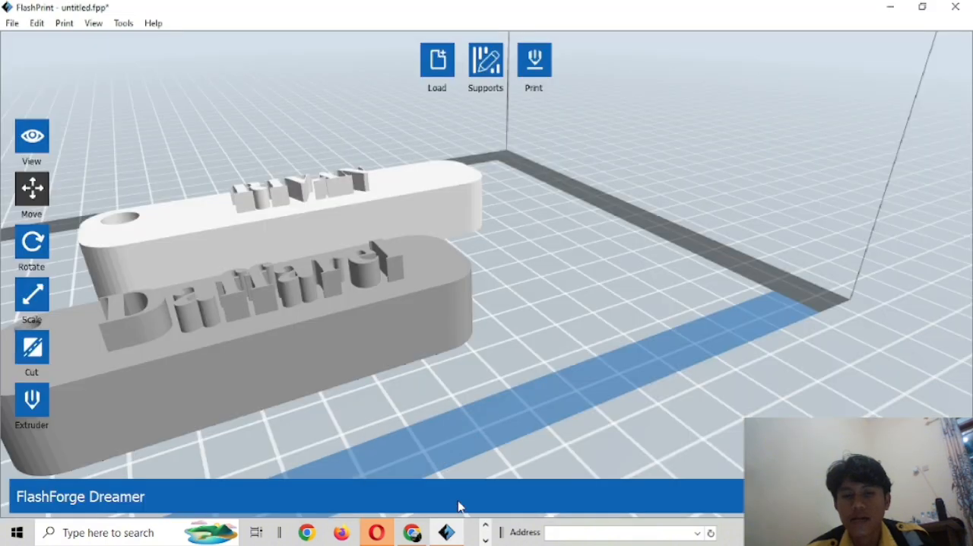
click(439, 65)
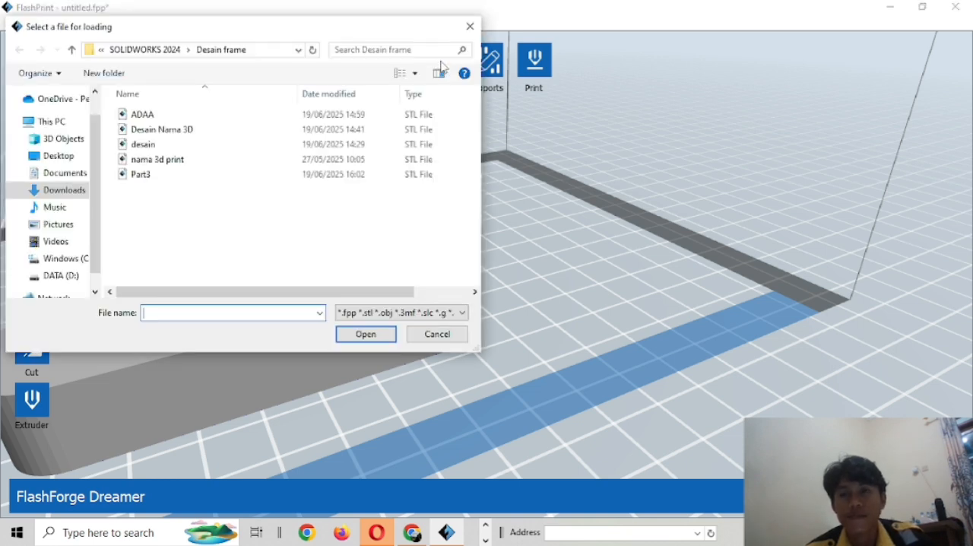
click(283, 181)
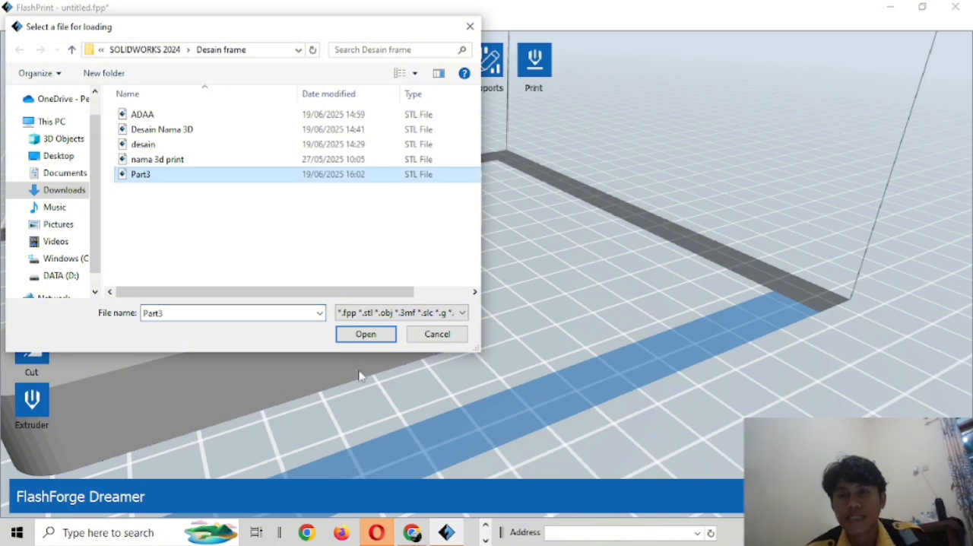
click(380, 335)
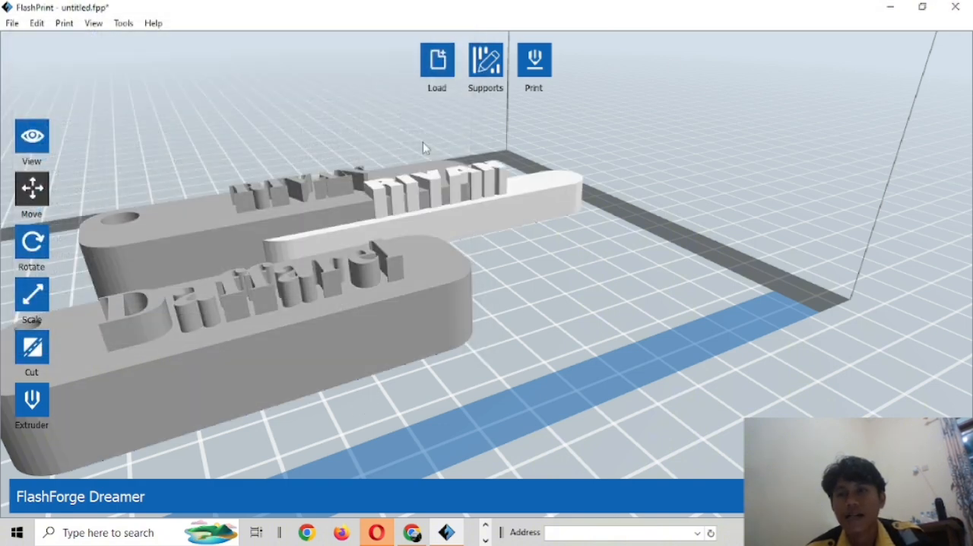
Move the larger bar behind the newly loaded model to about X -52.26 mm, Y 38.62 mm on the build platform.
click(45, 191)
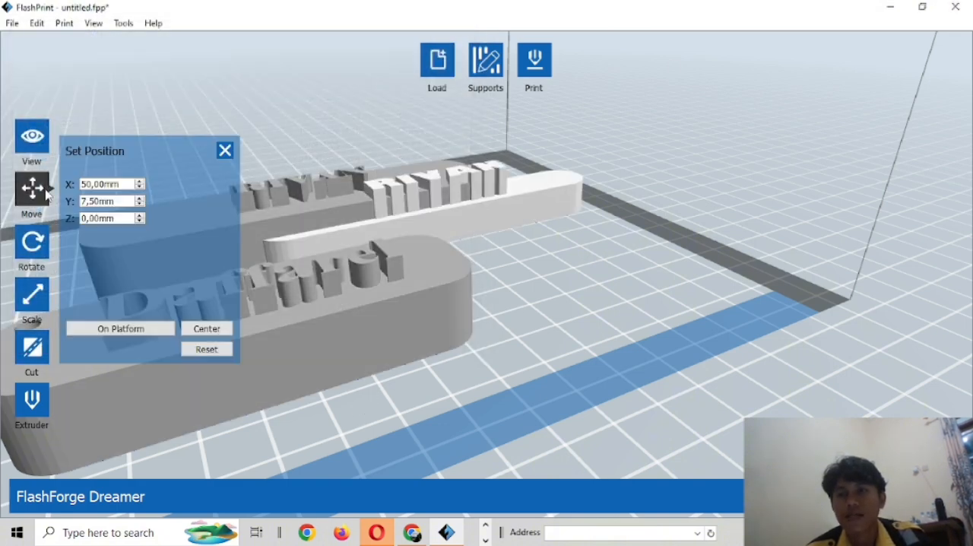
click(216, 76)
drag(445, 196, 222, 216)
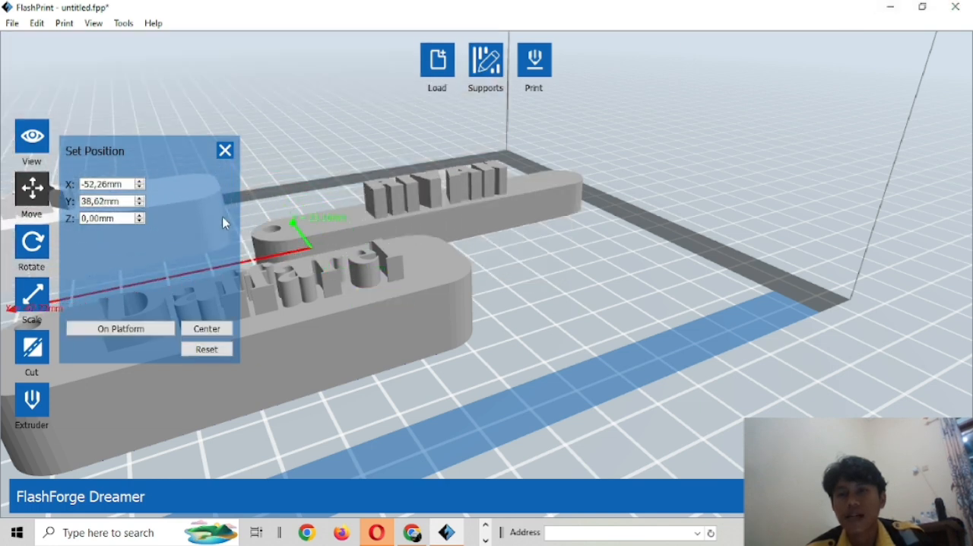
click(225, 149)
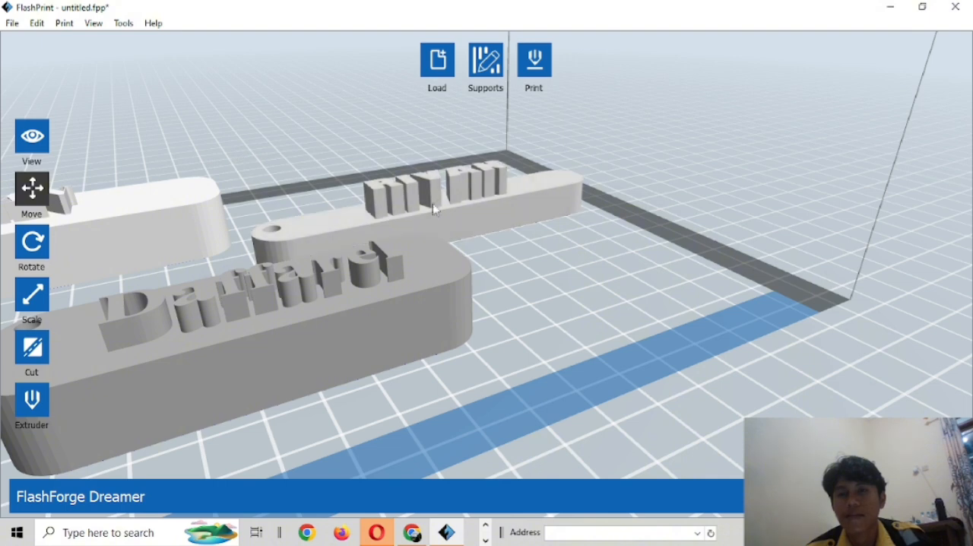
Rearrange the other two bars on the build platform, placing the newly loaded one in front and the larger one behind it, clear of each other.
drag(414, 193, 545, 284)
drag(413, 271, 490, 175)
click(526, 323)
drag(526, 323, 412, 299)
middle_drag(408, 272, 433, 281)
drag(440, 329, 408, 320)
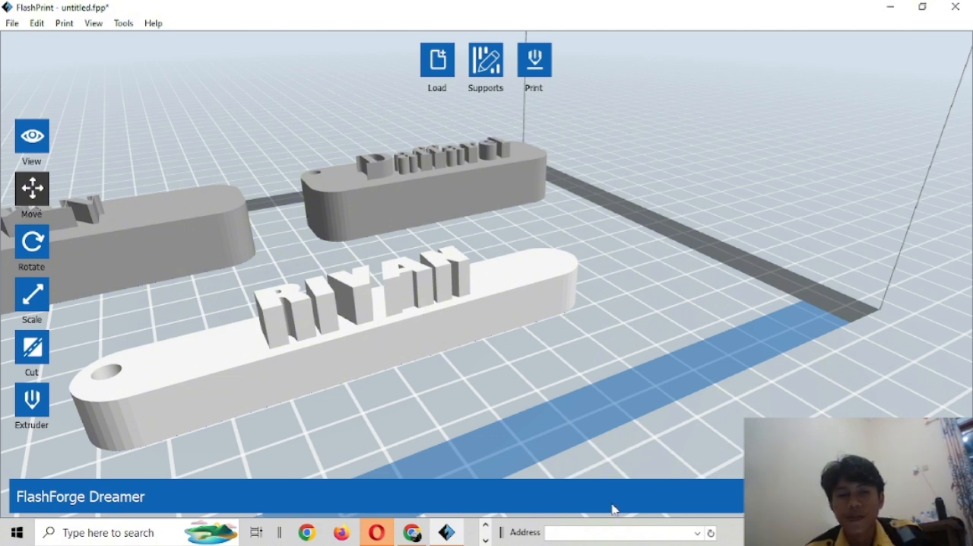
mouse_move(422, 538)
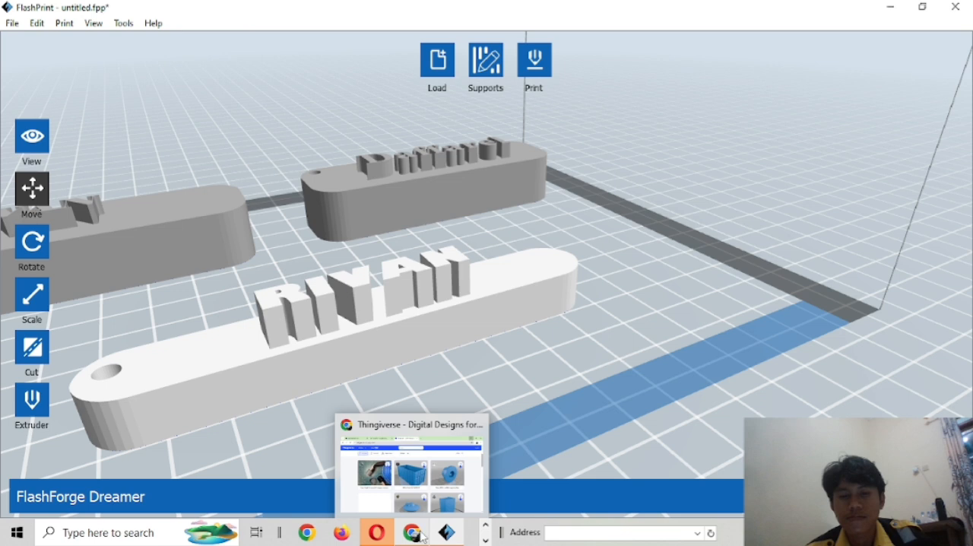
click(484, 539)
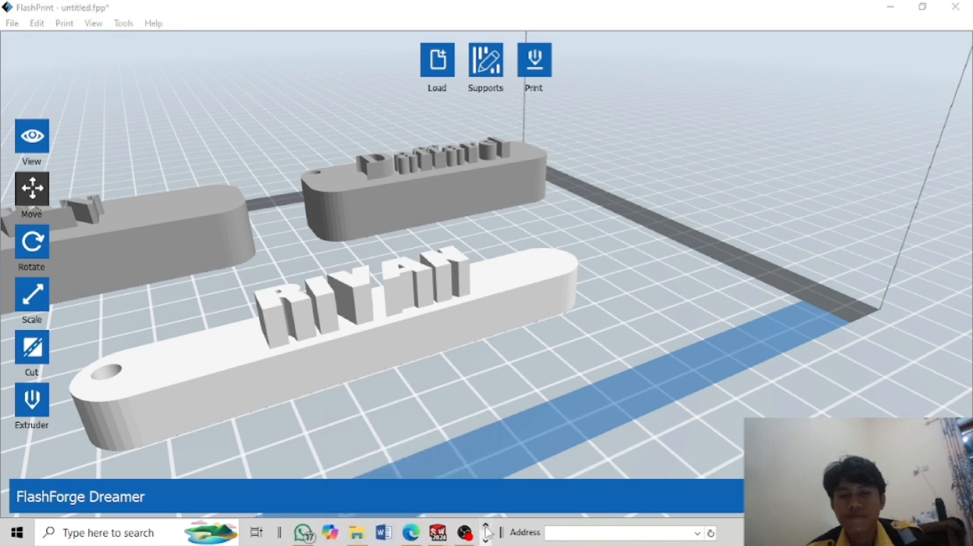
mouse_move(464, 532)
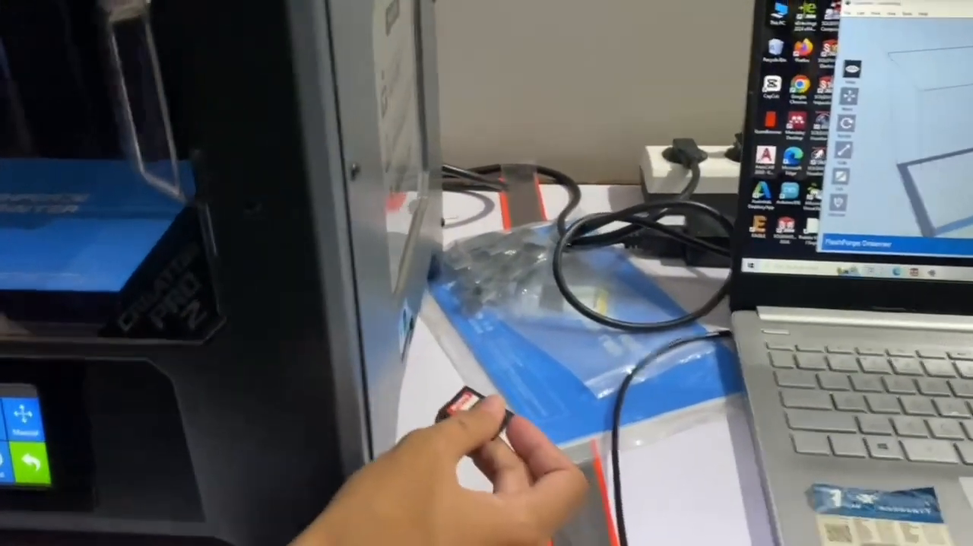
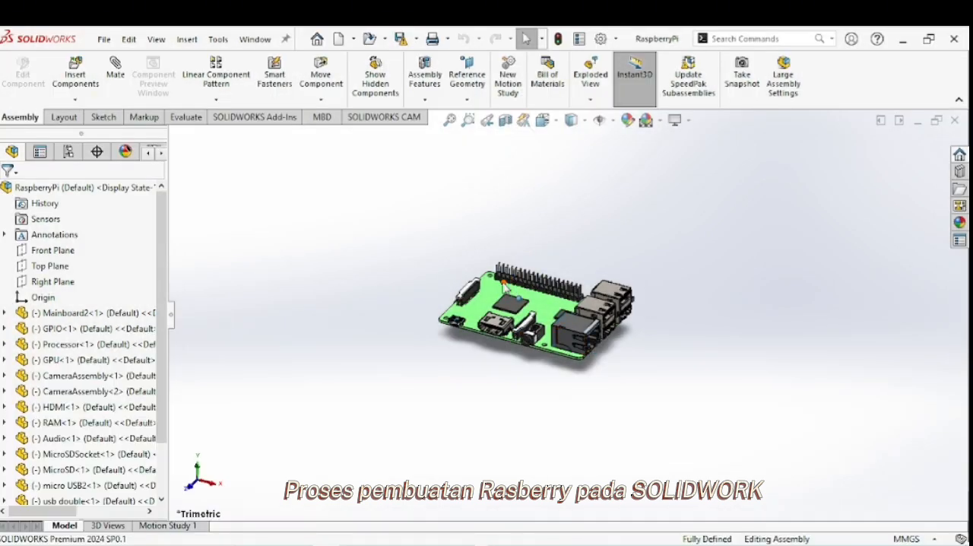
Insert a new part into the RaspberryPi assembly and start its sketch on the underside of the mainboard.
middle_drag(548, 344, 566, 298)
scroll(566, 304, down, 5)
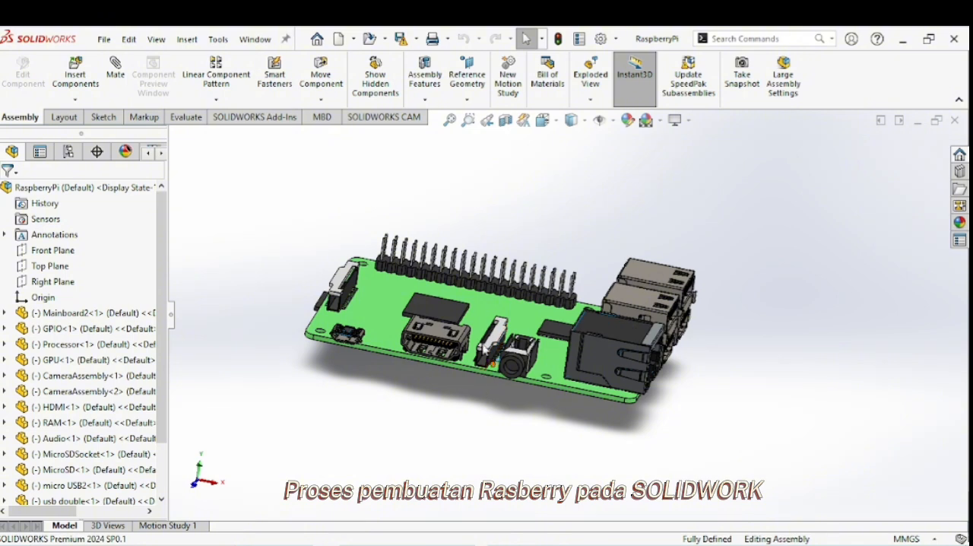
click(75, 100)
click(85, 134)
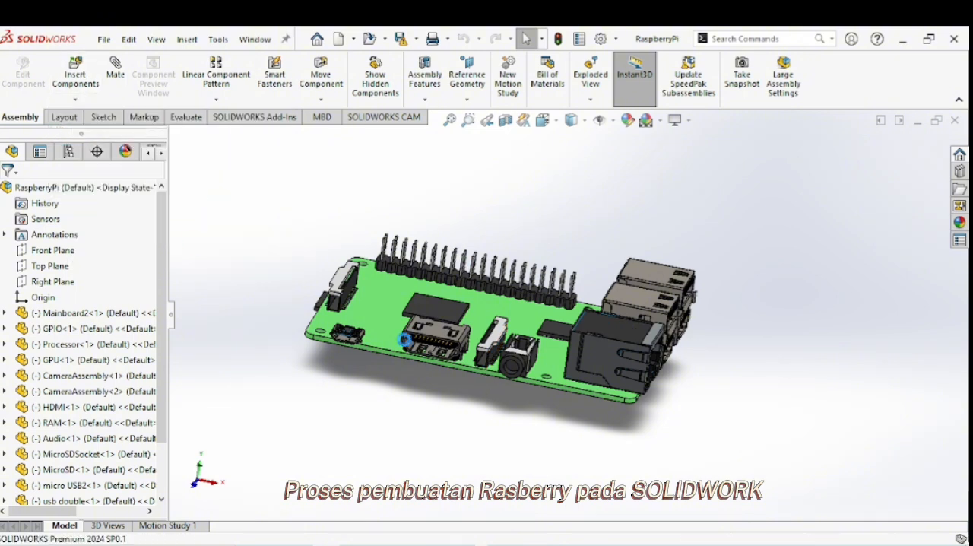
click(473, 329)
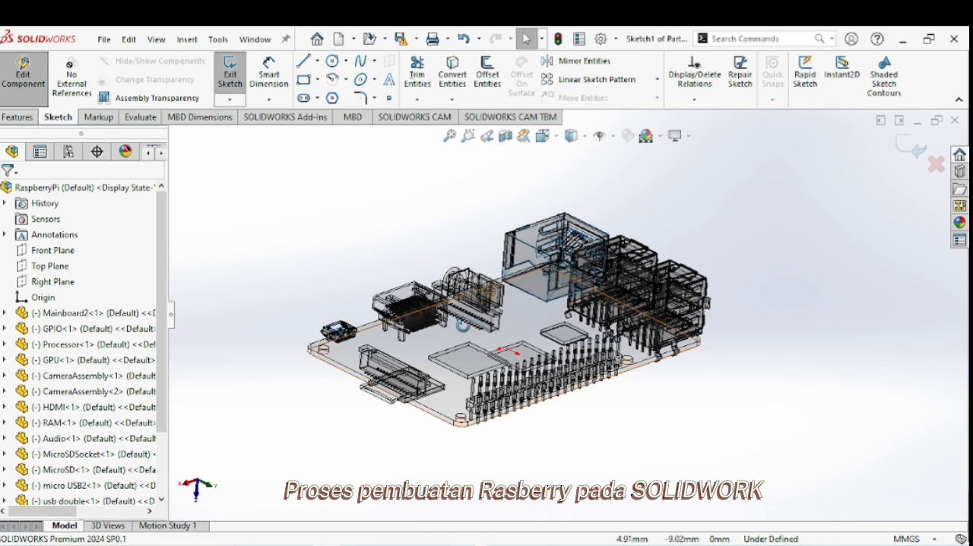
click(545, 136)
click(565, 172)
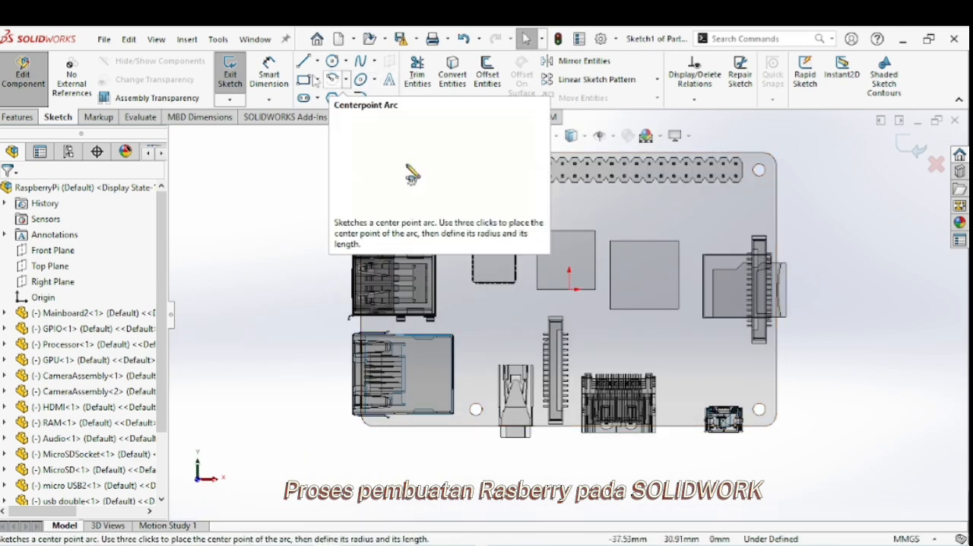
Convert the edges of the mainboard's four corner mounting holes into sketch circles.
click(445, 78)
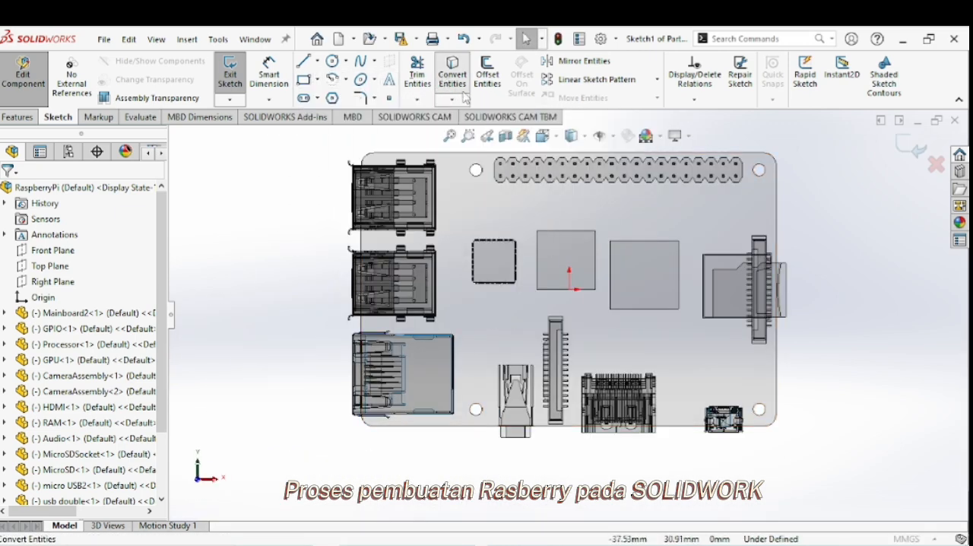
click(480, 177)
click(476, 409)
click(759, 409)
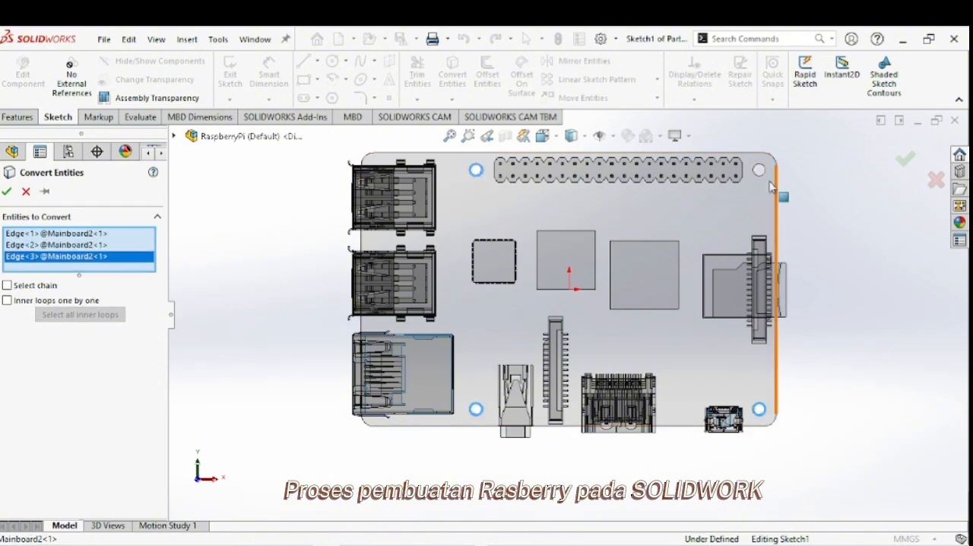
click(763, 174)
click(7, 192)
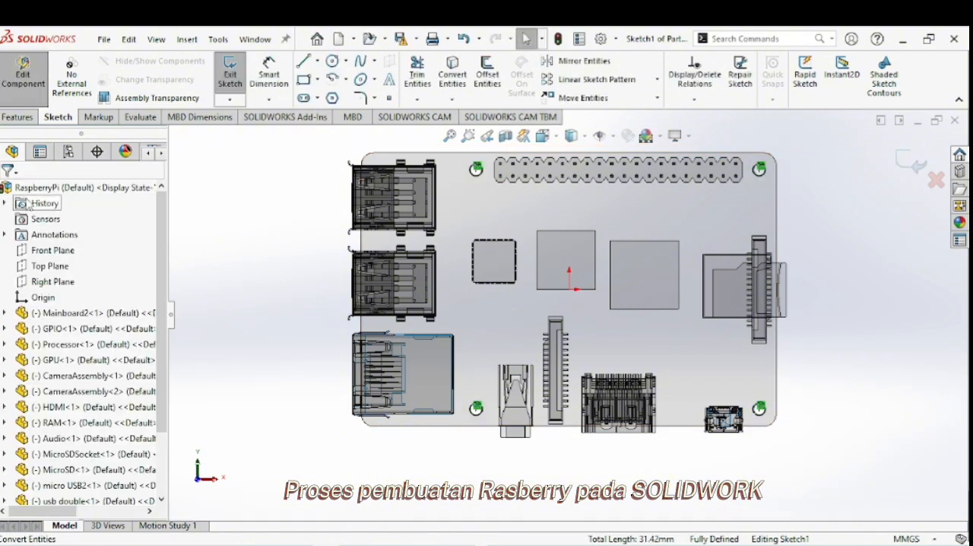
Offset the four mounting-hole circles outward by 1 mm.
click(487, 74)
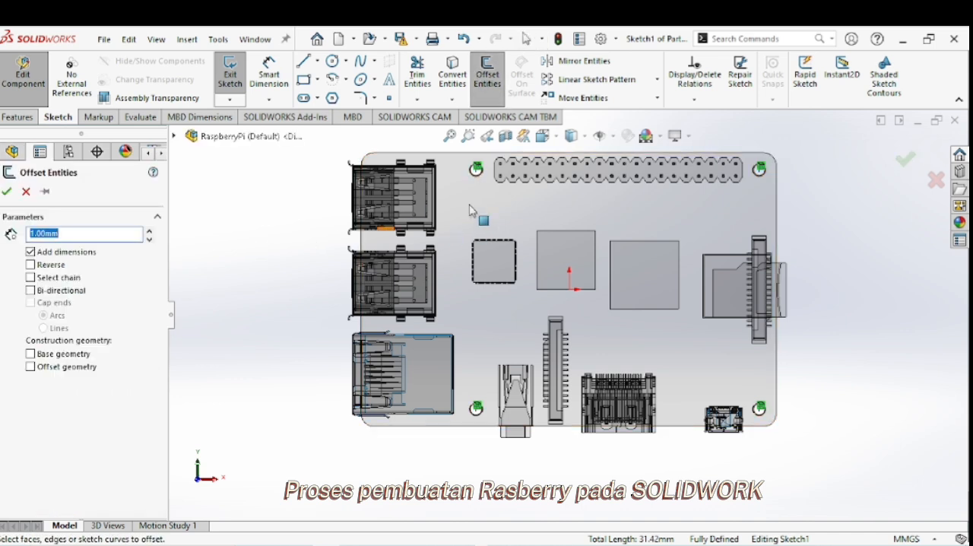
click(478, 170)
click(476, 409)
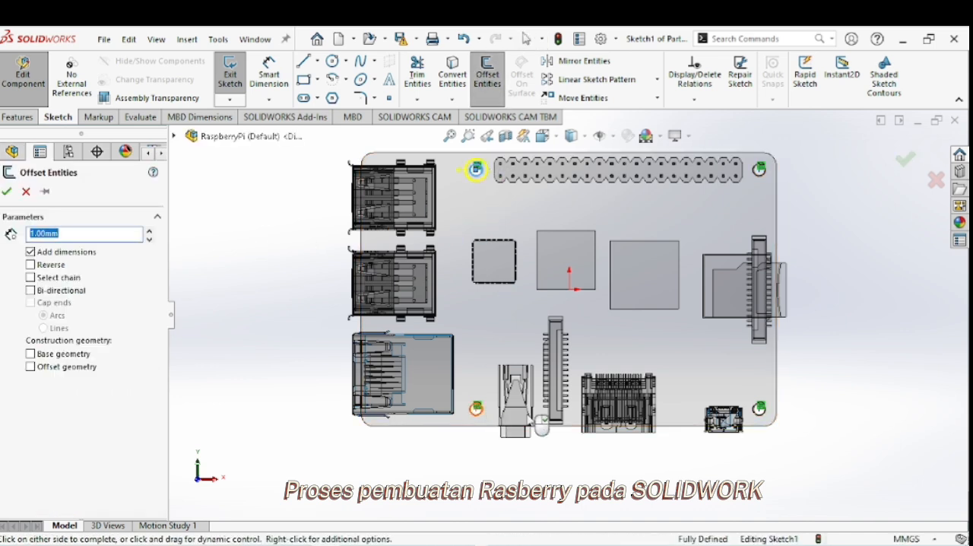
click(759, 409)
click(759, 169)
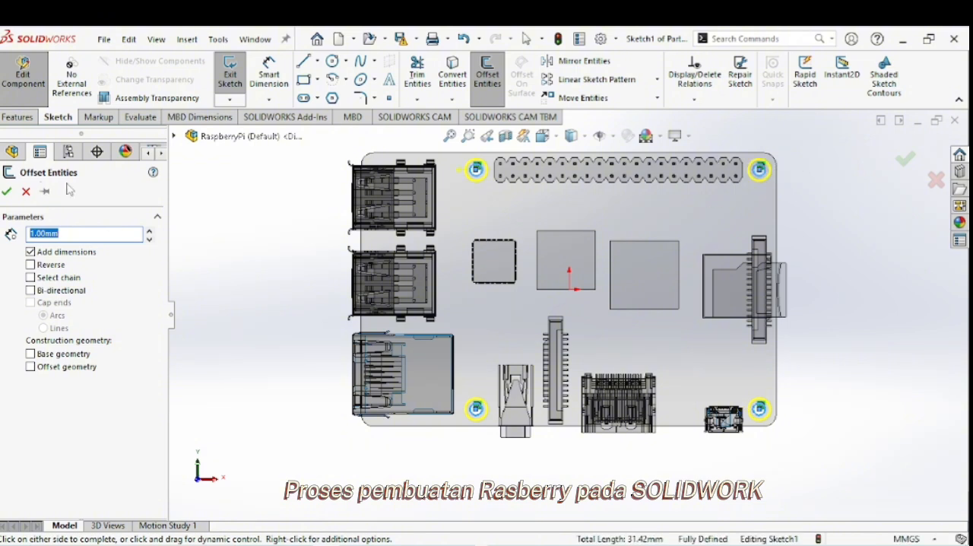
click(8, 191)
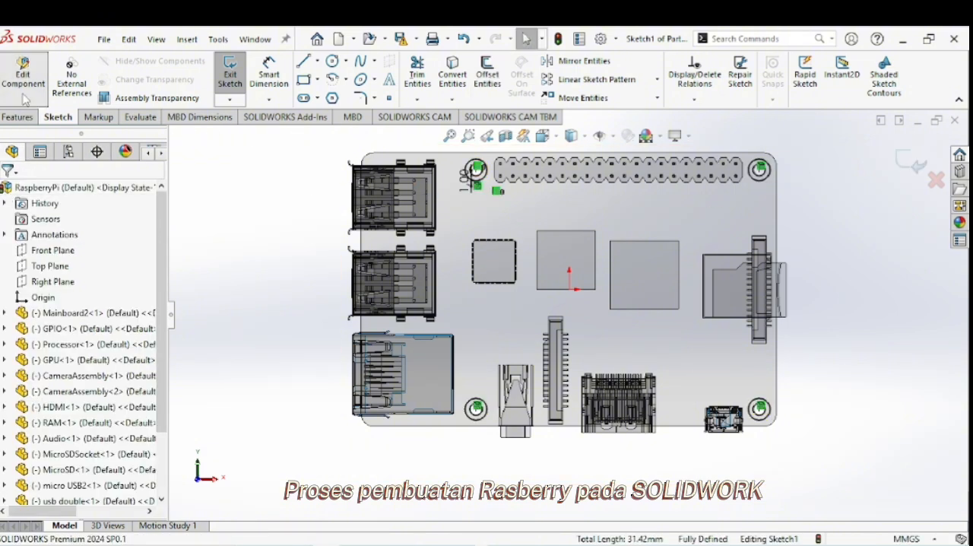
Extrude the four circular rings 10 mm downward from the mainboard as hollow standoffs.
click(17, 116)
click(235, 79)
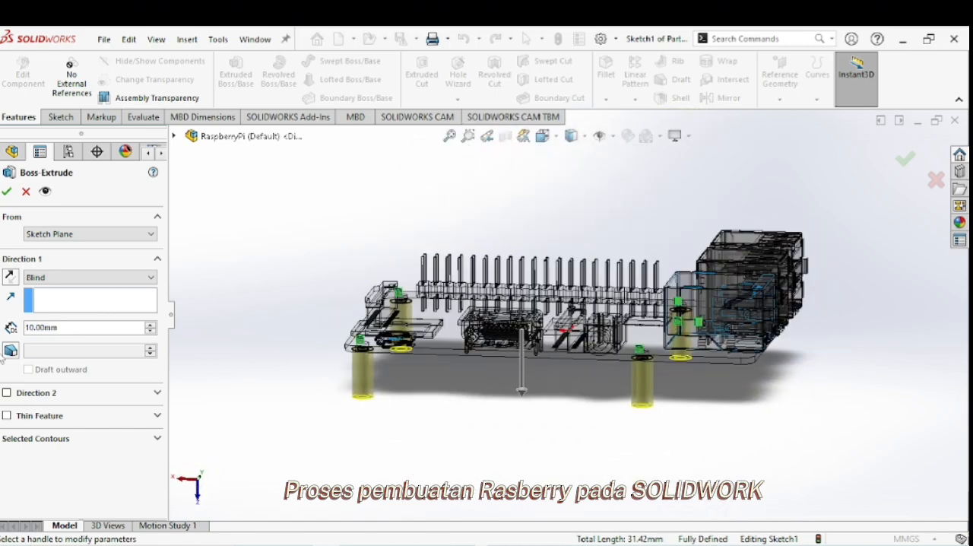
click(7, 193)
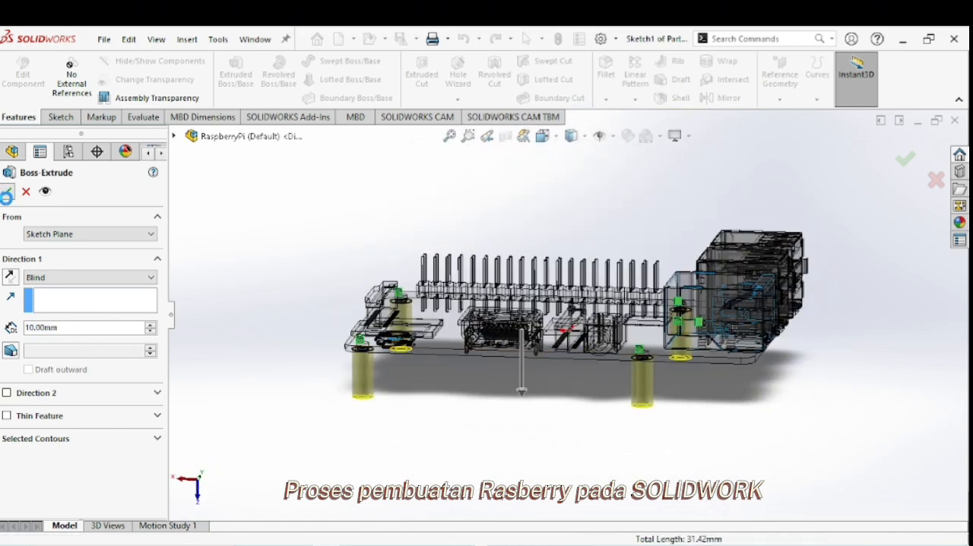
Start a sketch on the lower end face of a standoff and convert the bore edges of all four standoffs.
middle_drag(595, 333, 599, 367)
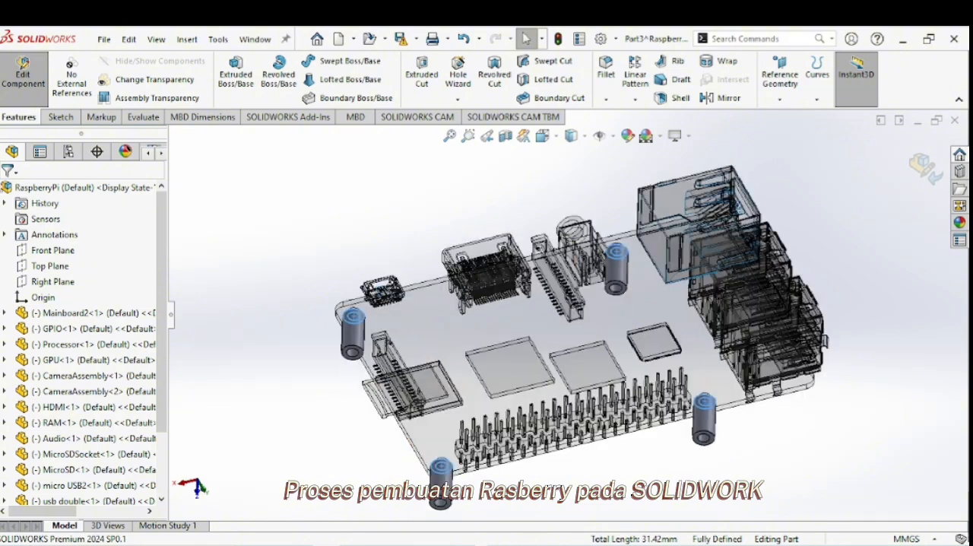
click(61, 117)
click(229, 69)
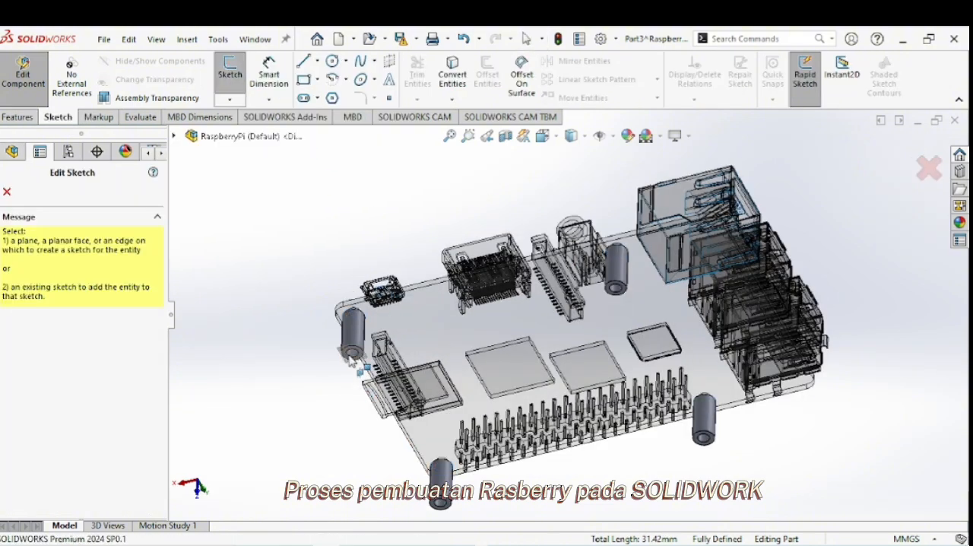
click(346, 354)
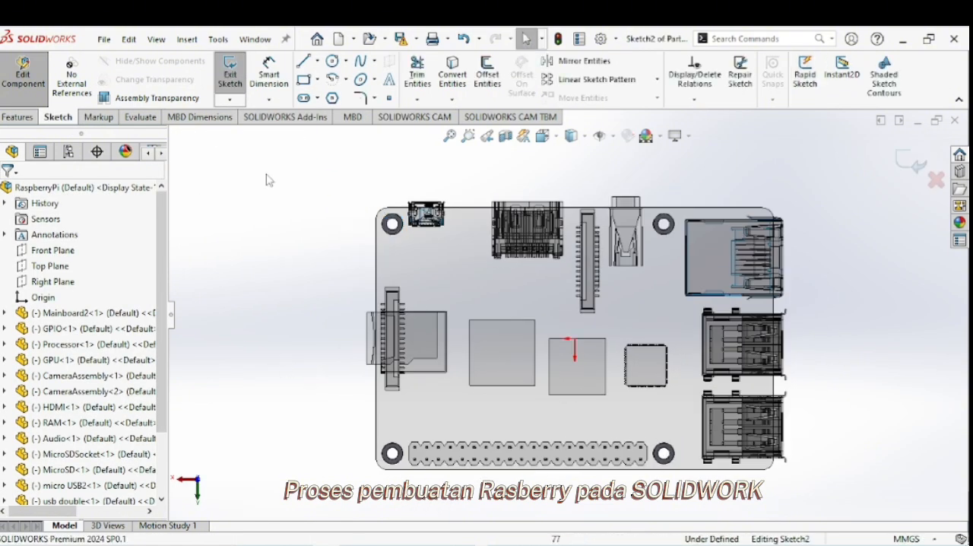
click(452, 73)
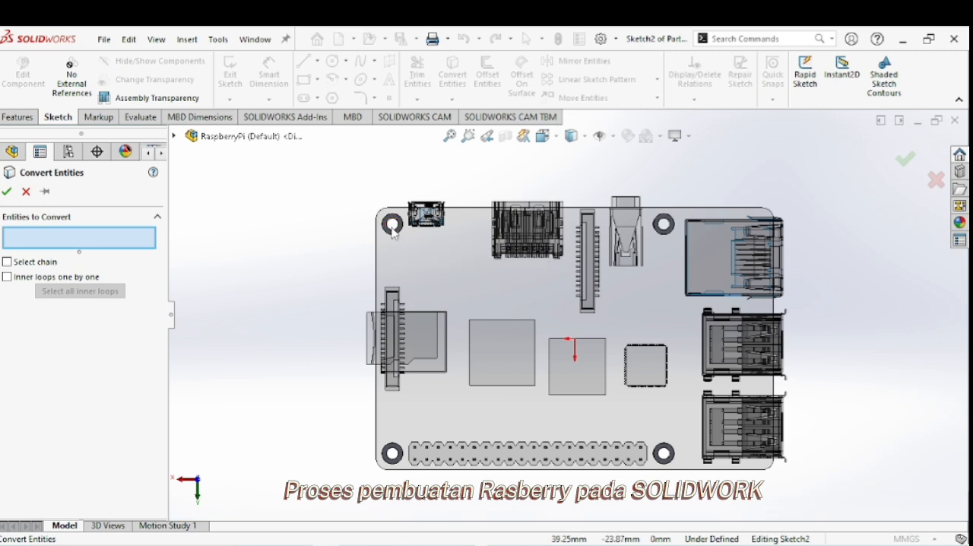
click(395, 231)
click(402, 456)
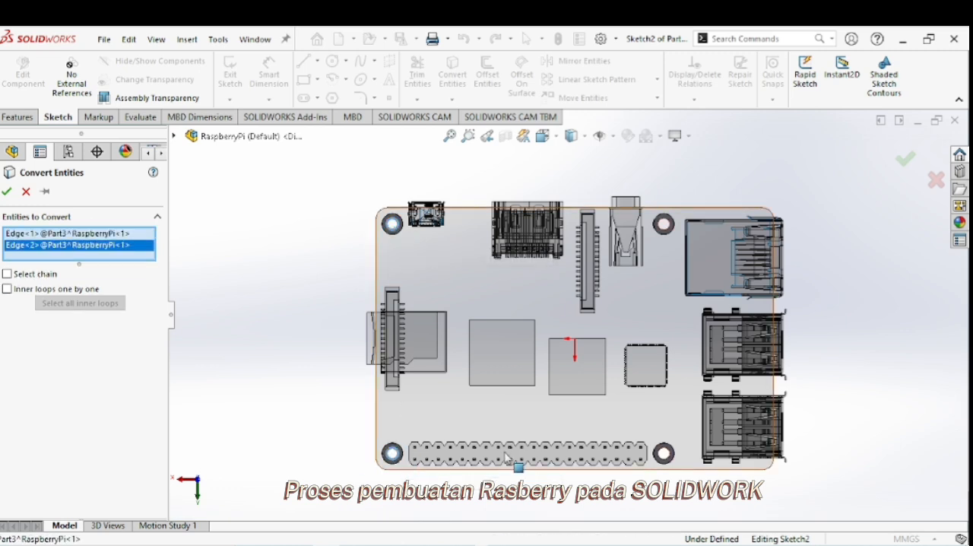
click(667, 456)
click(662, 232)
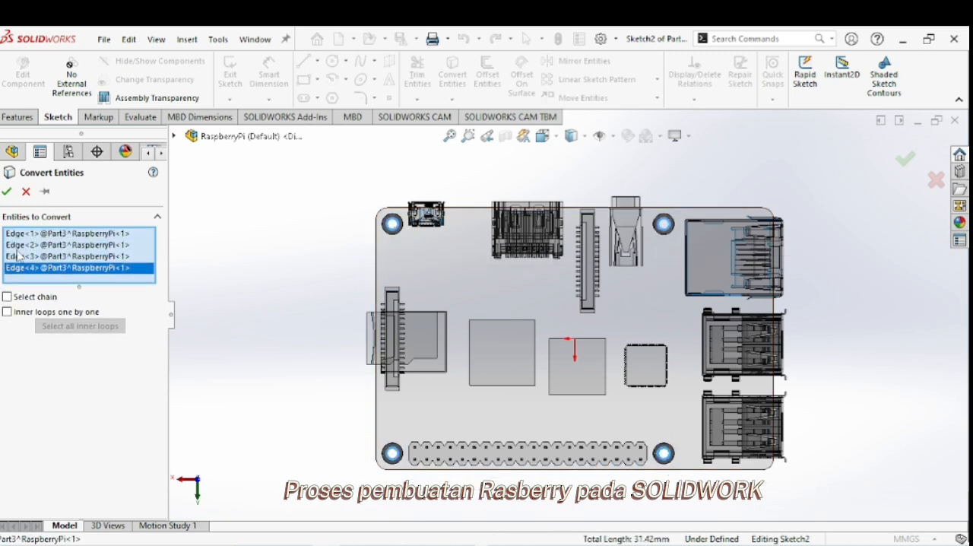
click(7, 191)
Convert the mainboard's full outer outline, its four straight sides and four rounded corners, into the same sketch.
click(441, 76)
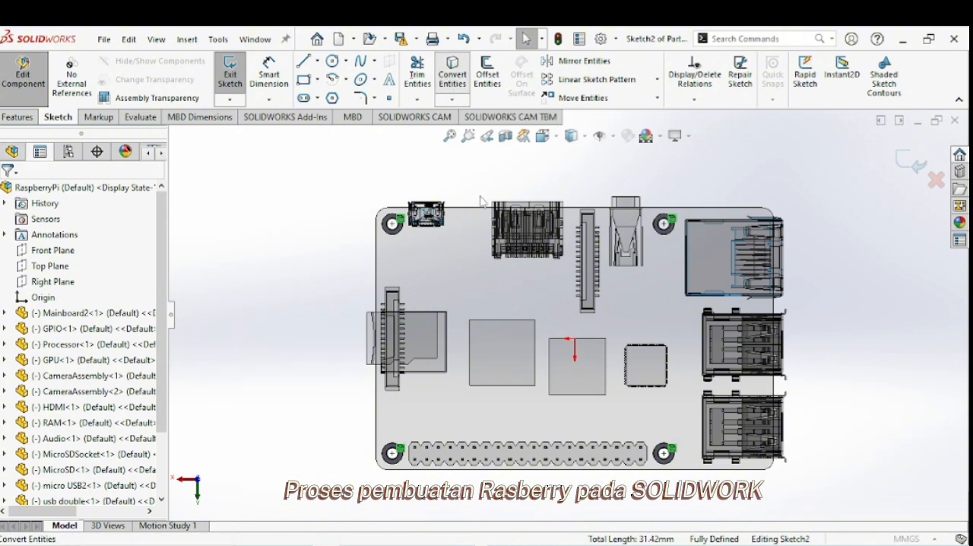
click(384, 213)
click(387, 218)
click(377, 237)
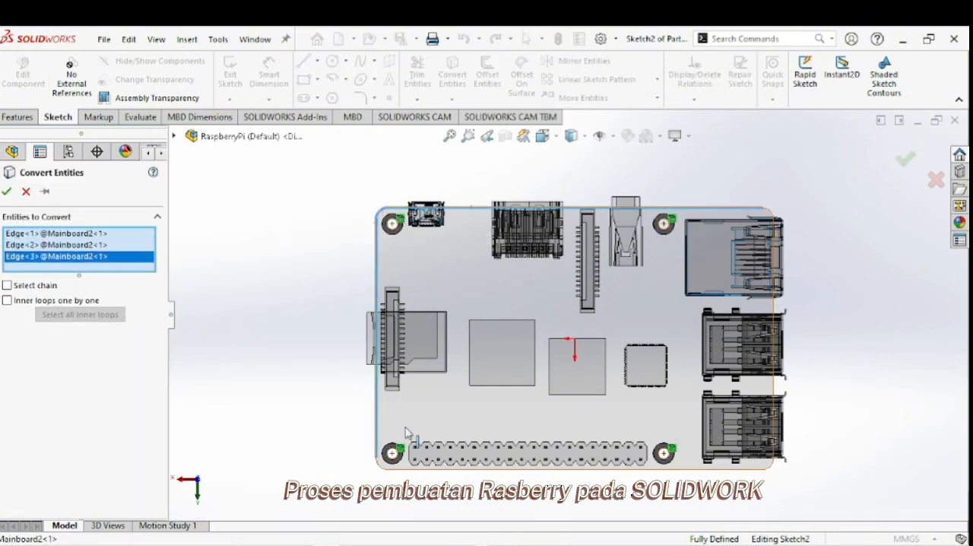
click(379, 464)
click(403, 469)
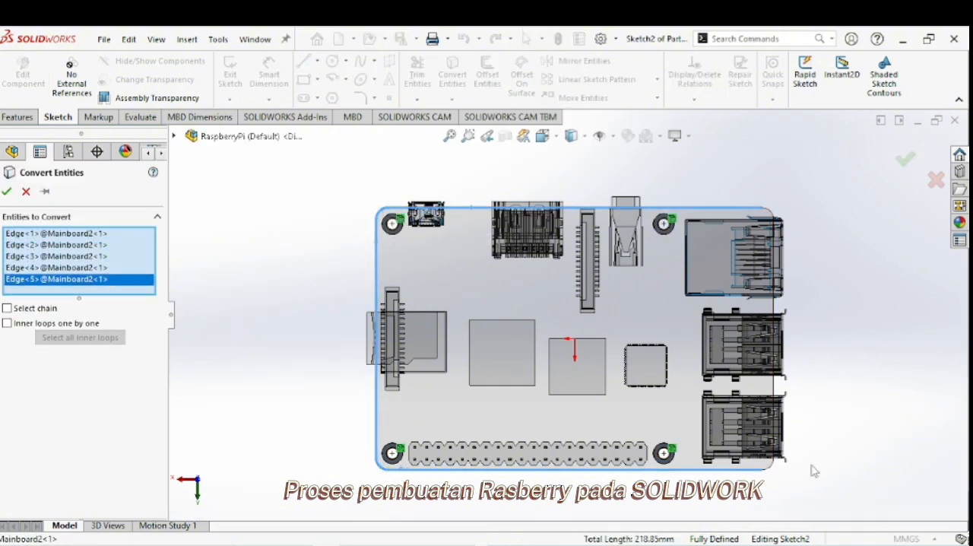
click(768, 471)
click(776, 390)
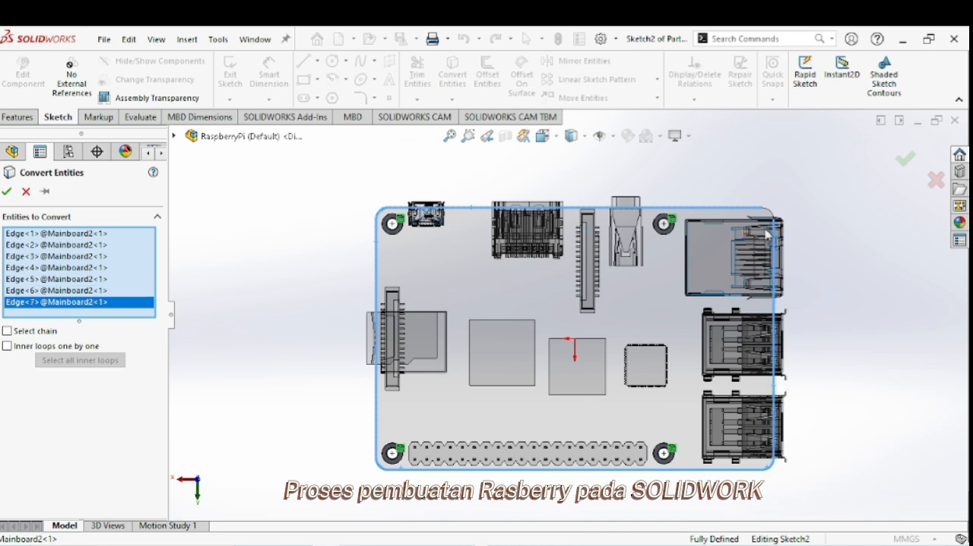
click(774, 217)
click(7, 192)
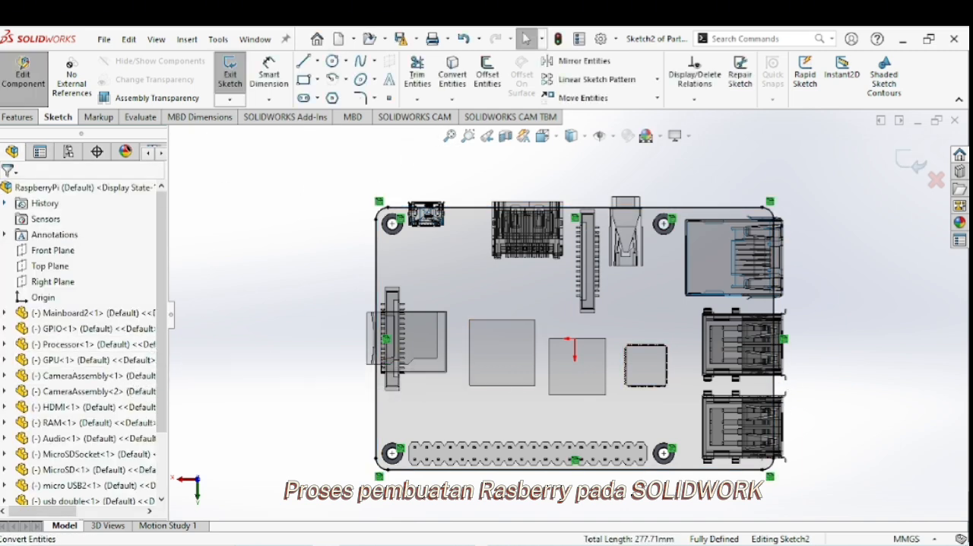
click(487, 74)
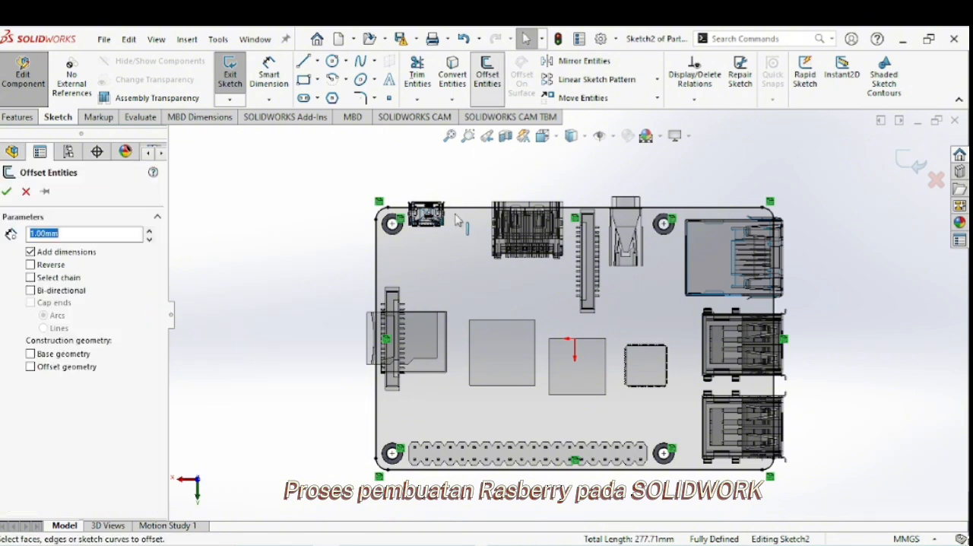
click(467, 208)
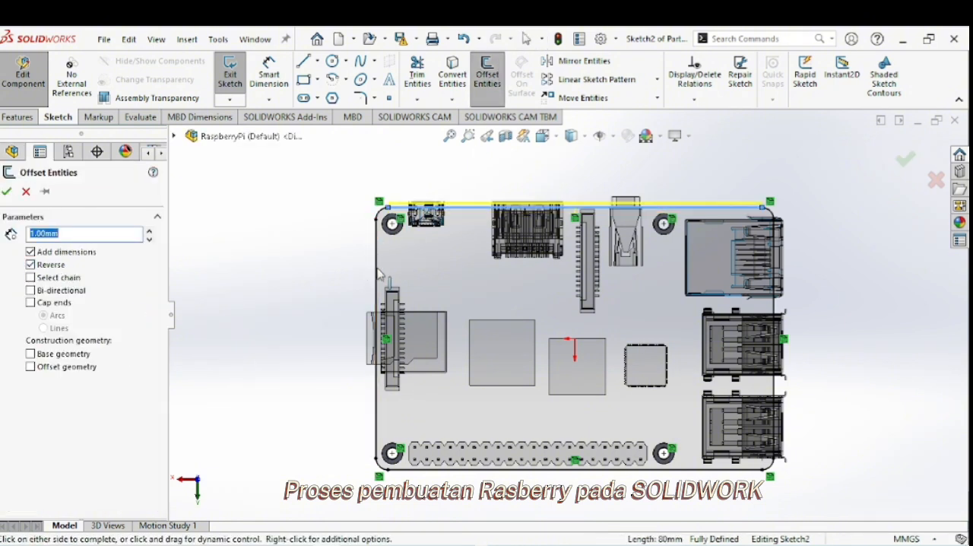
click(377, 228)
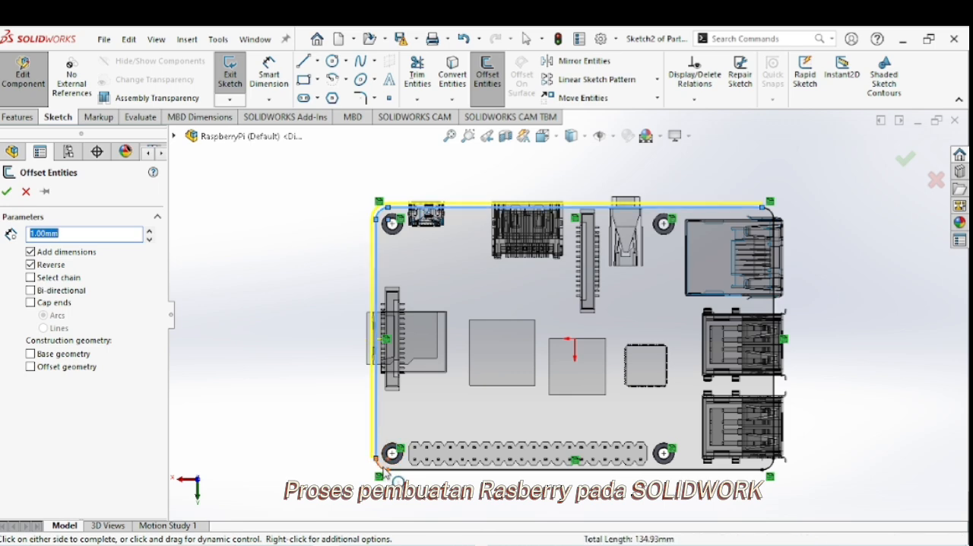
click(383, 467)
drag(413, 470, 415, 450)
click(584, 292)
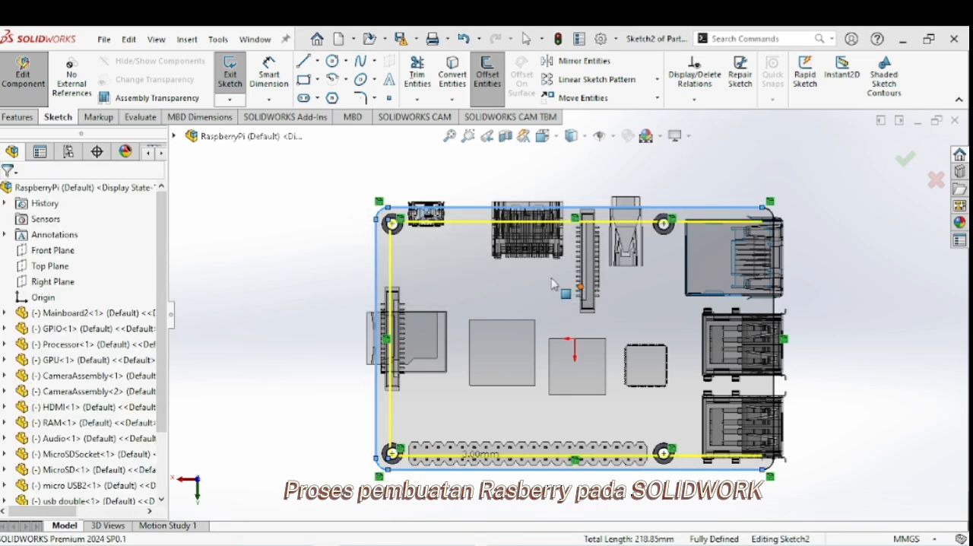
Offset the outer outline of the mainboard face 1.5 mm outward.
click(487, 73)
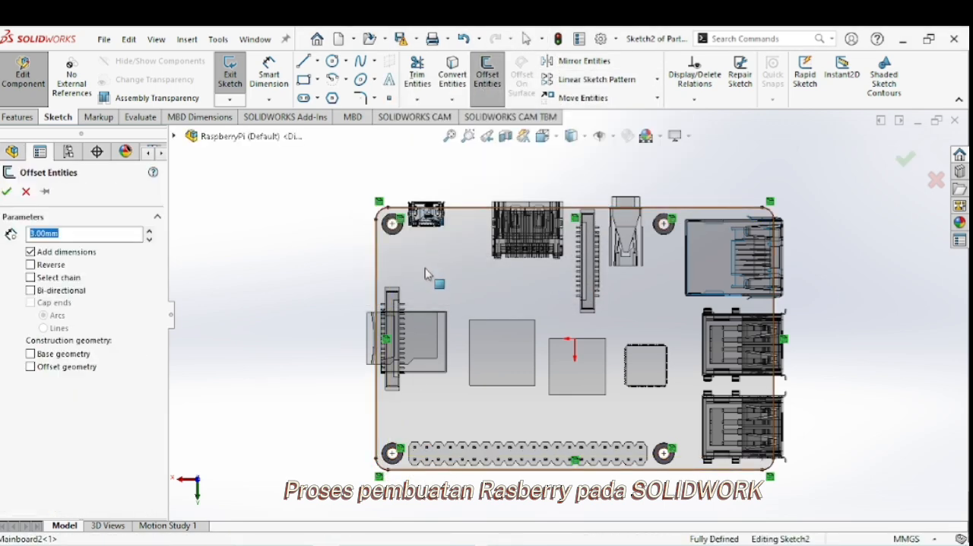
click(428, 276)
text(1.5)
key(Return)
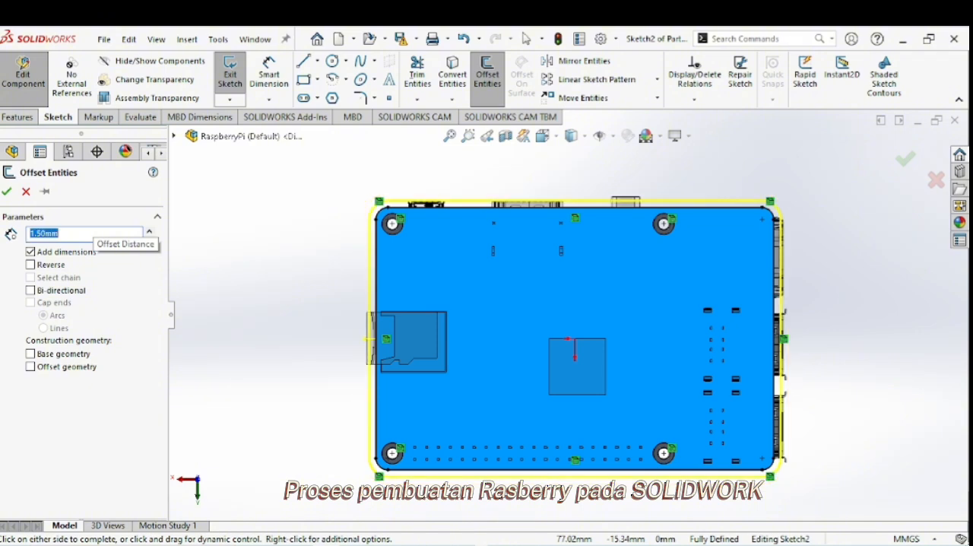
click(7, 193)
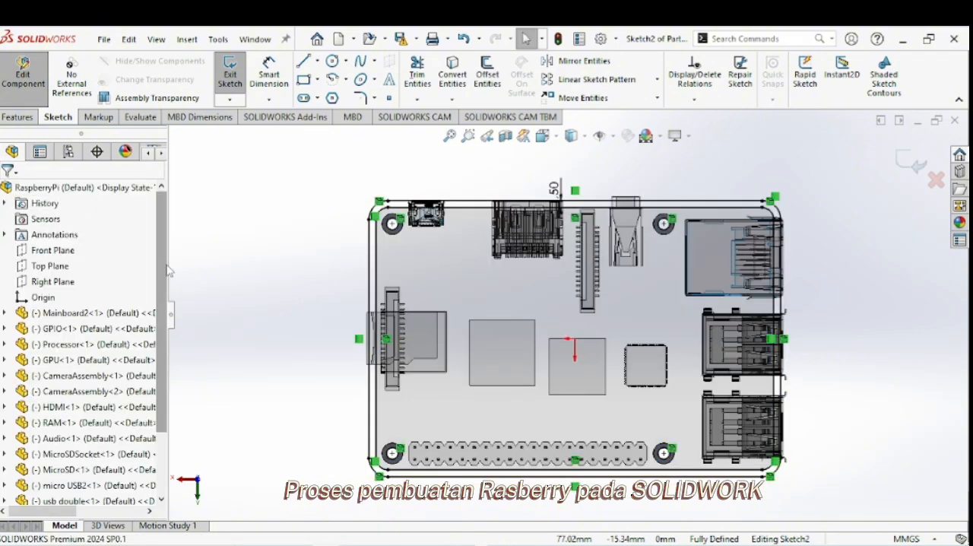
Start a boss extrusion from the base sketch, selecting the board-shaped region and the surrounding offset border as contours.
click(25, 118)
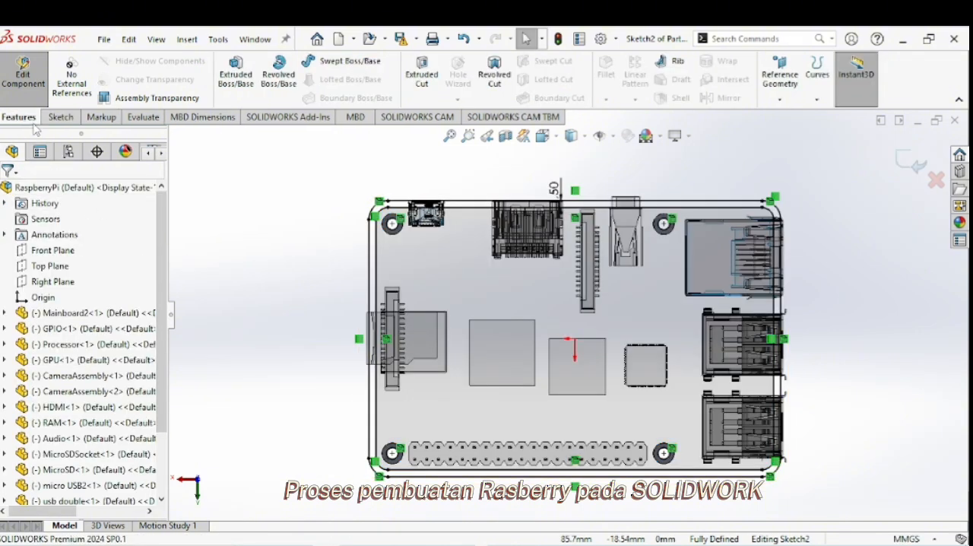
click(227, 74)
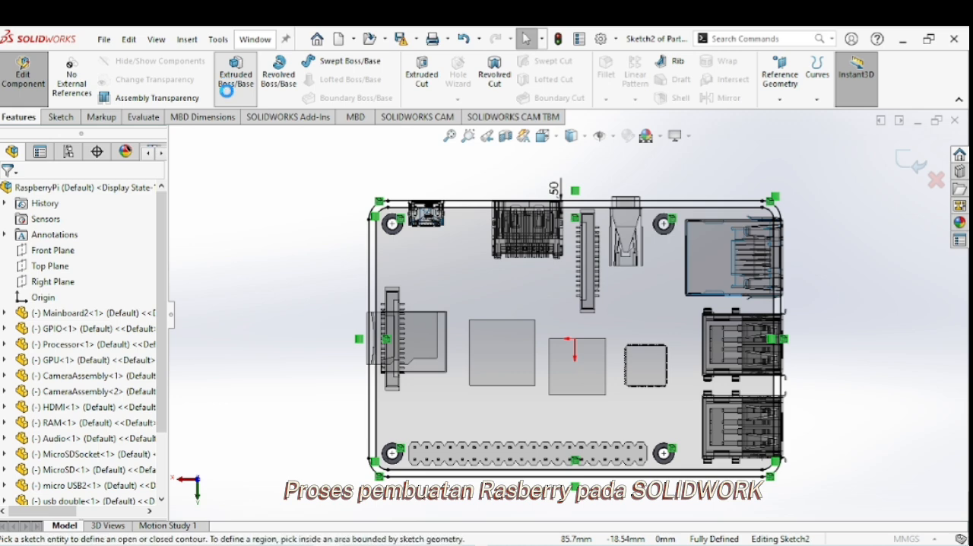
click(459, 281)
scroll(363, 245, down, 4)
click(404, 256)
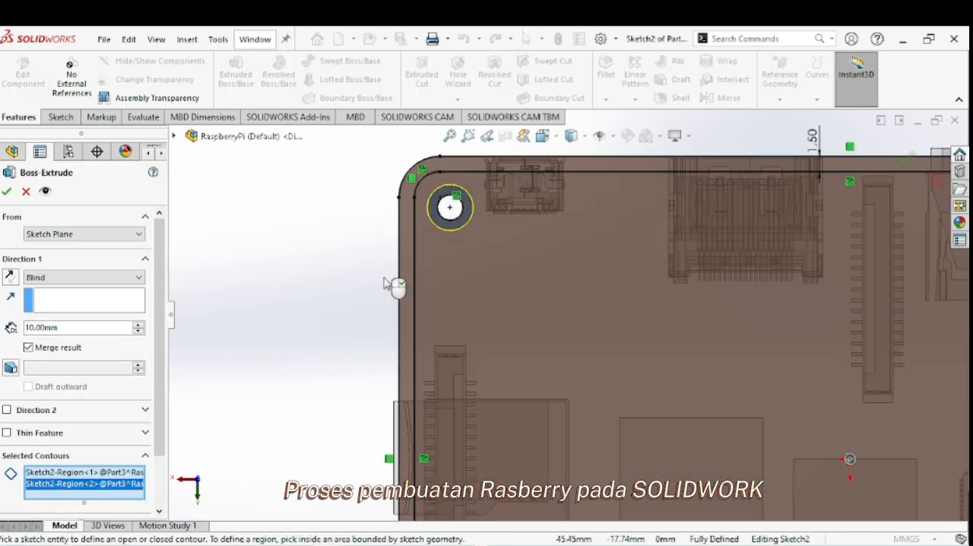
Reverse the extrusion toward the board and set its depth to 1.5 mm to create the base plate.
middle_drag(436, 266, 573, 298)
scroll(573, 299, up, 3)
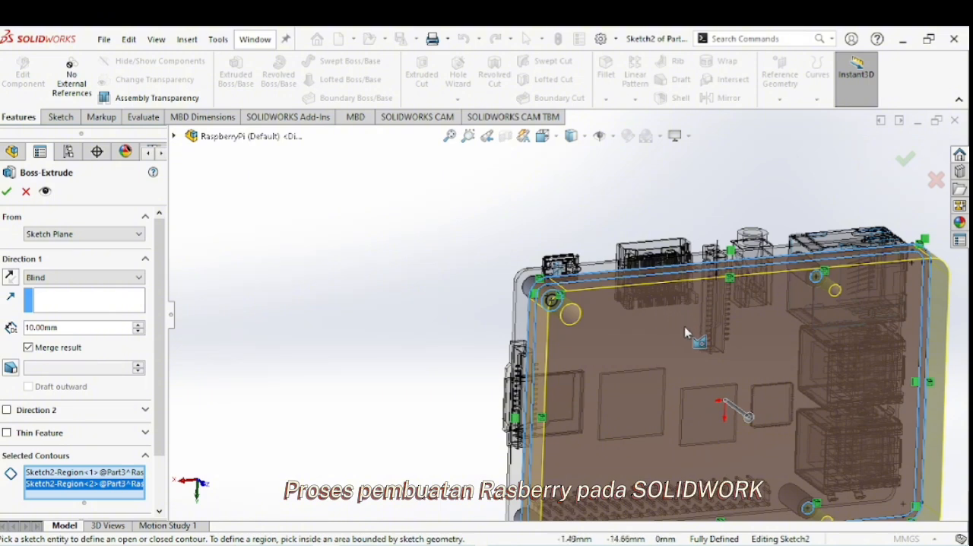
middle_drag(685, 332, 638, 397)
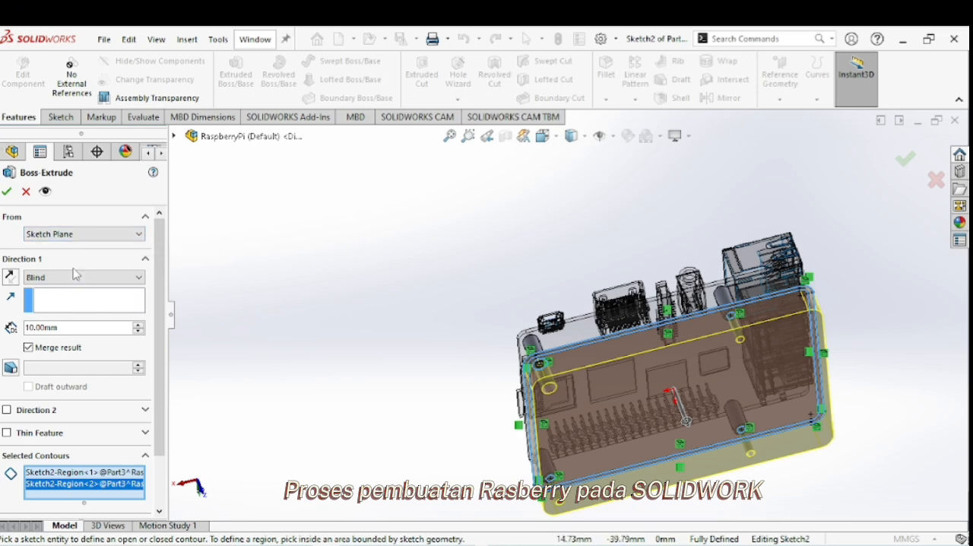
middle_drag(643, 386, 708, 179)
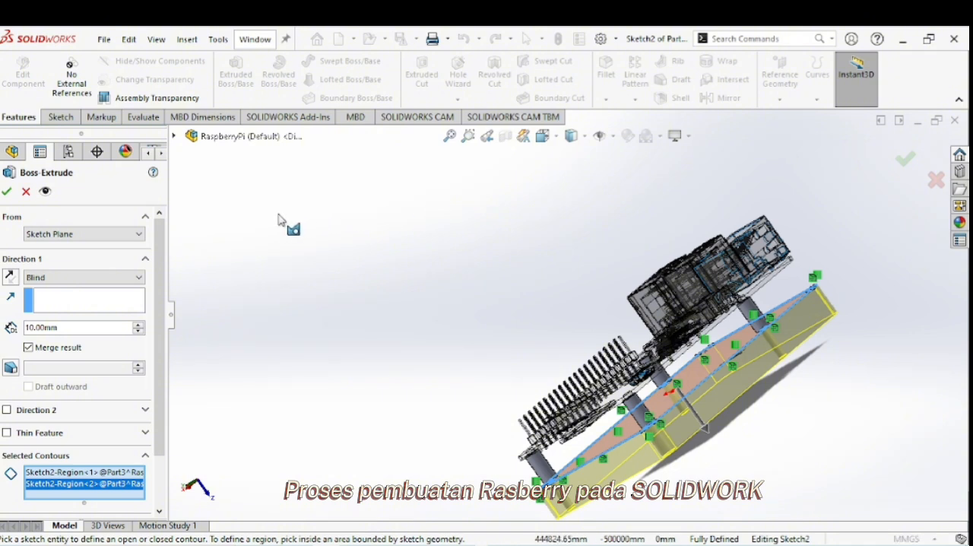
click(12, 278)
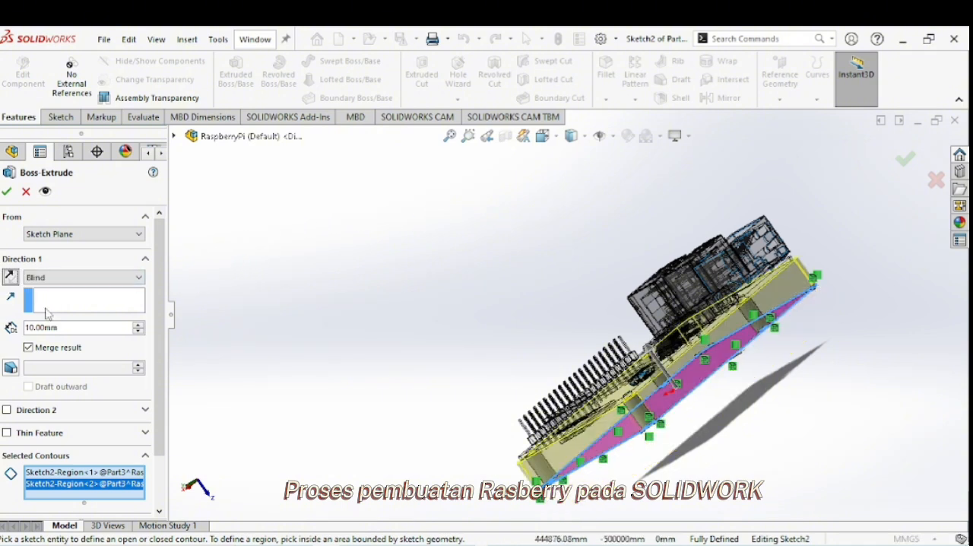
text(1.5)
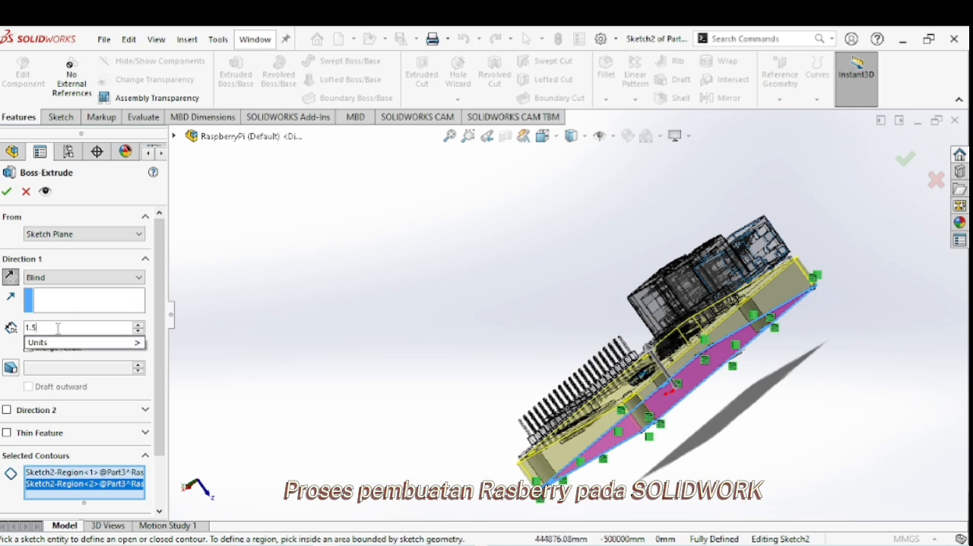
key(Return)
click(5, 193)
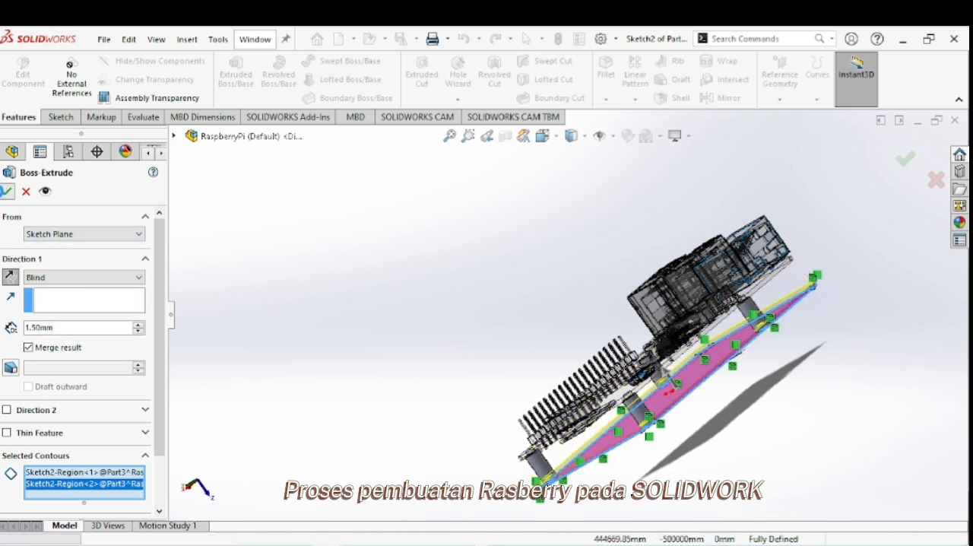
Start a sketch on the underside of the base plate and convert the plate's outer outline into it.
middle_drag(678, 402, 608, 282)
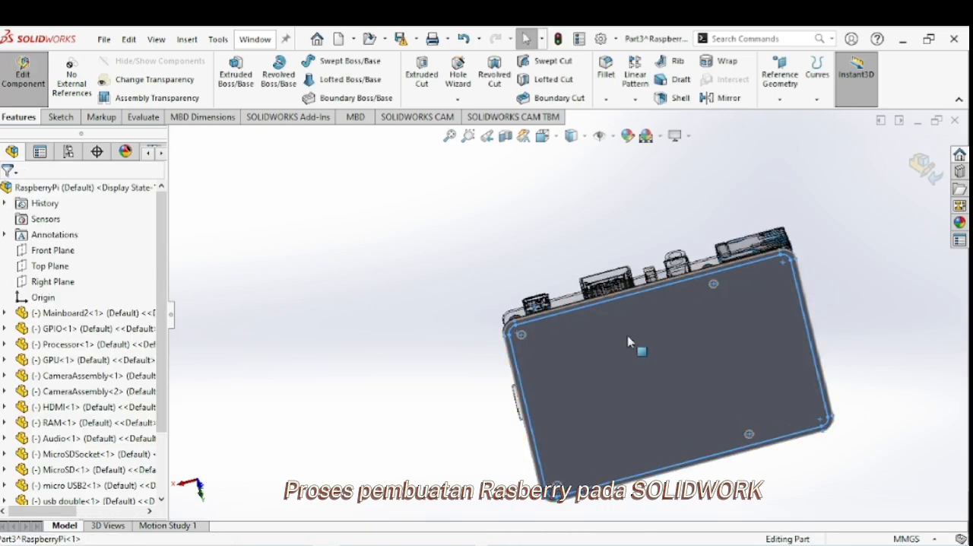
right_click(628, 335)
click(662, 87)
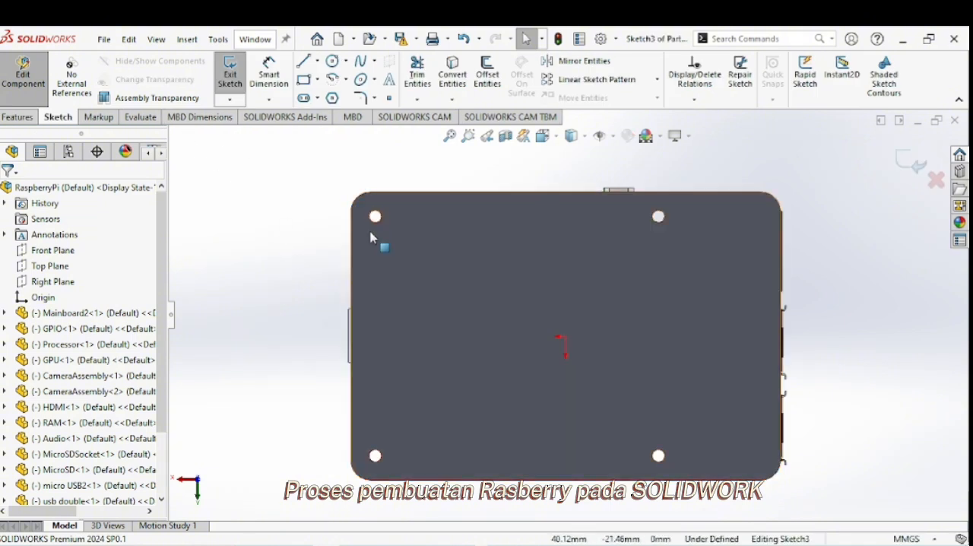
click(453, 99)
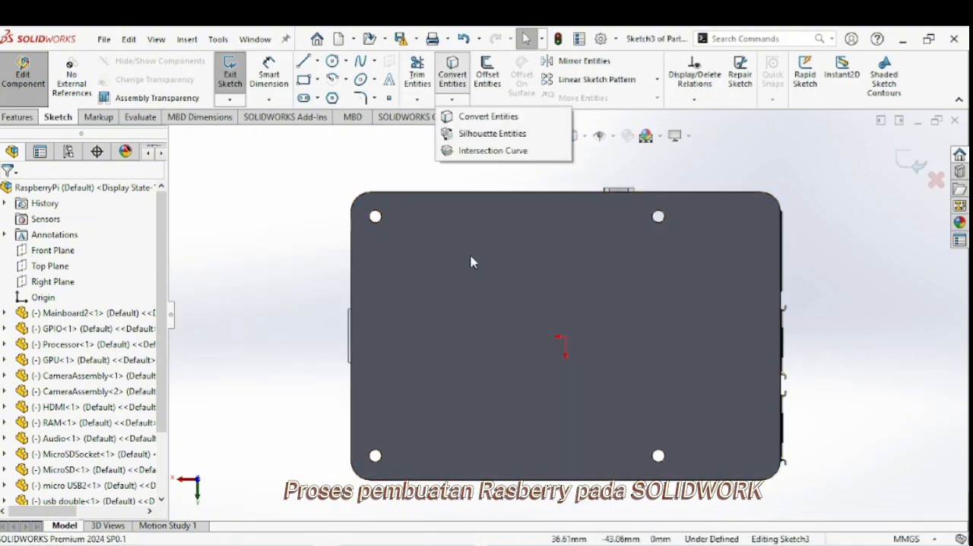
click(471, 257)
click(452, 76)
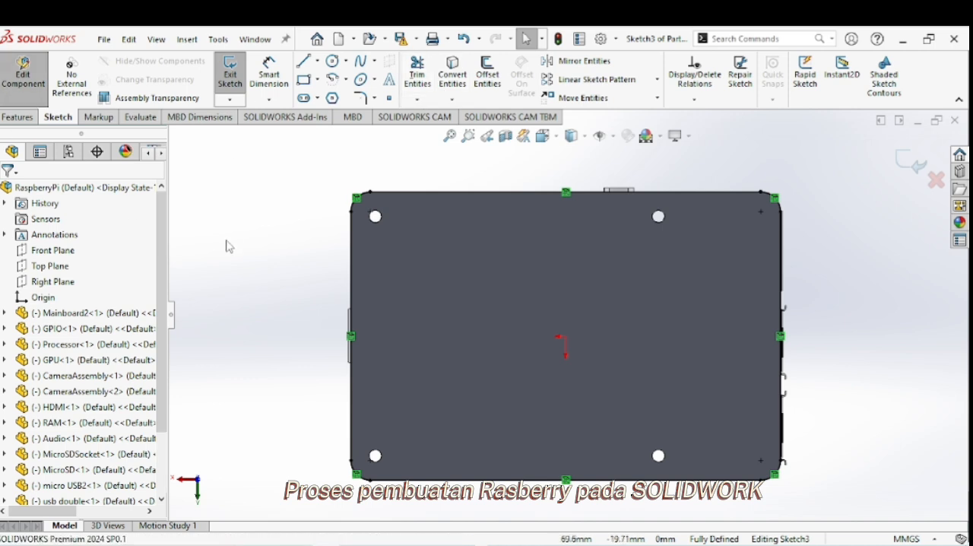
Offset the base plate's outline 1.5 mm outward.
click(487, 76)
click(423, 278)
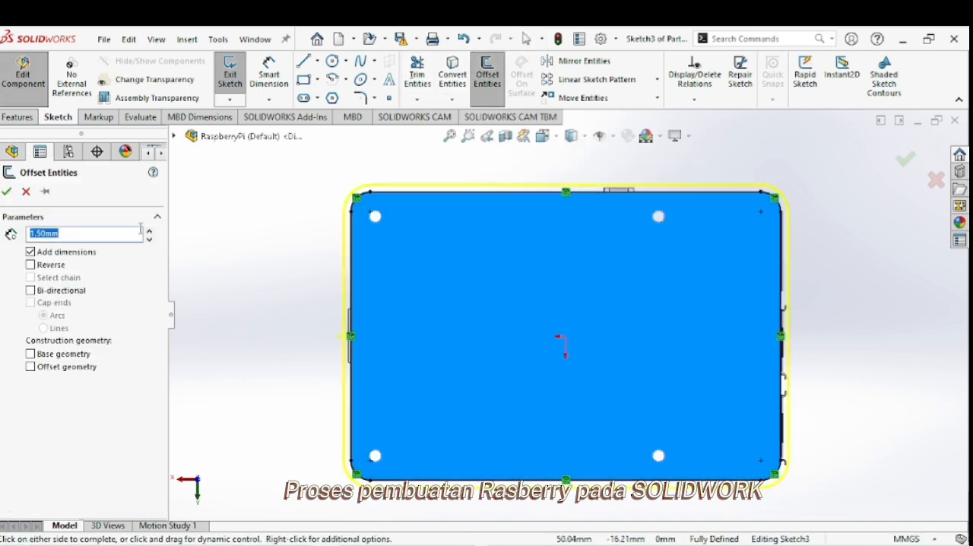
click(10, 192)
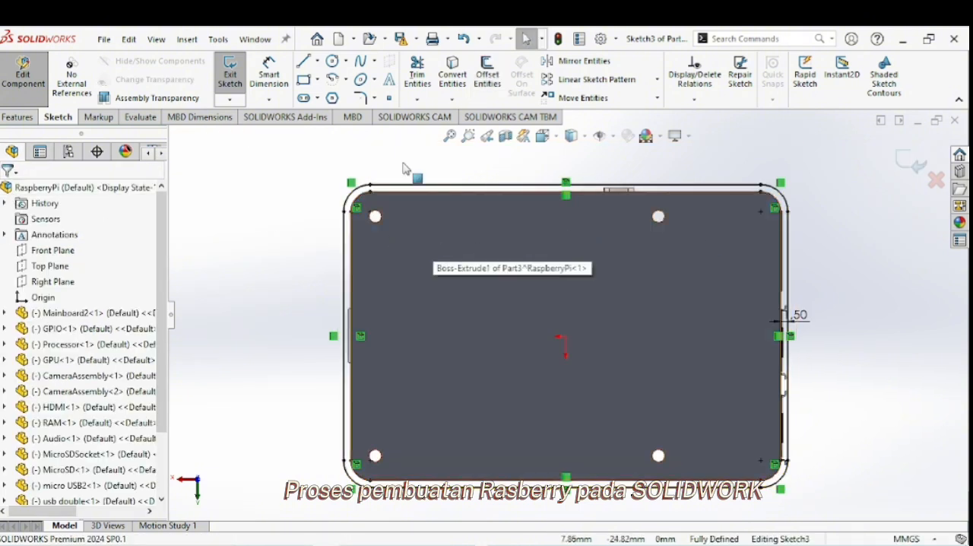
Start a boss extrusion of the ring between the plate outline and its offset.
click(17, 117)
click(225, 74)
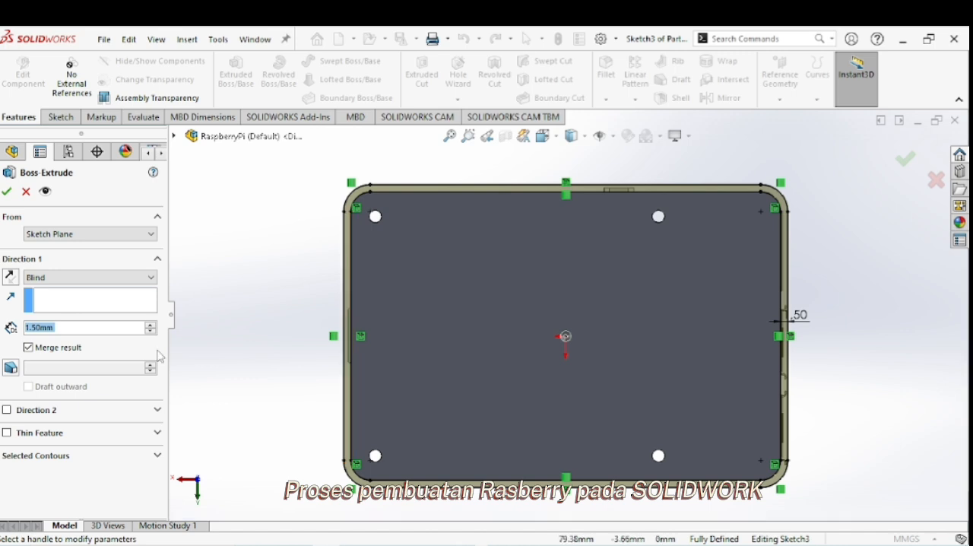
click(123, 463)
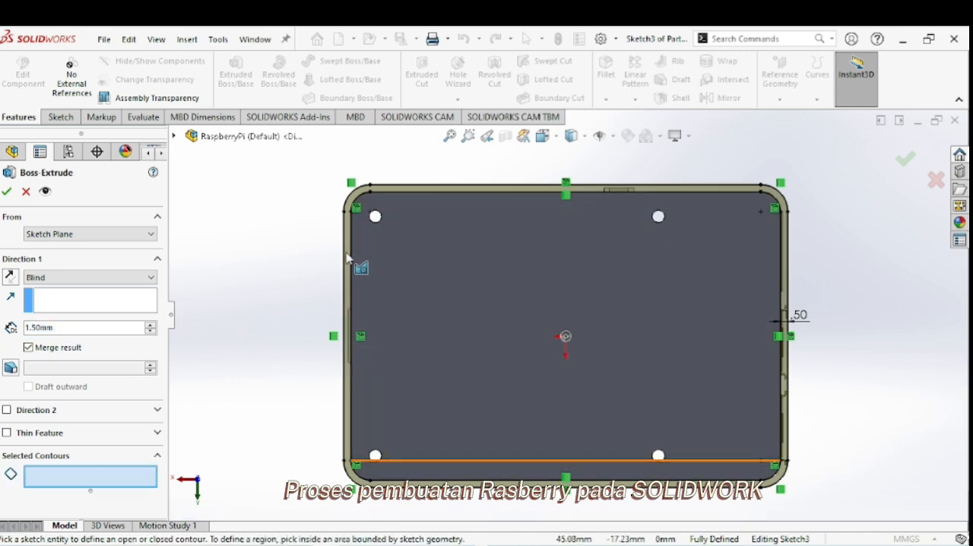
click(348, 258)
right_click(76, 472)
click(113, 476)
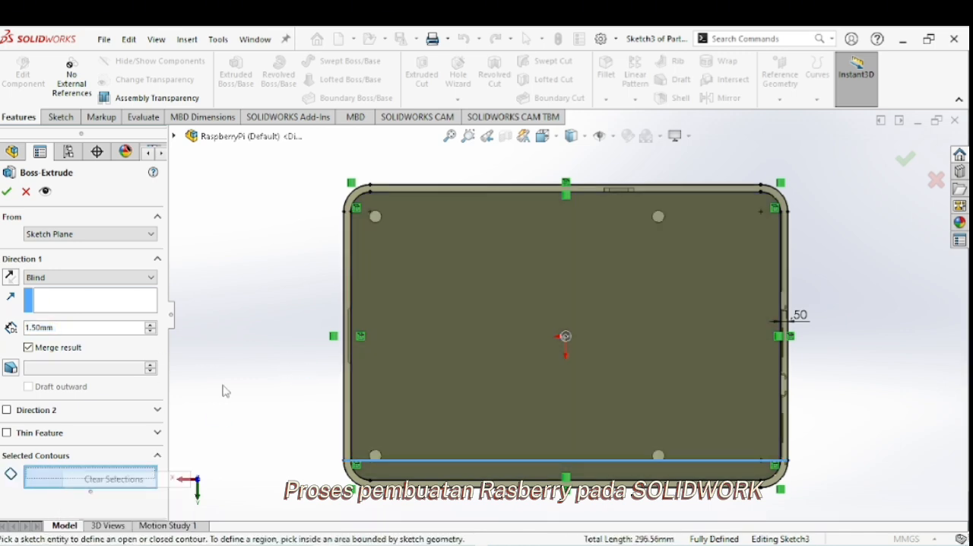
middle_drag(515, 285, 519, 309)
scroll(435, 299, down, 6)
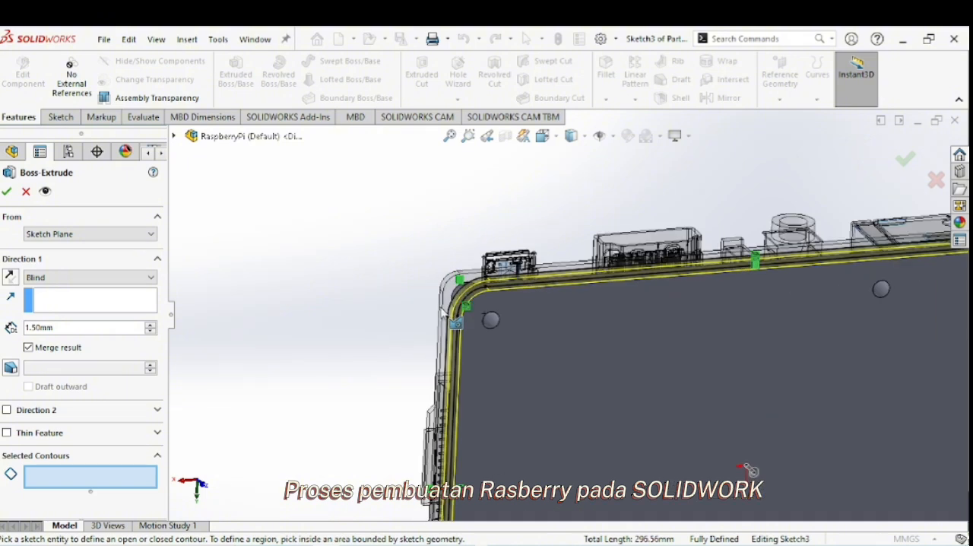
click(503, 300)
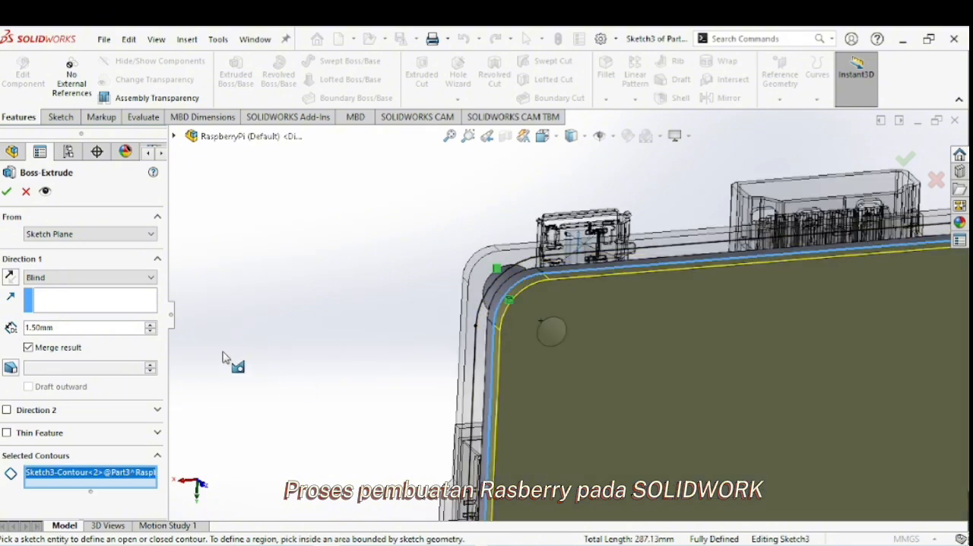
right_click(140, 480)
click(174, 428)
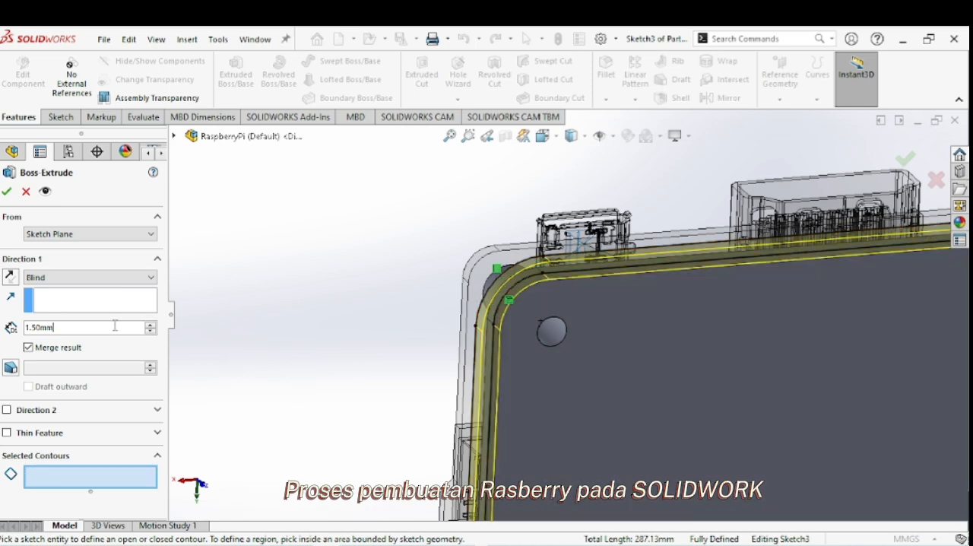
Extrude the ring 10 mm, reversed toward the board, to form the enclosure's perimeter wall.
text(10)
key(Return)
middle_drag(761, 393, 761, 438)
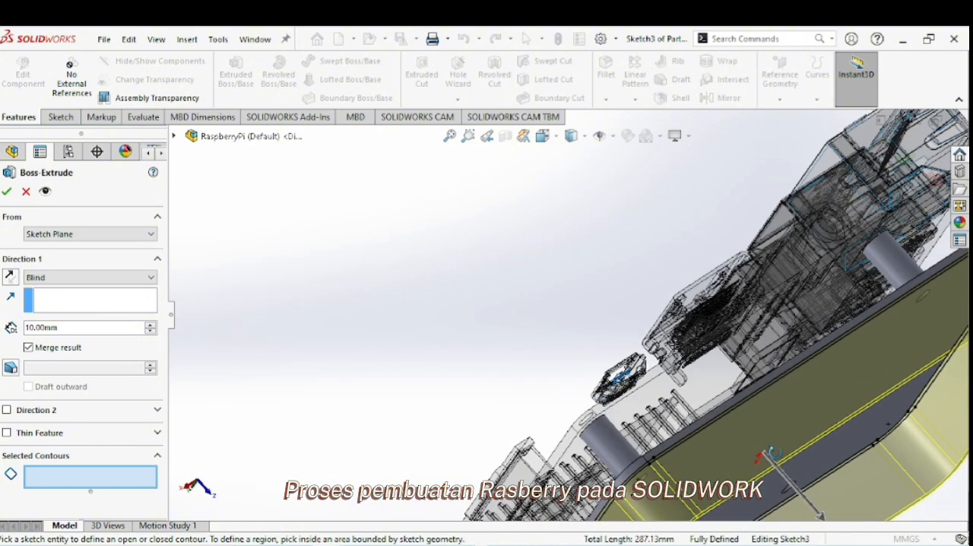
click(9, 276)
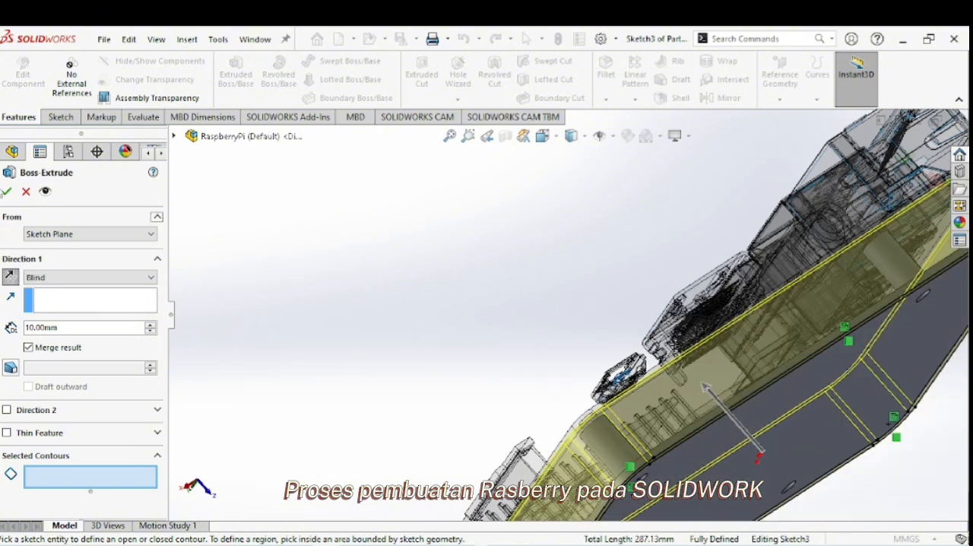
click(6, 191)
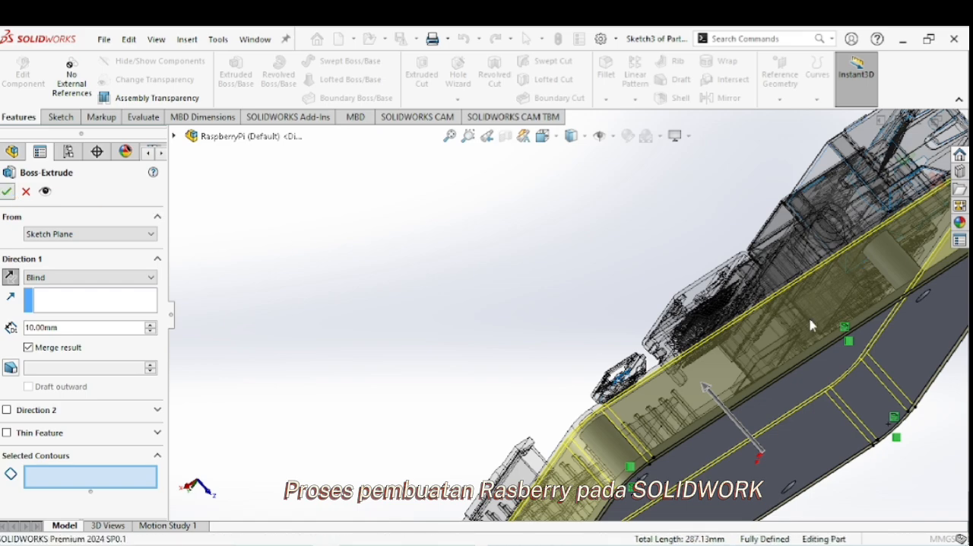
Start a sketch on the outer face of the enclosure's short wall opposite the USB ports.
middle_drag(818, 344, 583, 393)
right_click(571, 394)
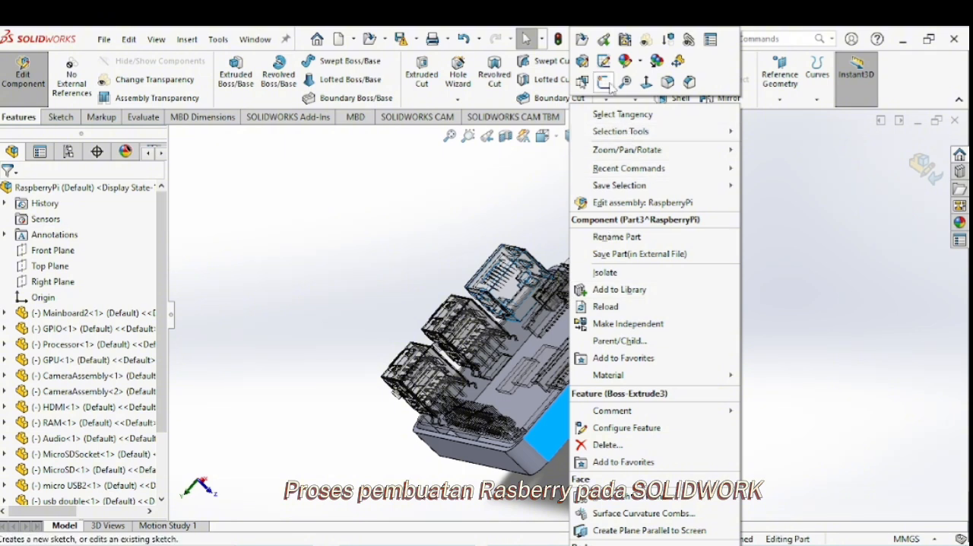
click(608, 113)
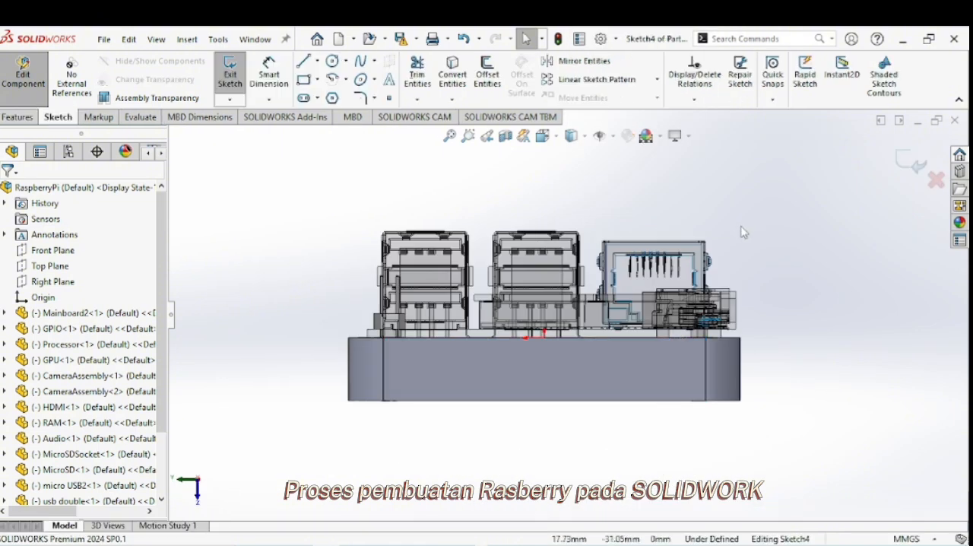
Create a planar section view from the short wall's outer face with an offset of -5 mm.
scroll(613, 423, down, 2)
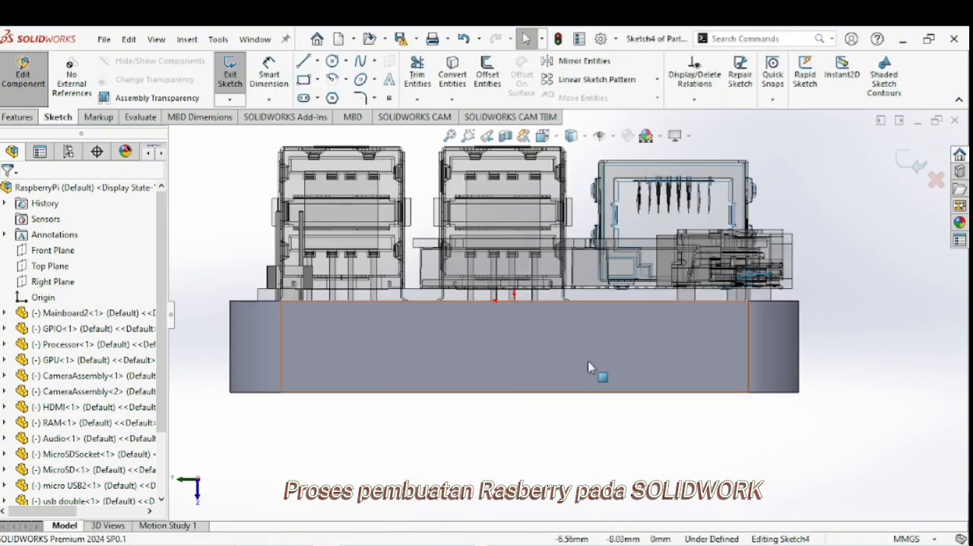
click(555, 364)
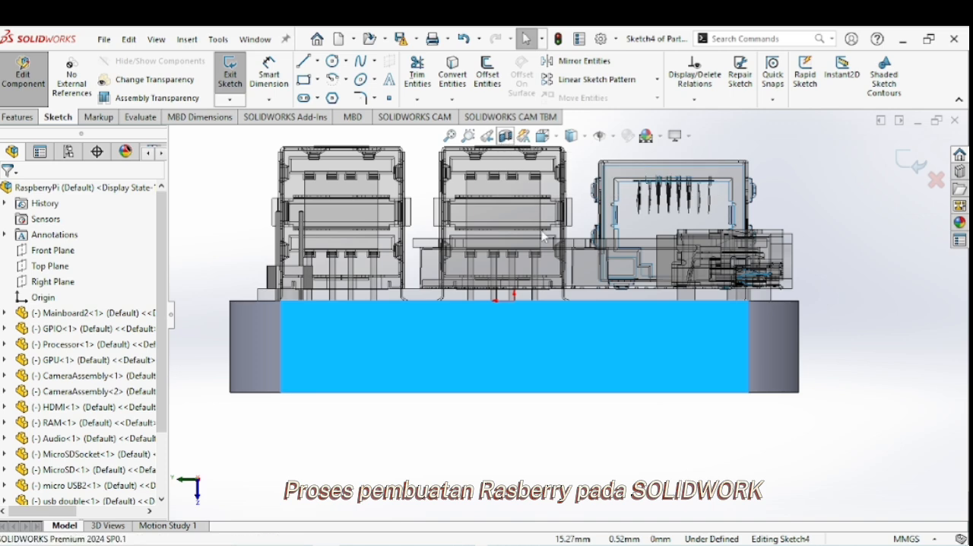
click(506, 136)
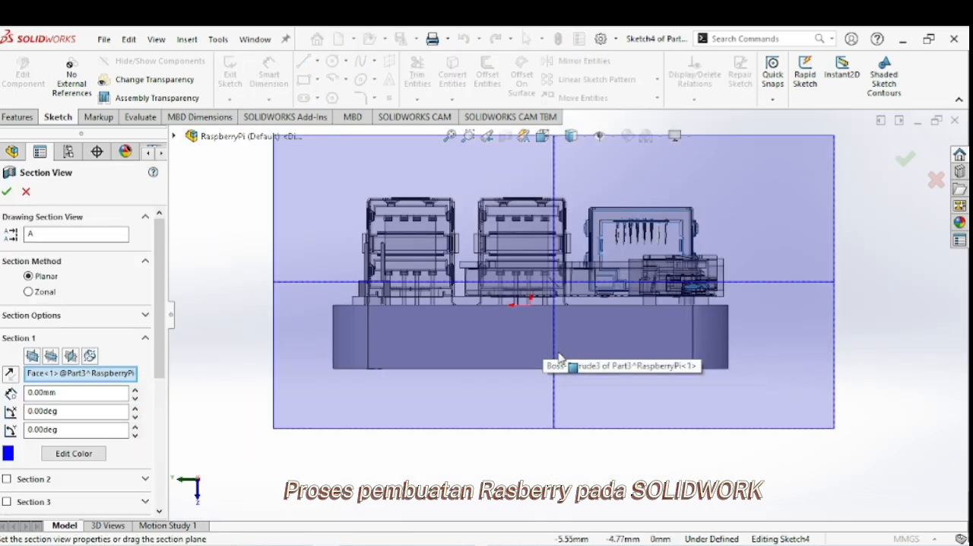
middle_drag(559, 358, 591, 351)
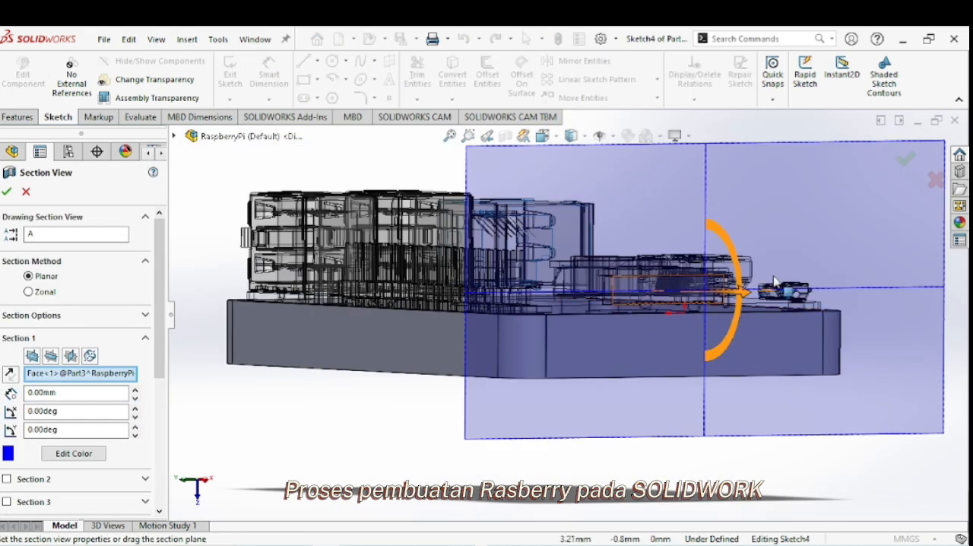
drag(747, 292, 726, 290)
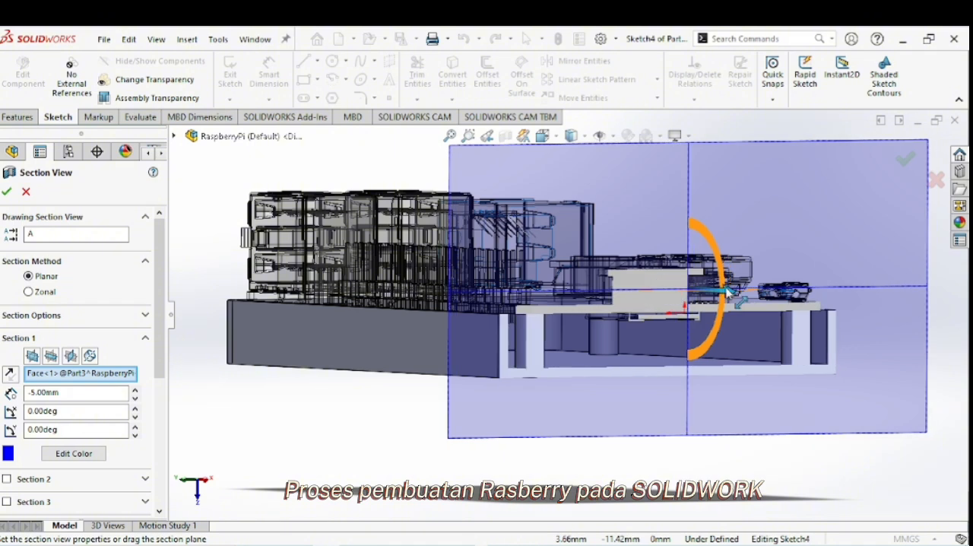
middle_drag(726, 291, 771, 271)
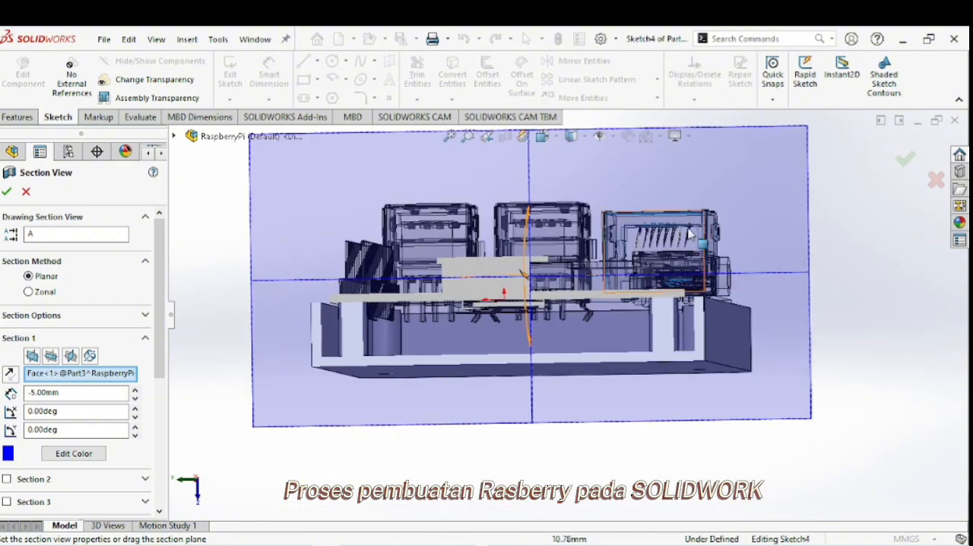
click(905, 159)
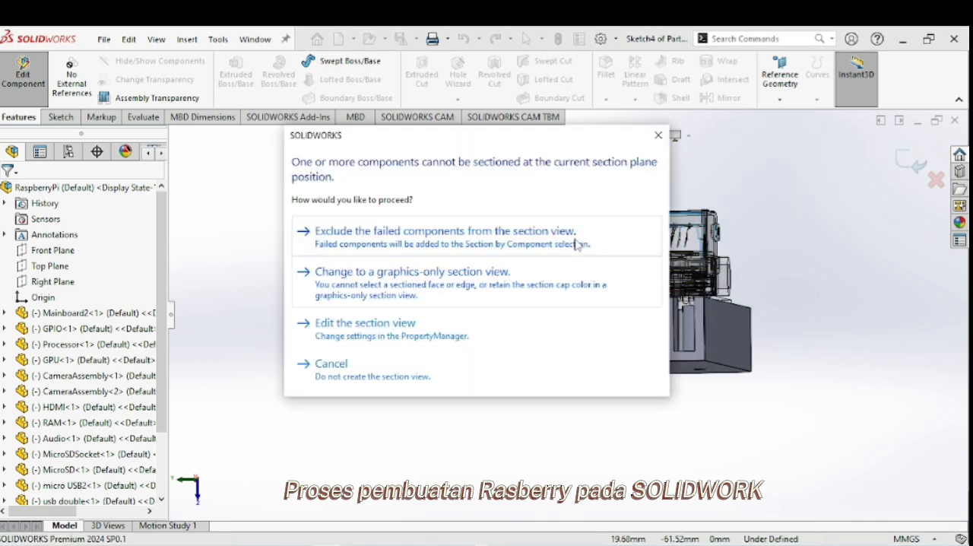
click(576, 239)
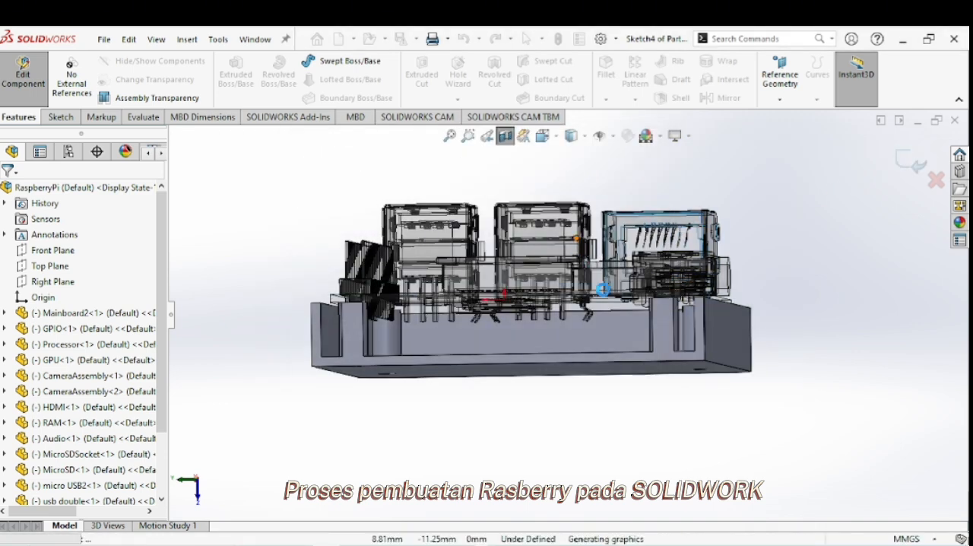
click(546, 137)
click(446, 352)
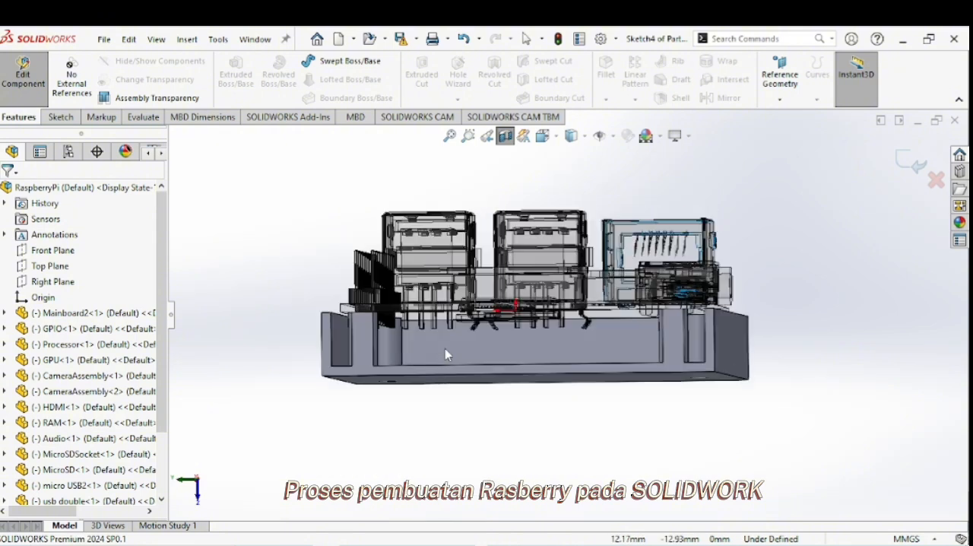
Sketch a corner rectangle about 11.5 mm wide and 1.5 mm high around the microSD socket, starting on the wall's upper edge.
scroll(514, 323, down, 3)
scroll(395, 292, up, 1)
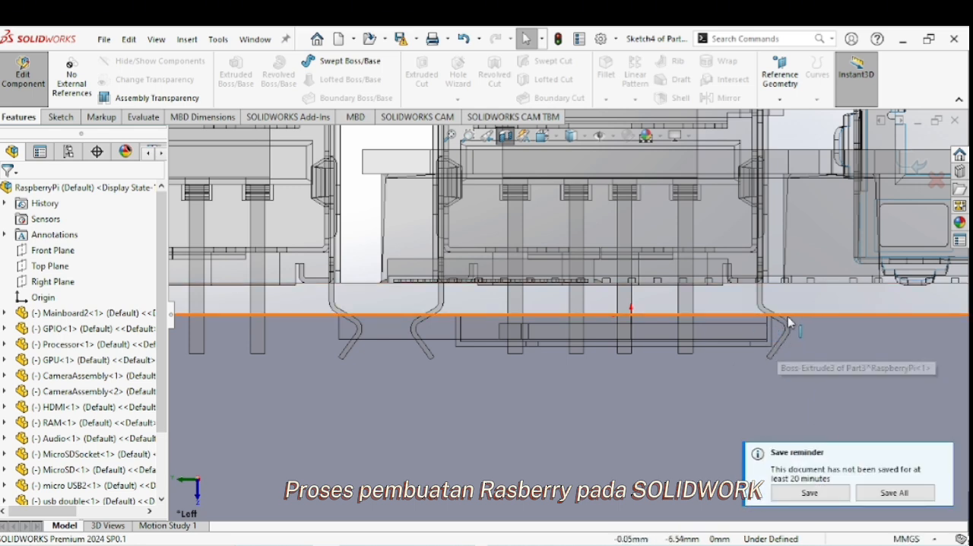
click(941, 456)
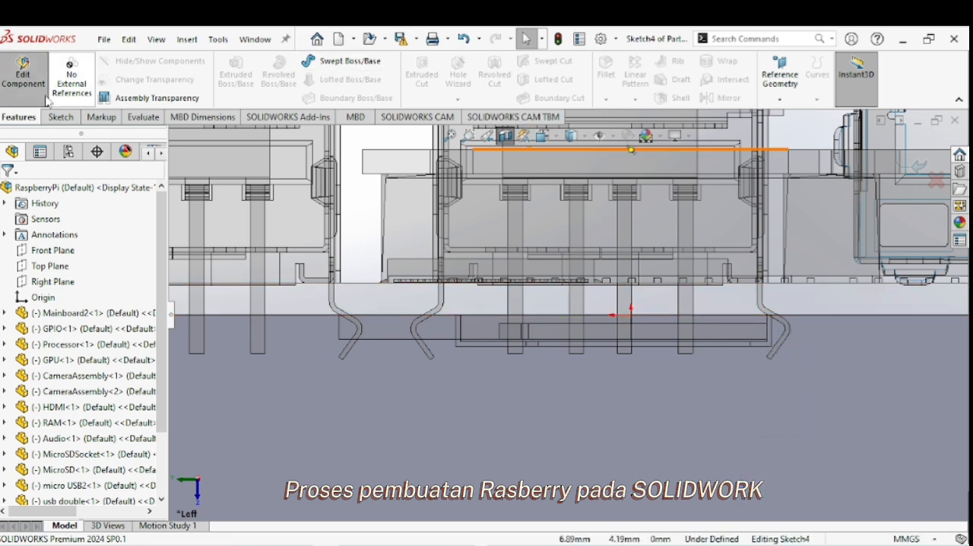
click(61, 116)
click(313, 82)
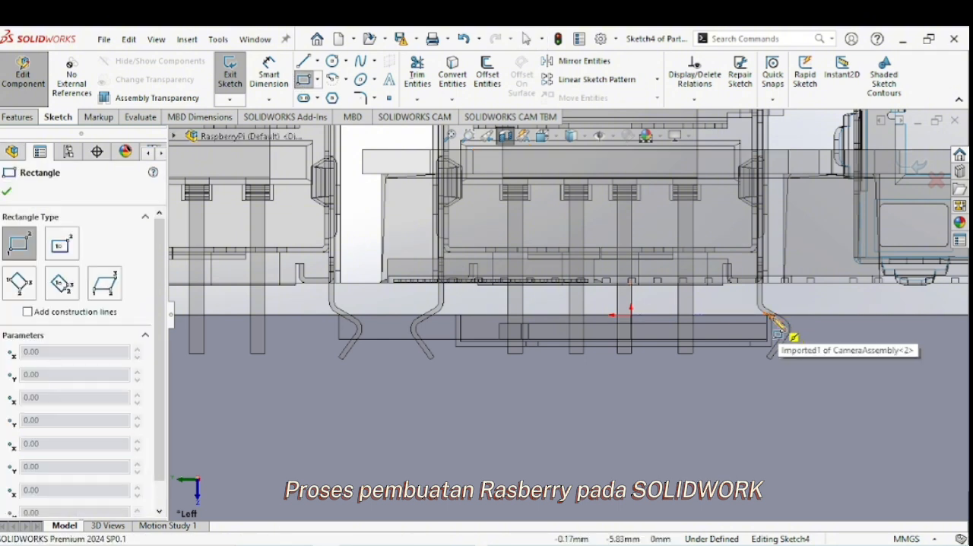
click(777, 315)
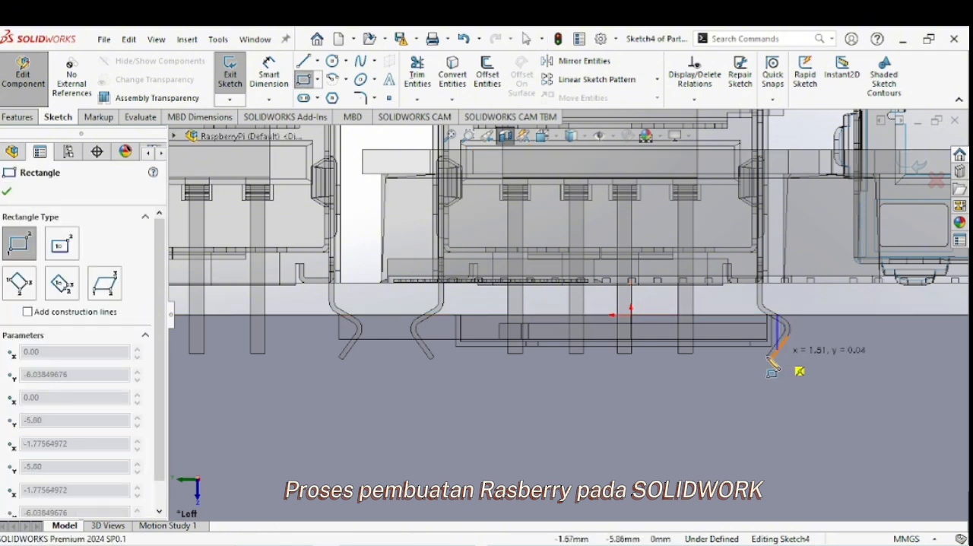
click(497, 351)
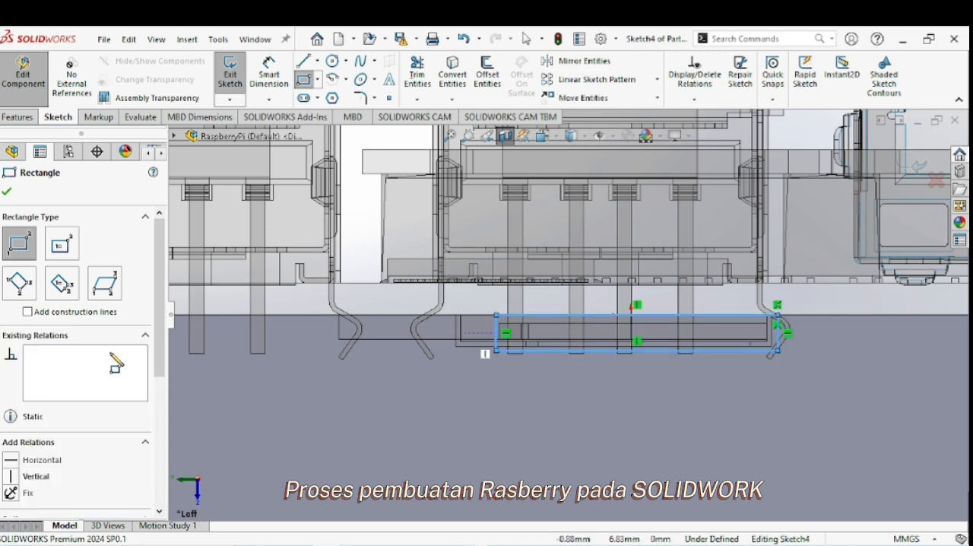
click(7, 192)
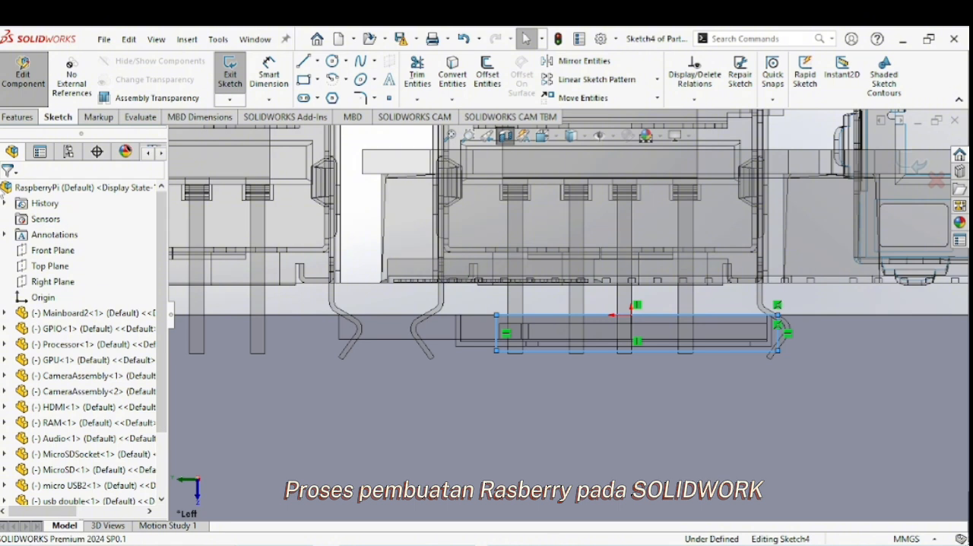
Cut the rectangle 10 mm blind through the short wall as a microSD opening and turn off the section view.
click(11, 118)
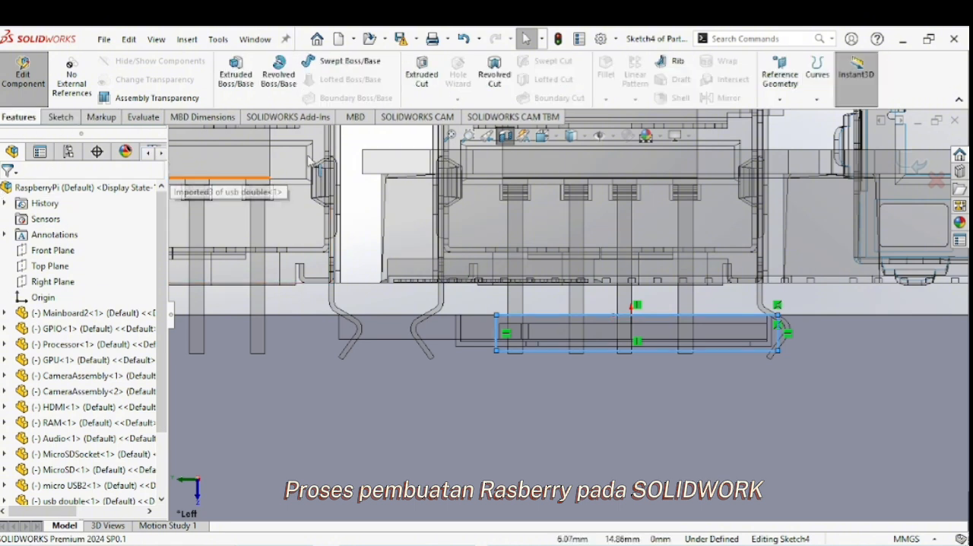
click(428, 77)
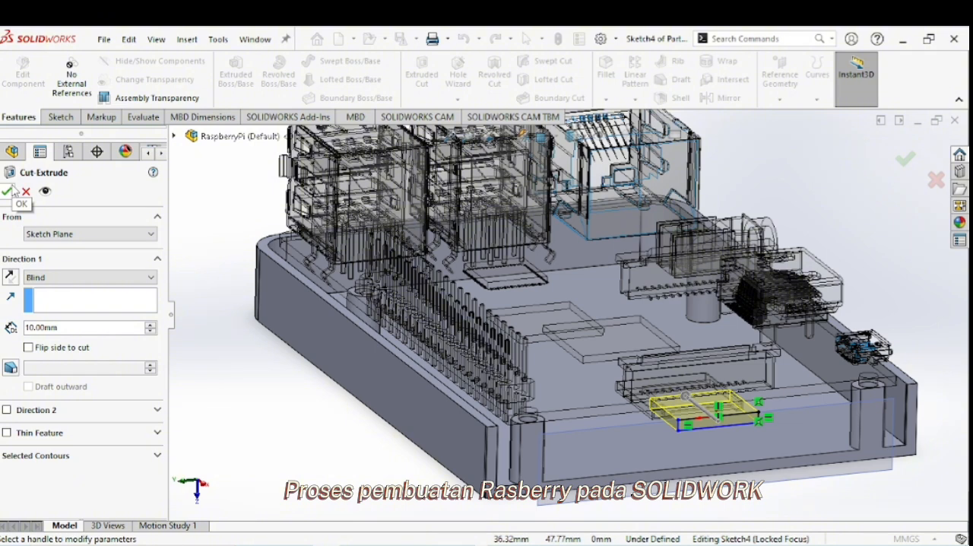
click(9, 191)
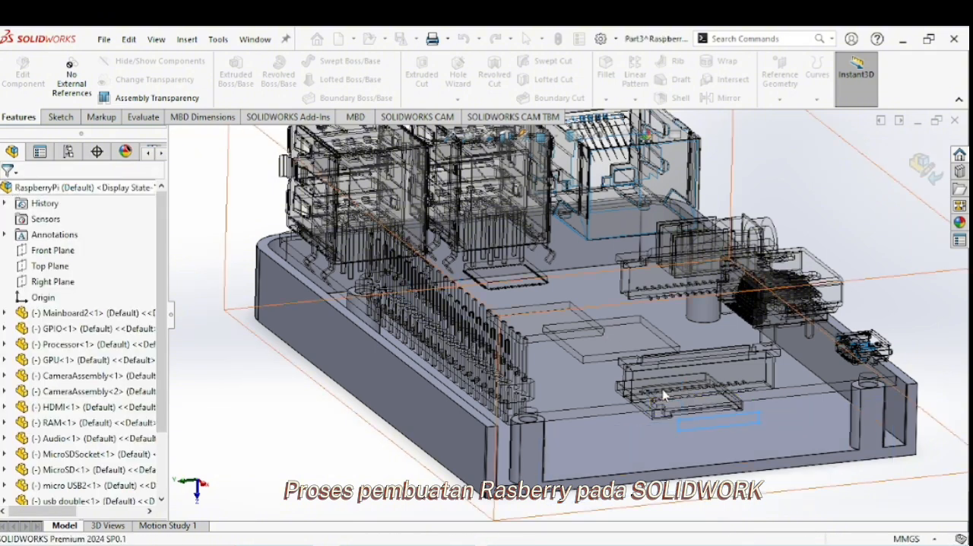
click(509, 137)
mouse_move(731, 403)
middle_down()
mouse_move(706, 339)
mouse_move(721, 405)
middle_up()
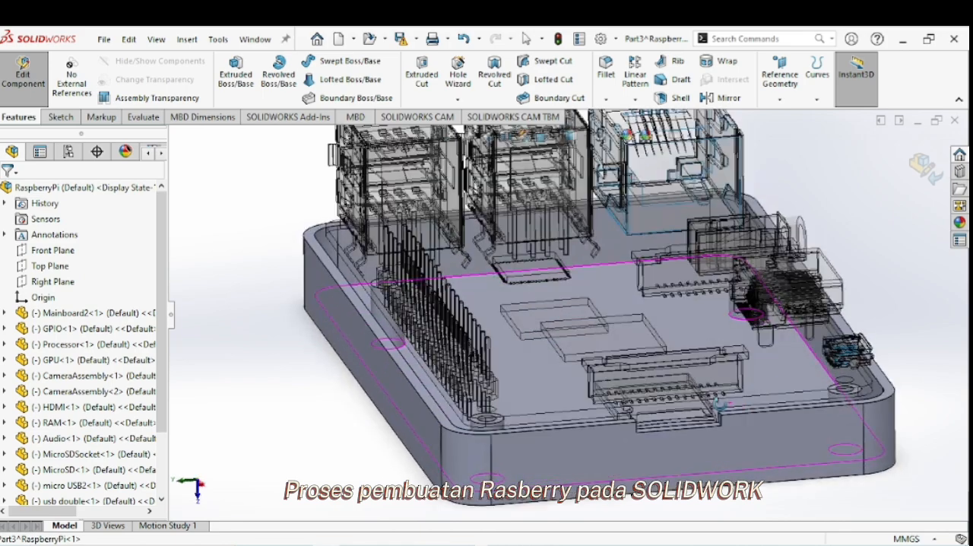
Finish editing the enclosure base and insert a new in-context part positioned on the rim face of its walls.
click(12, 90)
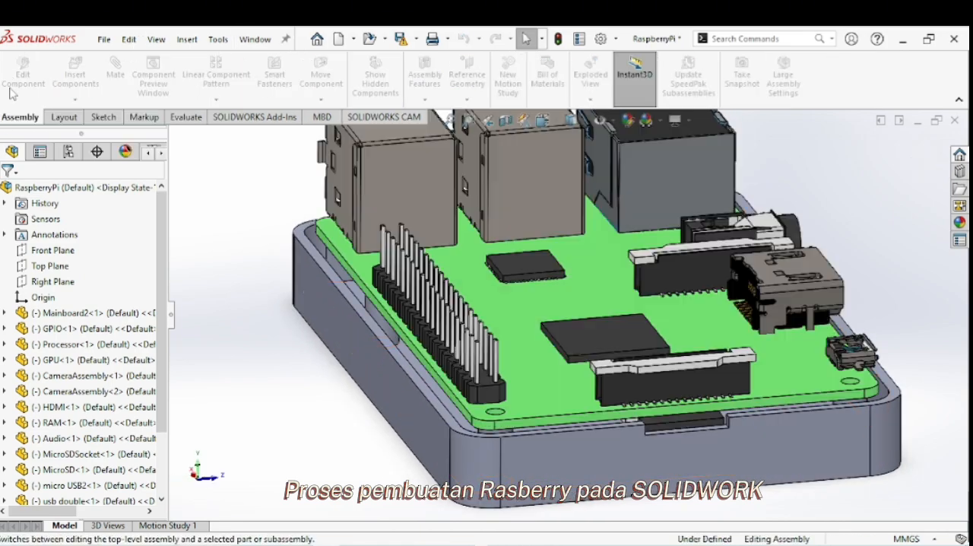
middle_drag(591, 327, 517, 359)
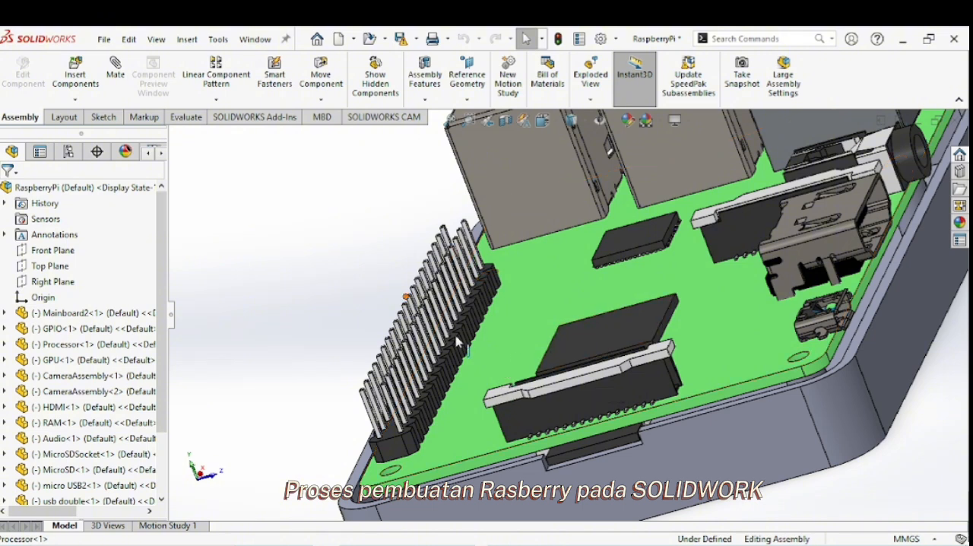
middle_drag(457, 336, 484, 406)
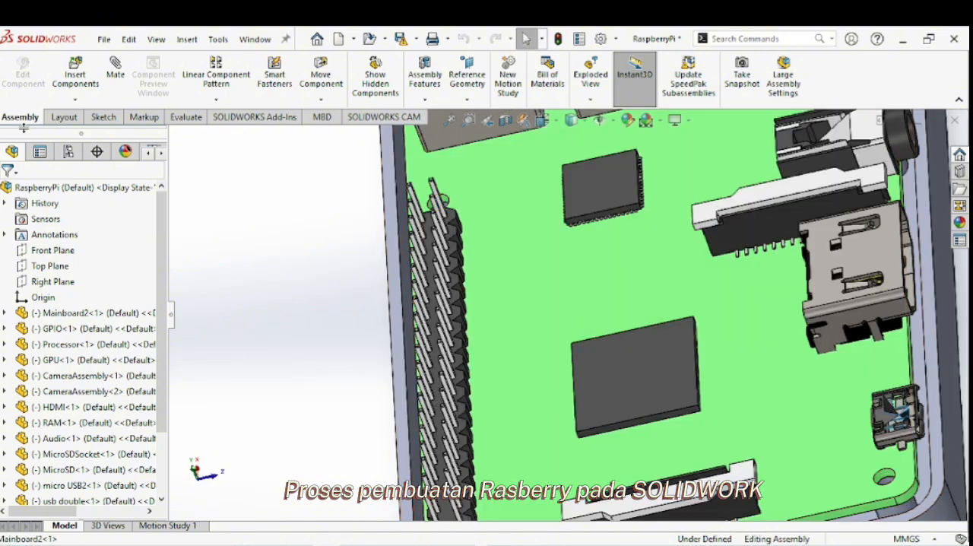
click(76, 99)
click(88, 131)
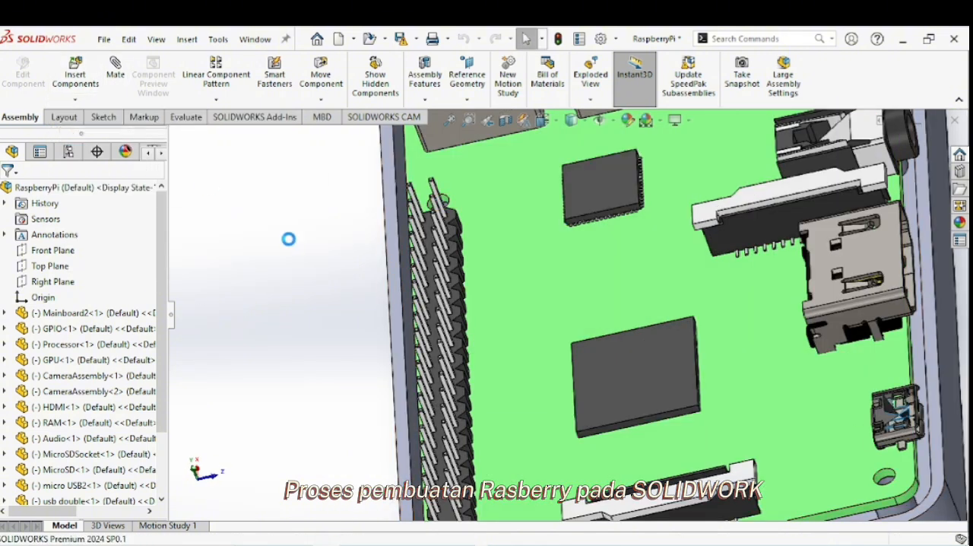
click(397, 335)
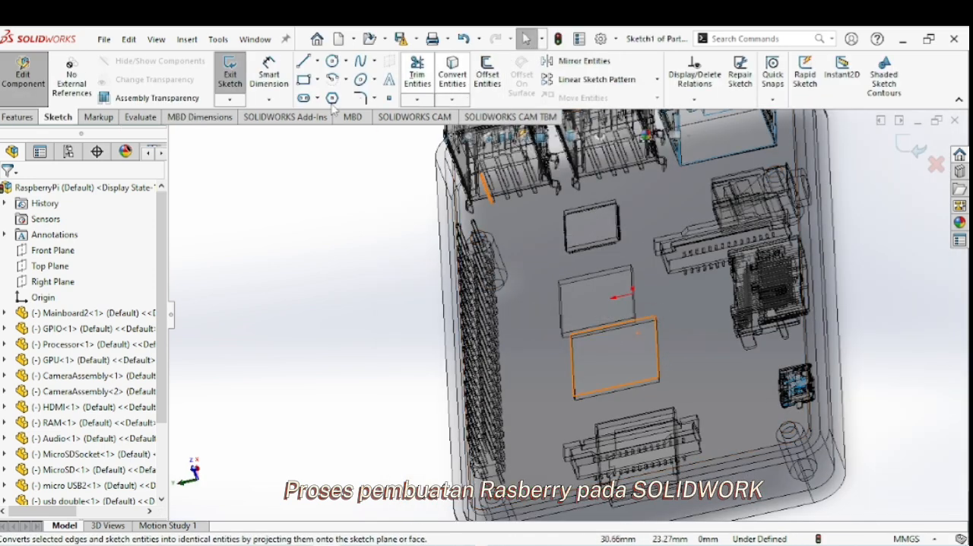
Convert the base's rim face outline into the new part's sketch and extrude it 20 mm upward as the upper walls.
click(445, 316)
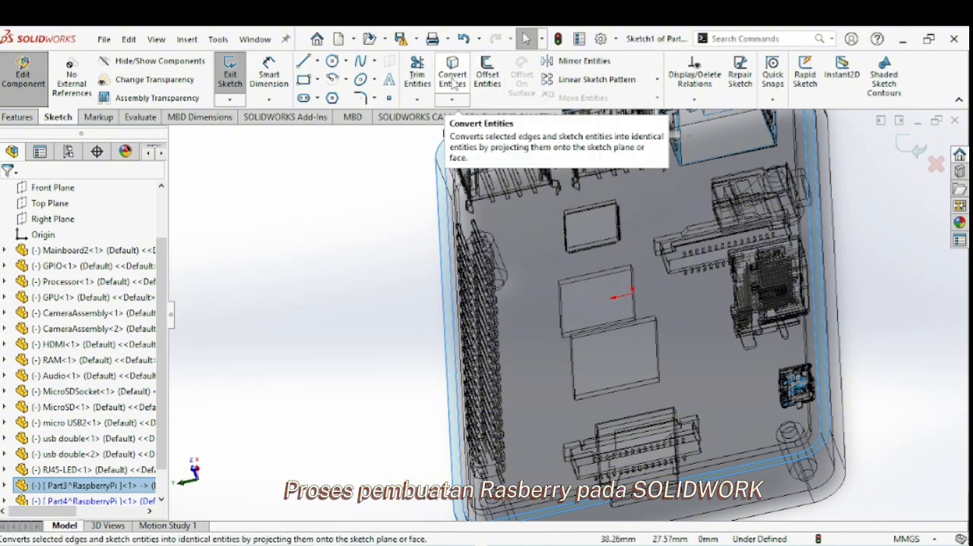
click(454, 80)
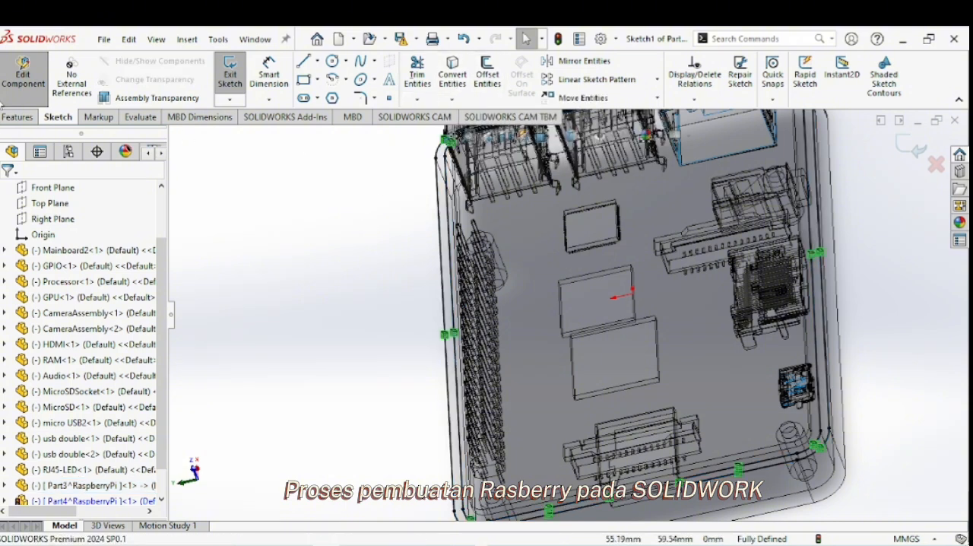
click(13, 119)
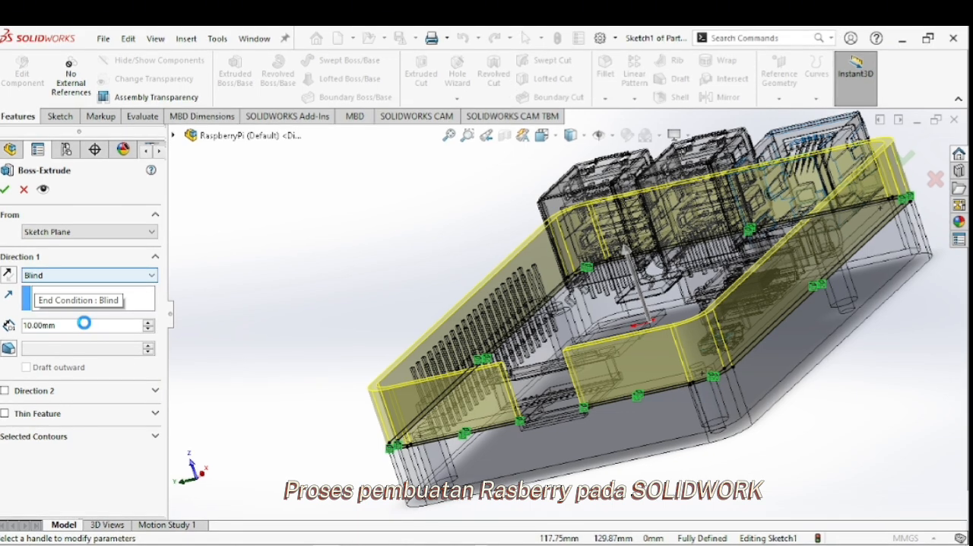
double_click(75, 324)
text(20)
key(Return)
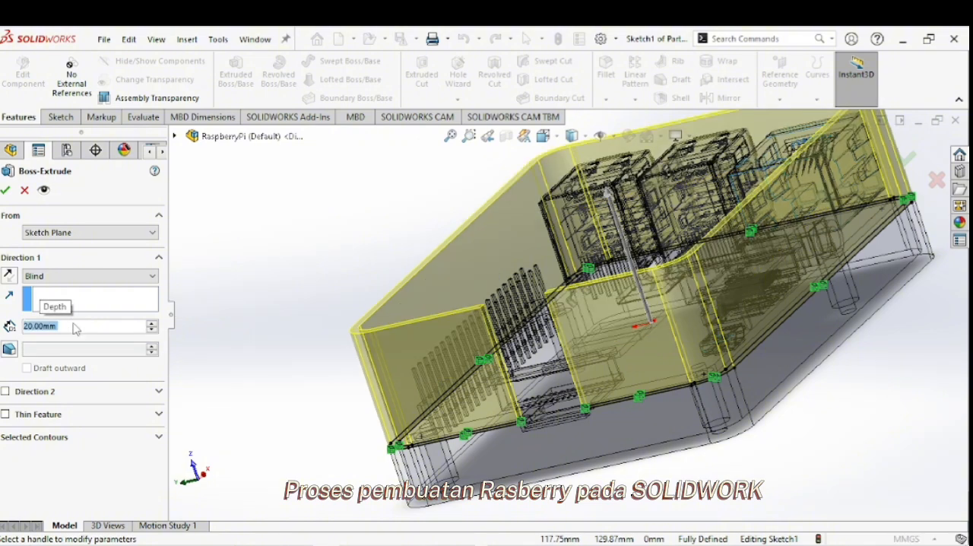
middle_drag(495, 382, 543, 304)
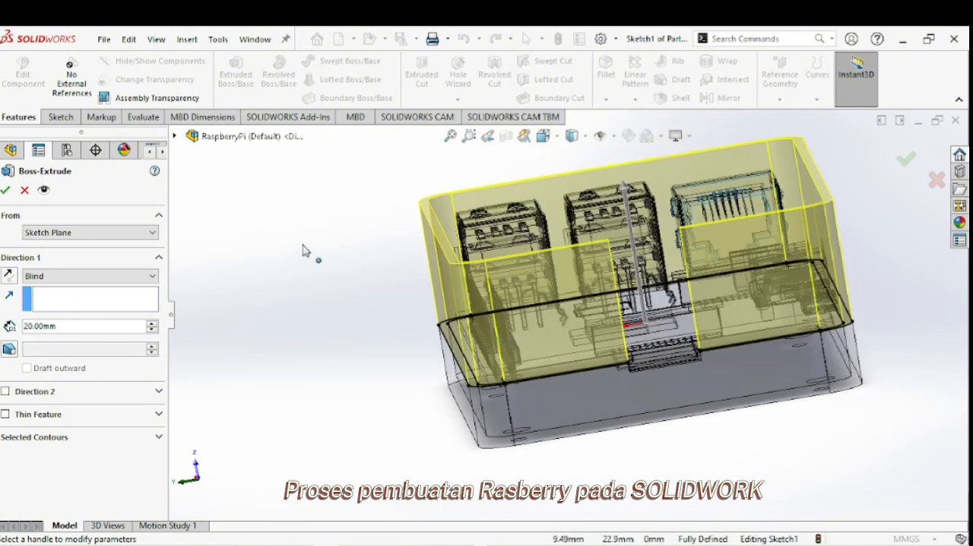
click(6, 191)
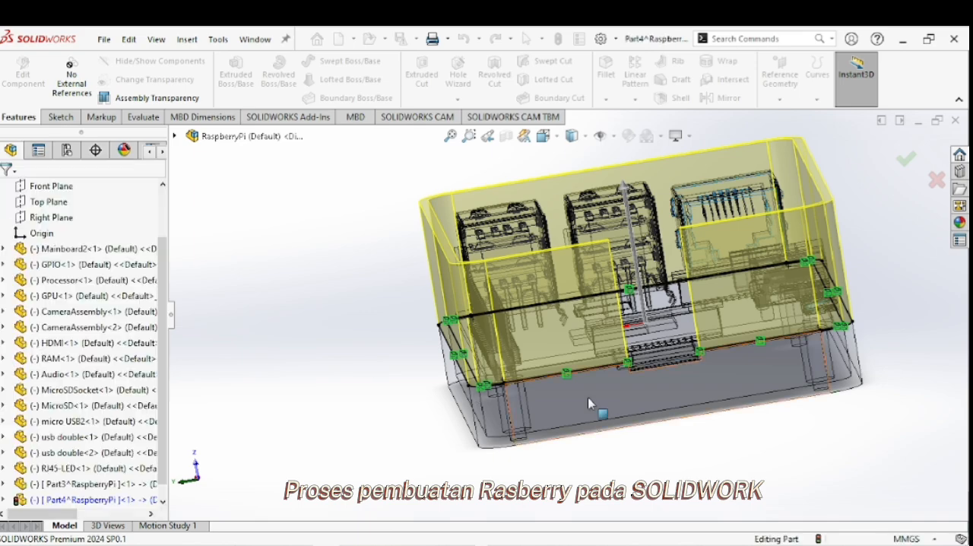
Convert the end face of the gap in the upper short wall into a sketch and extrude it 20 mm to close the gap.
middle_drag(663, 346, 784, 289)
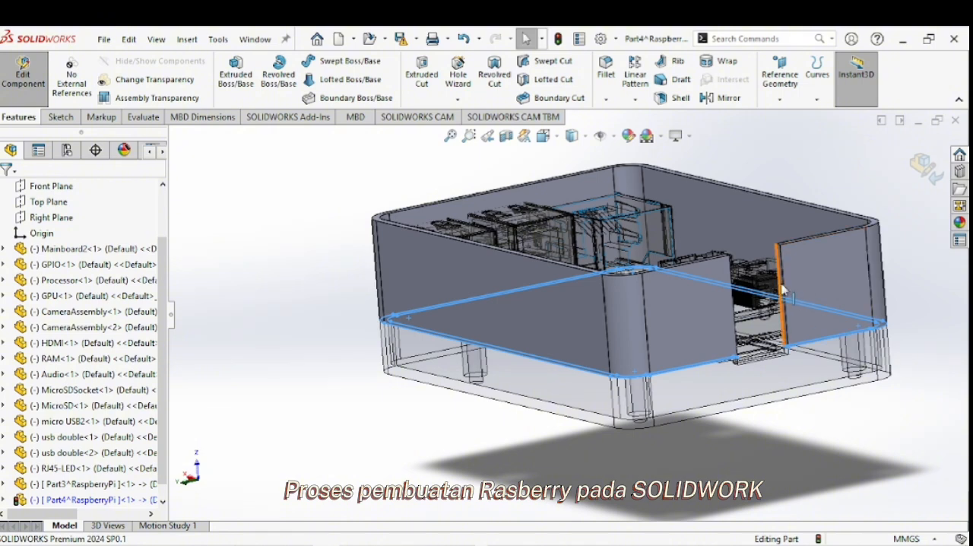
scroll(783, 290, up, 3)
scroll(704, 304, down, 5)
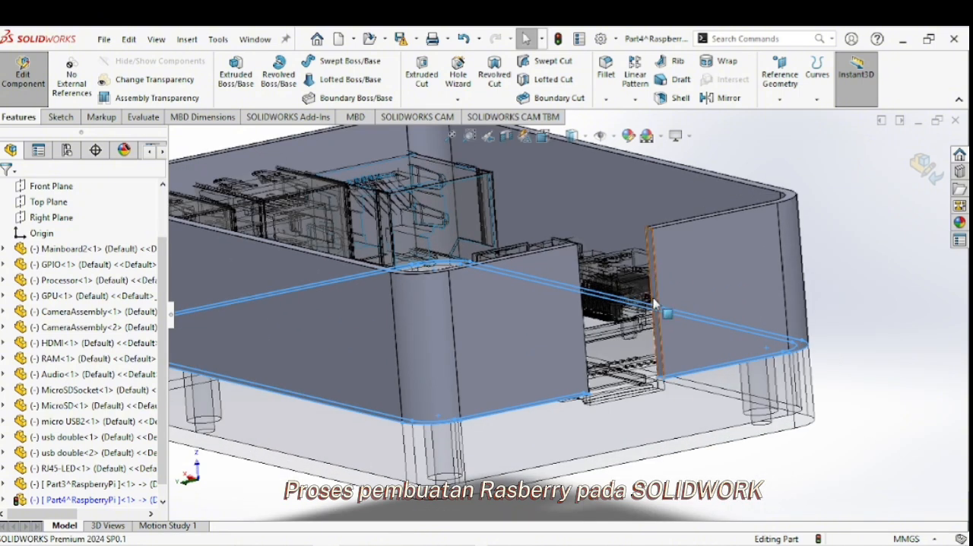
right_click(654, 302)
click(689, 81)
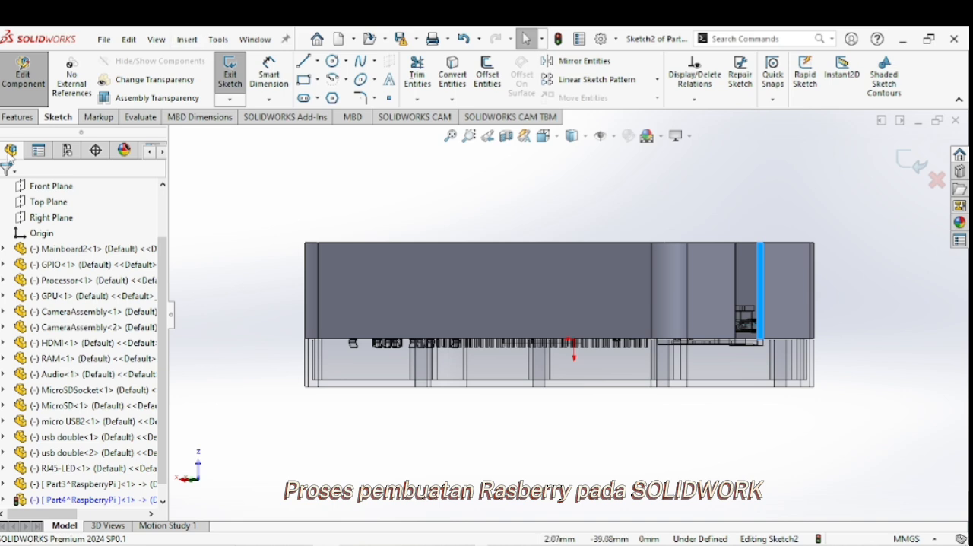
click(452, 74)
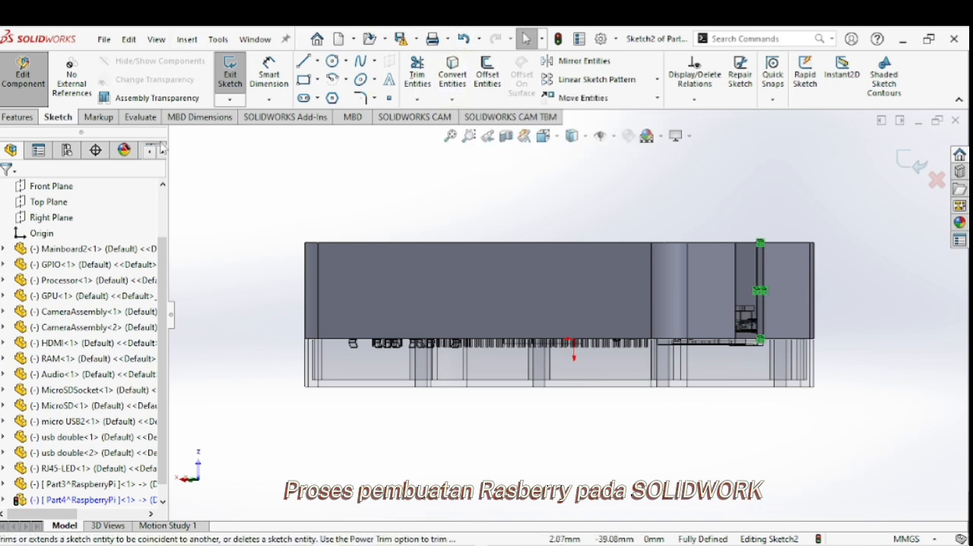
click(29, 118)
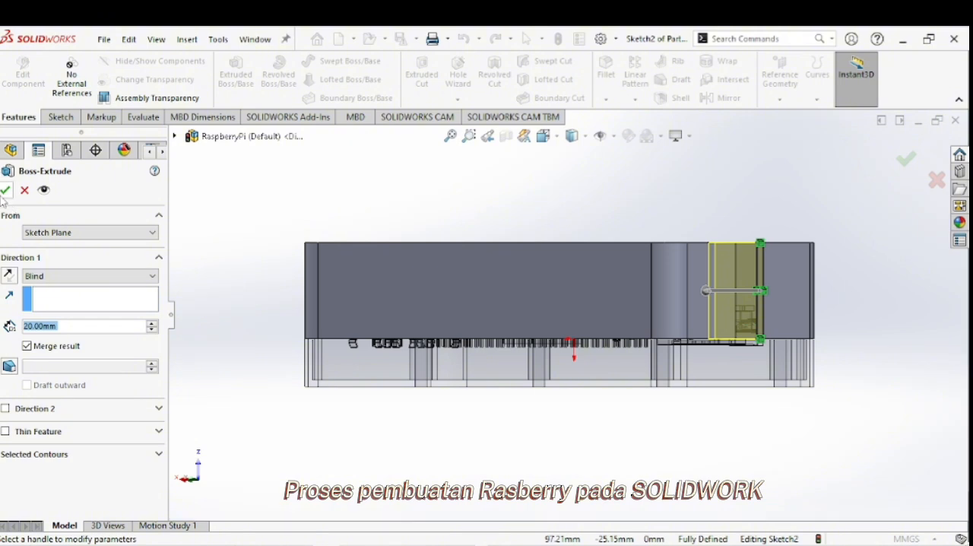
click(6, 190)
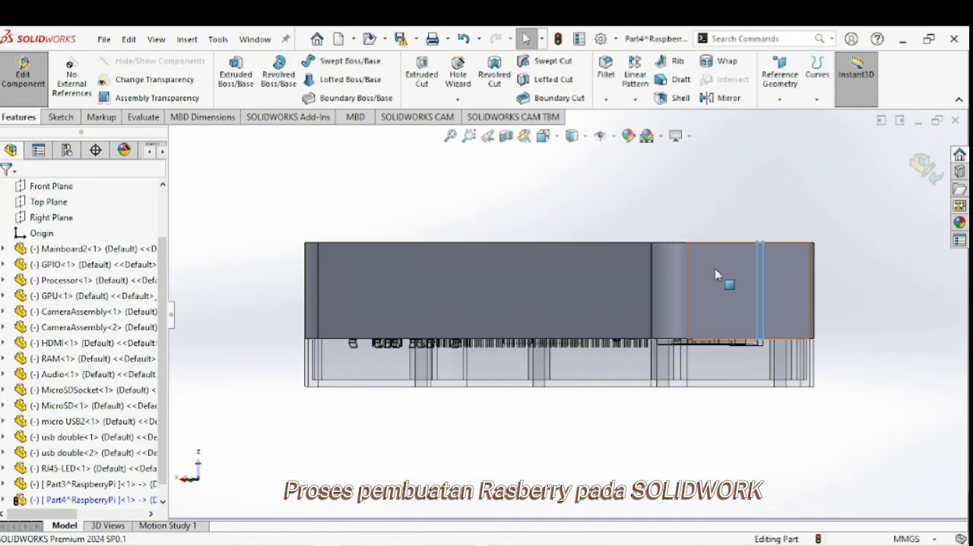
Start a sketch on the outer face of the upper part's short wall in front of the USB and Ethernet ports.
middle_drag(788, 192, 674, 318)
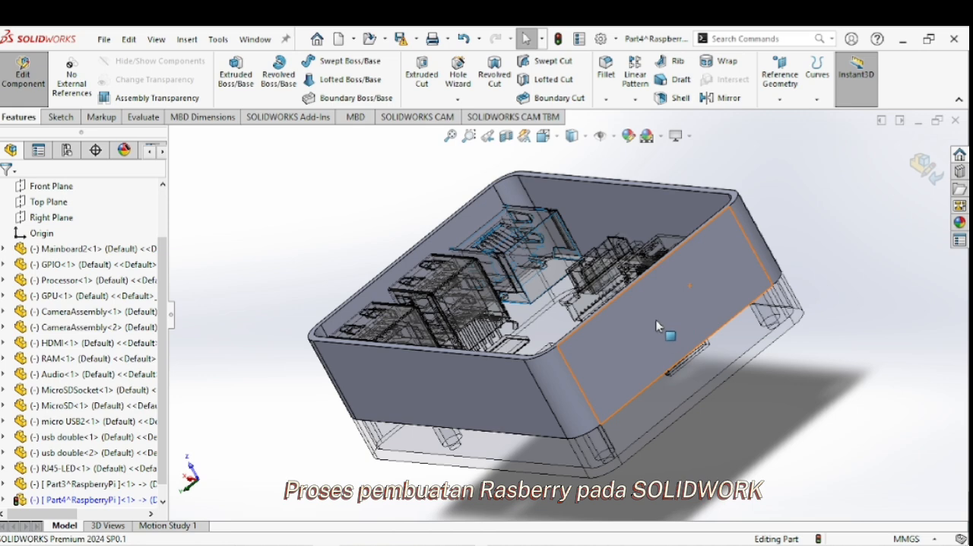
mouse_move(643, 346)
middle_down()
mouse_move(626, 280)
mouse_move(604, 255)
middle_up()
right_click(602, 254)
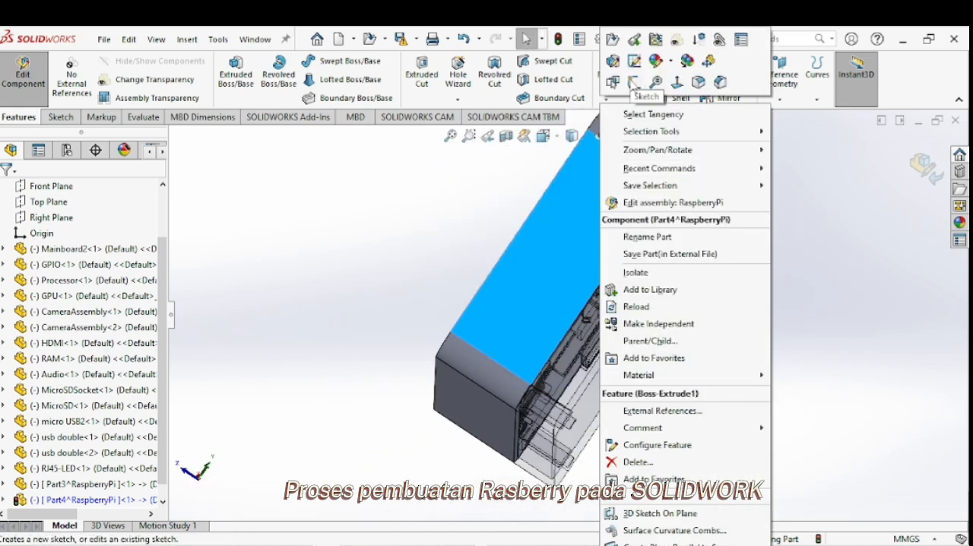
click(632, 82)
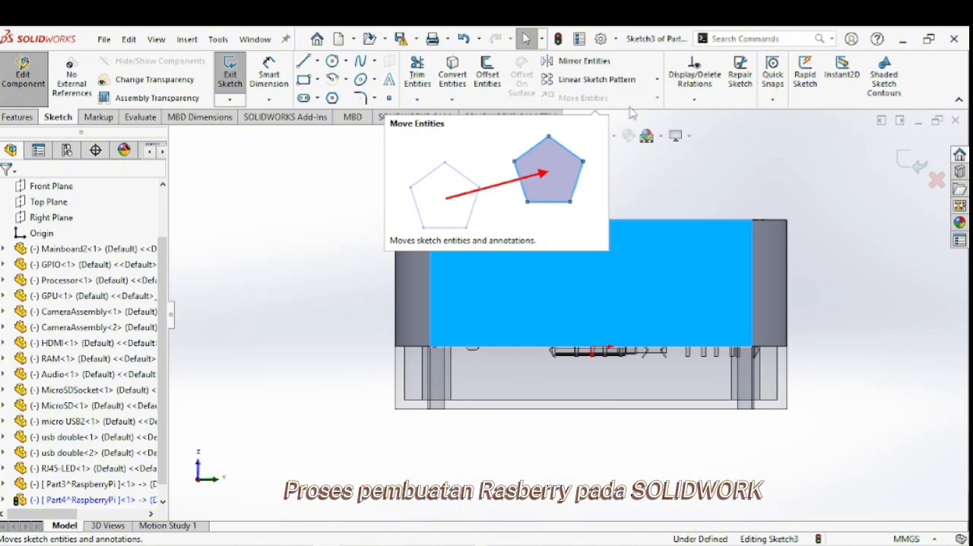
Create a planar section view from that wall face with an offset of -7 mm, excluding the components that cannot be sectioned.
click(506, 137)
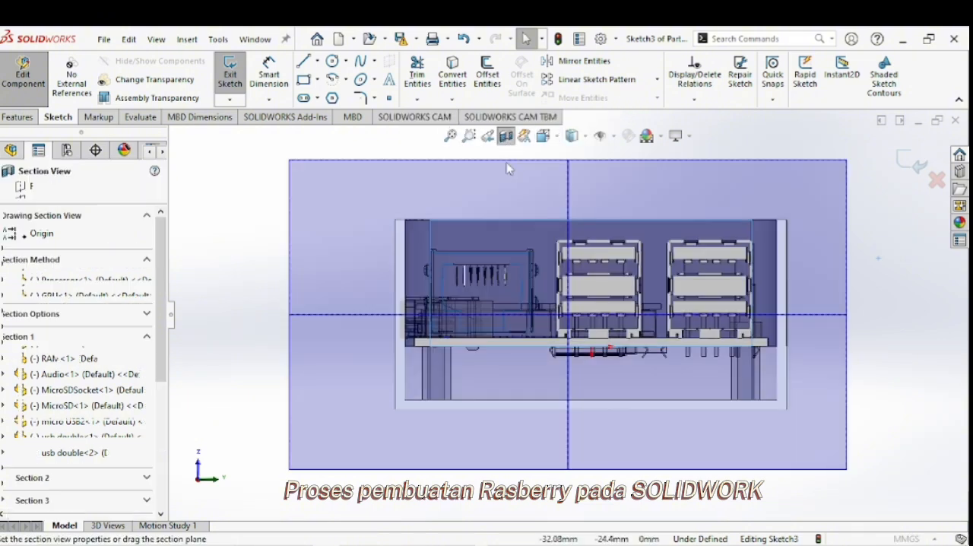
middle_drag(553, 269, 611, 292)
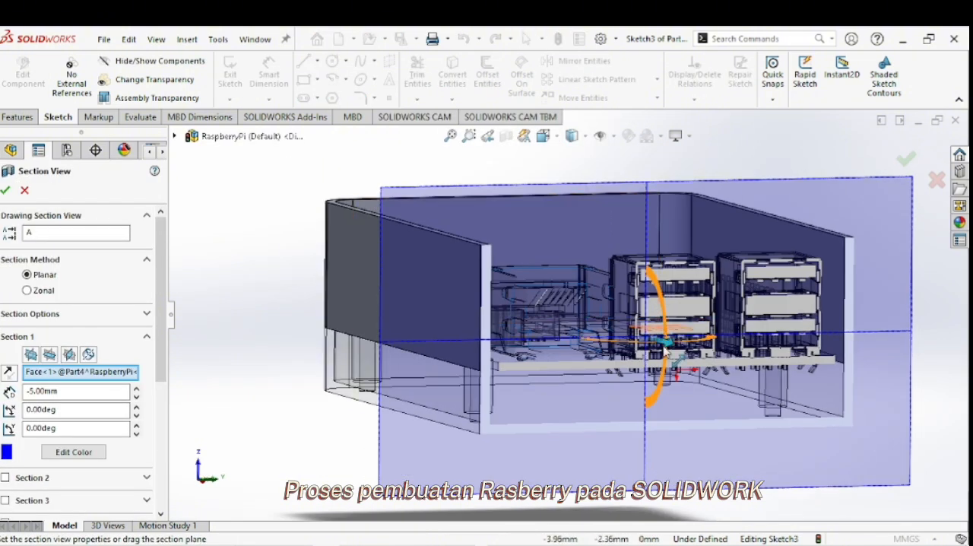
mouse_move(664, 348)
mouse_down()
mouse_move(608, 335)
mouse_move(651, 346)
mouse_up()
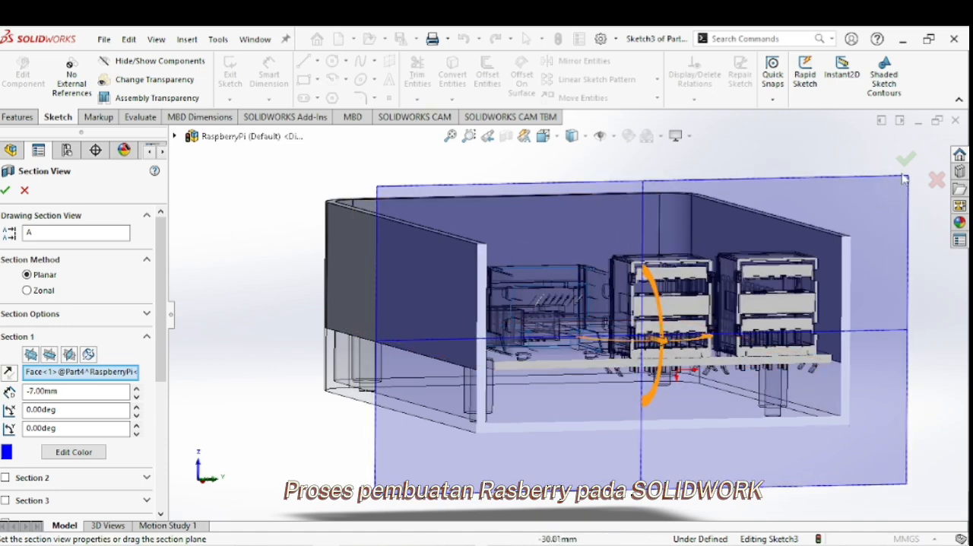
click(907, 159)
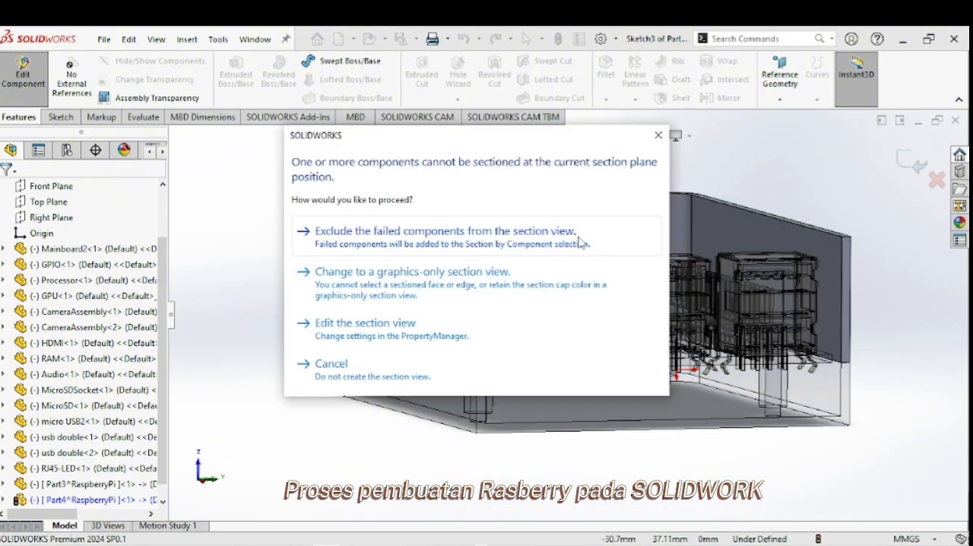
click(579, 235)
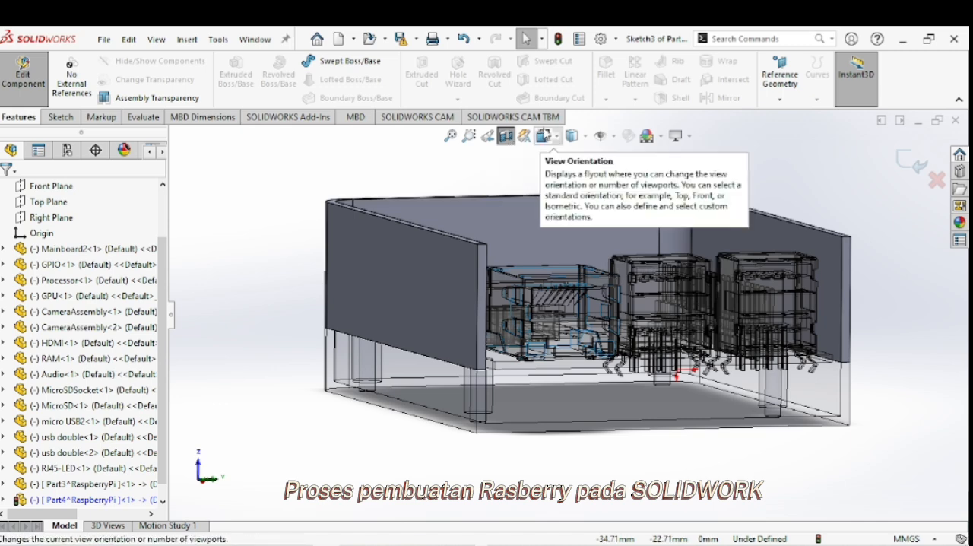
Sketch three corner rectangles around the Ethernet port and the two USB ports on the short wall, the last about 14 mm wide.
click(546, 133)
click(489, 370)
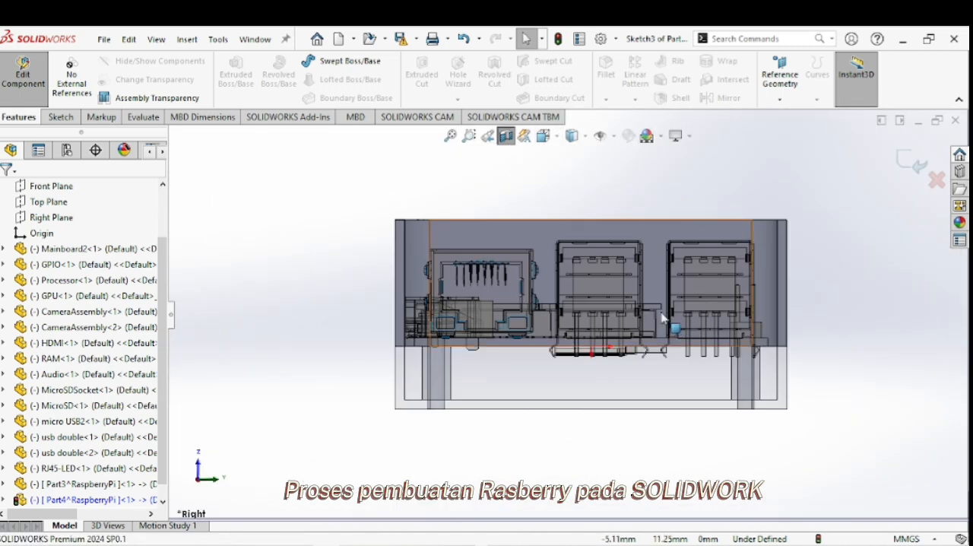
scroll(663, 318, down, 3)
scroll(568, 303, up, 1)
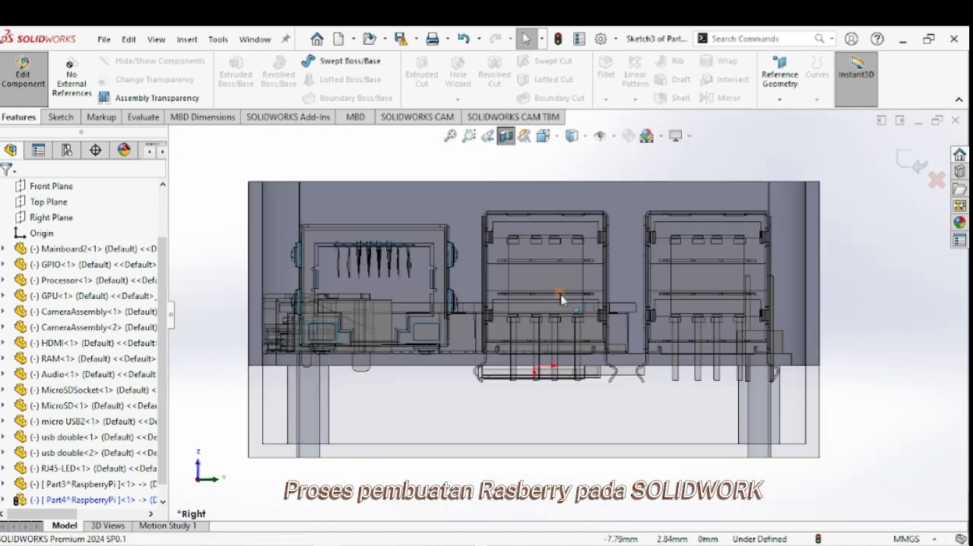
click(75, 116)
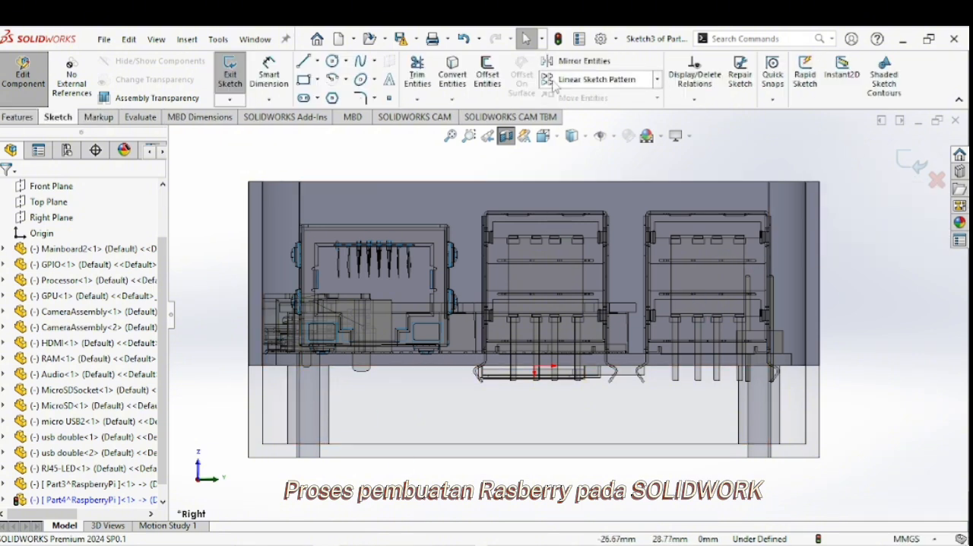
click(303, 79)
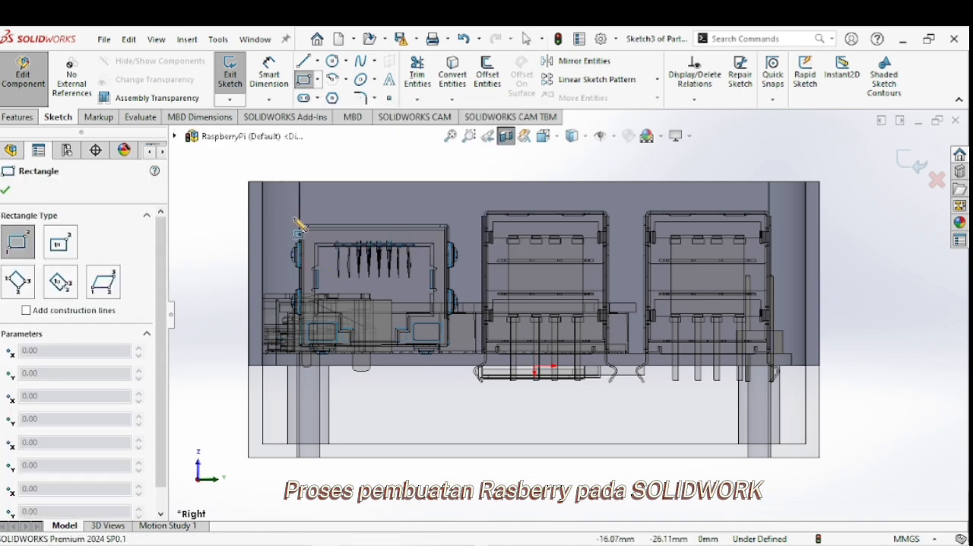
mouse_move(296, 223)
mouse_down()
mouse_move(462, 353)
mouse_move(448, 351)
mouse_move(456, 365)
mouse_move(453, 356)
mouse_up()
drag(481, 205, 608, 351)
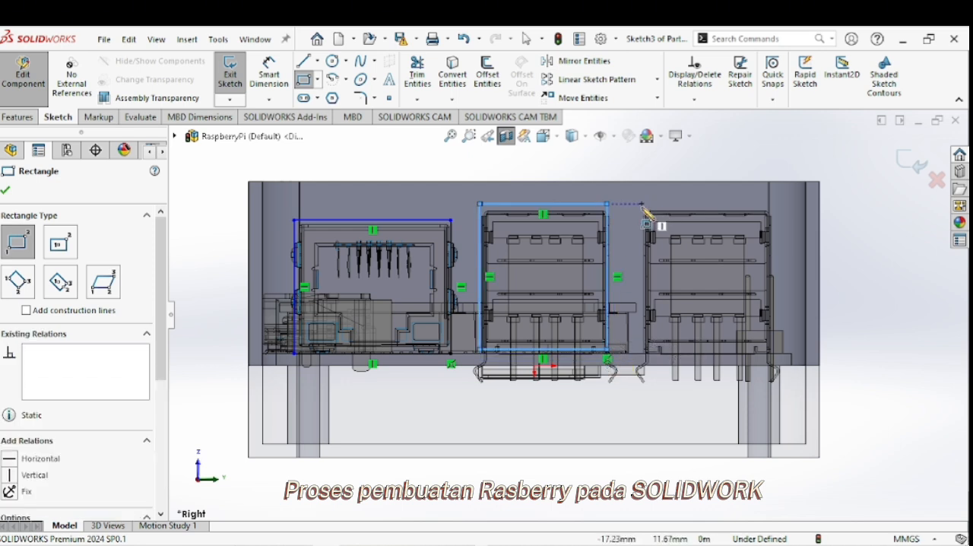
drag(643, 205, 773, 342)
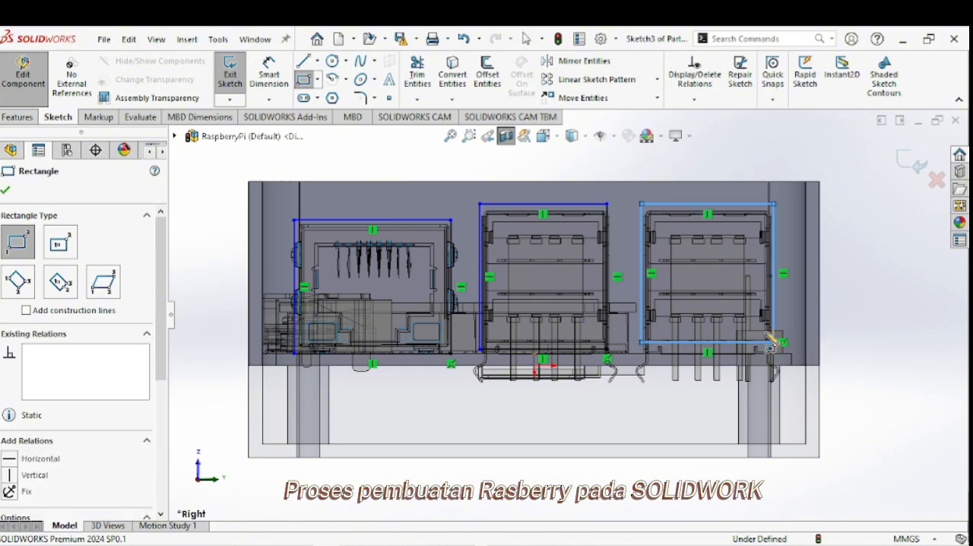
click(8, 191)
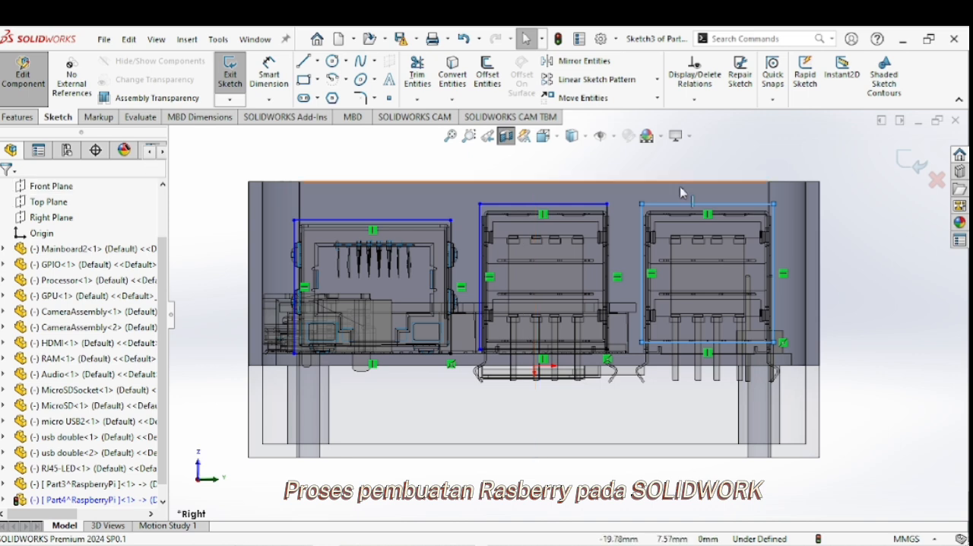
Adjust the upper edge of the last USB port's rectangle and cut-extrude all three rectangles 20 mm blind through the short wall.
click(724, 213)
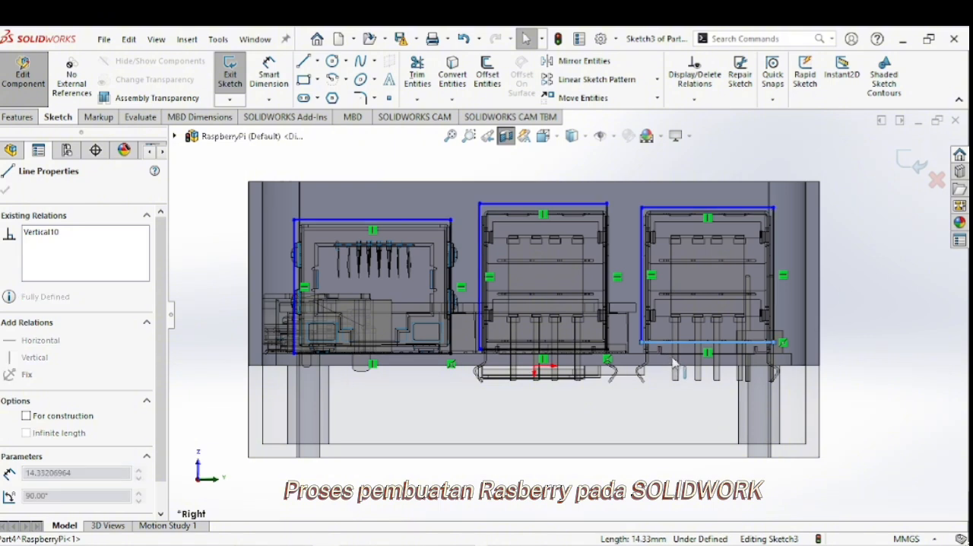
click(856, 299)
click(17, 117)
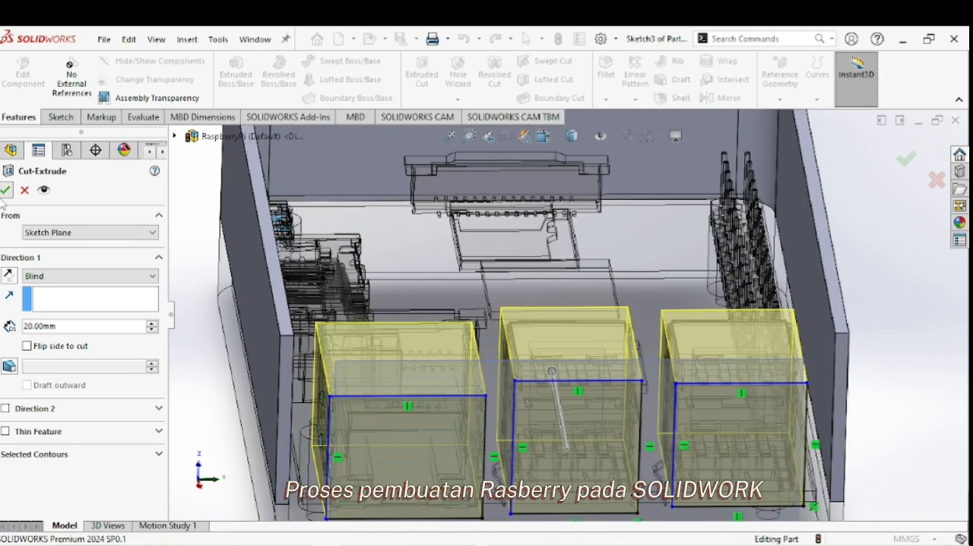
click(4, 192)
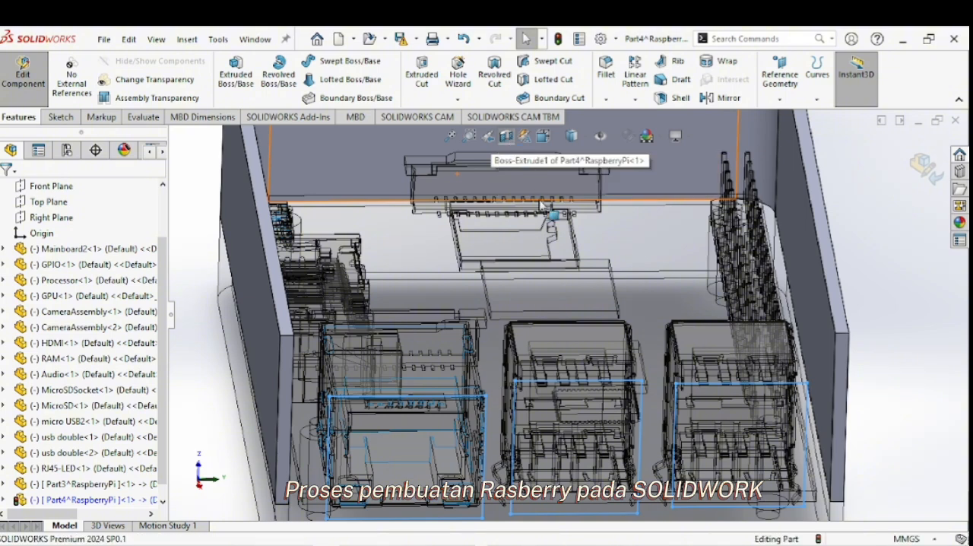
Turn off the section view and start a sketch on the outer face of the long wall in front of the HDMI and audio connectors.
scroll(543, 317, up, 4)
mouse_move(543, 335)
middle_down()
mouse_move(549, 298)
mouse_move(543, 337)
middle_up()
middle_drag(500, 377, 456, 327)
right_click(289, 275)
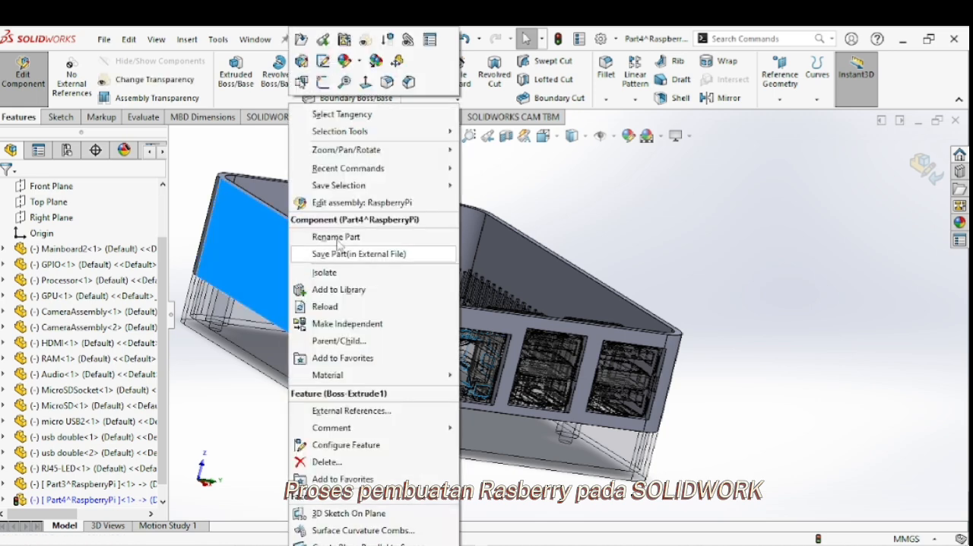
click(323, 82)
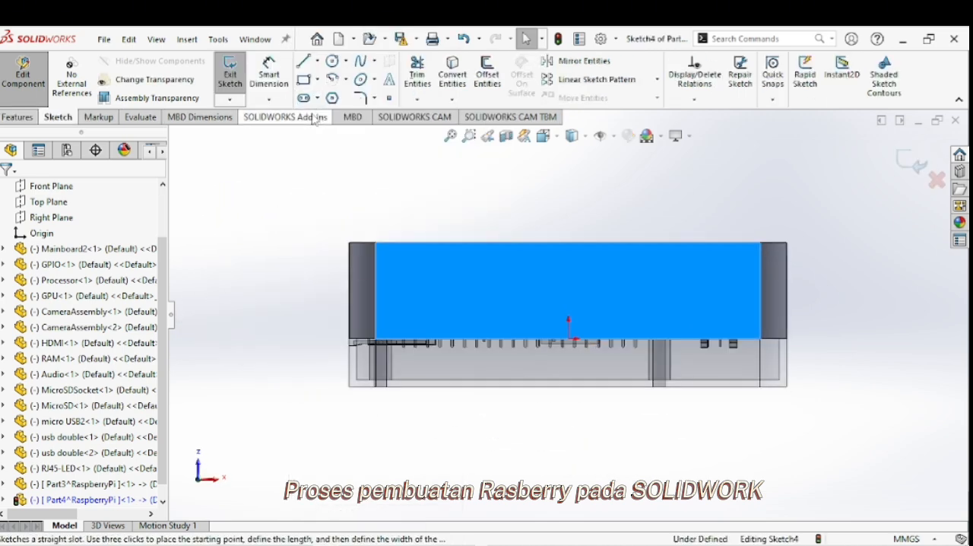
Create a planar section view from the long wall's outer face with an offset of -7 mm.
click(497, 214)
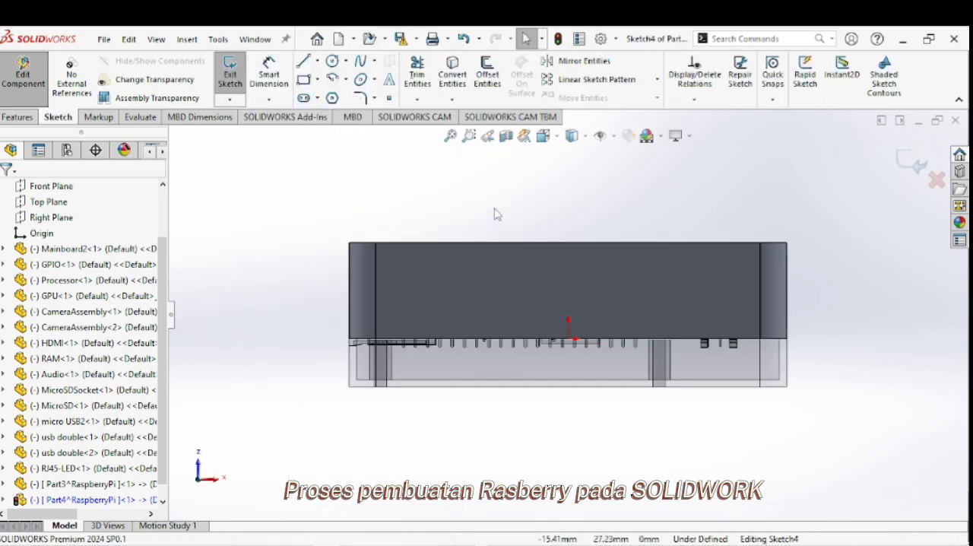
click(506, 135)
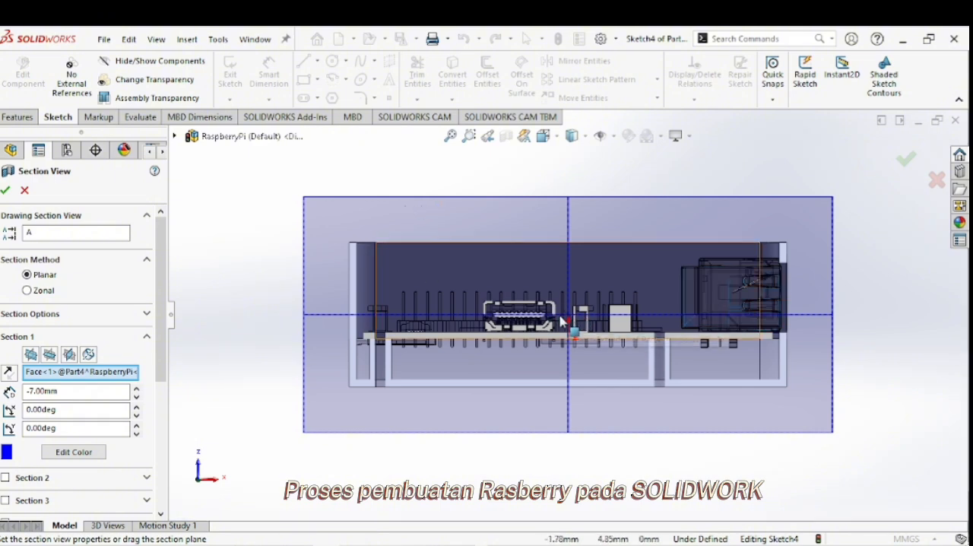
middle_drag(561, 318, 606, 349)
drag(606, 352, 594, 371)
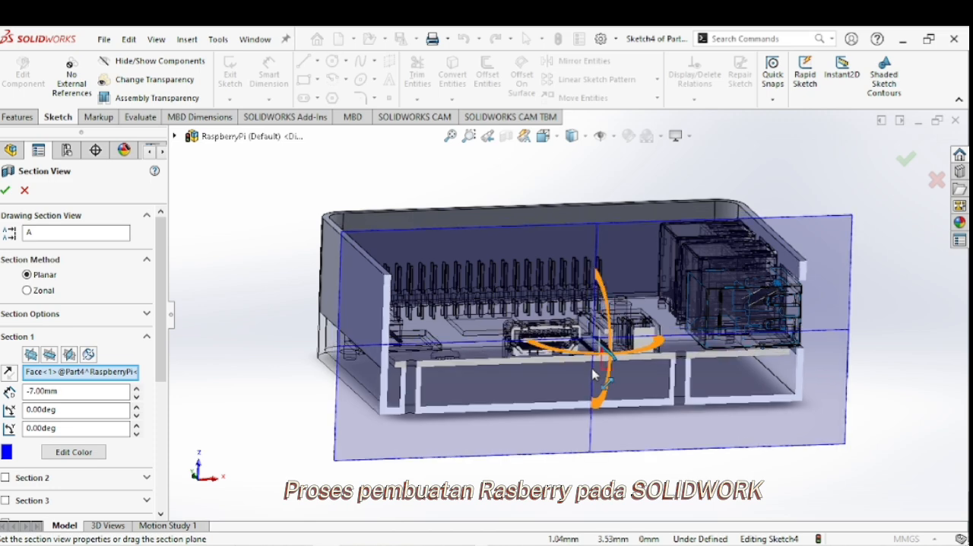
click(905, 160)
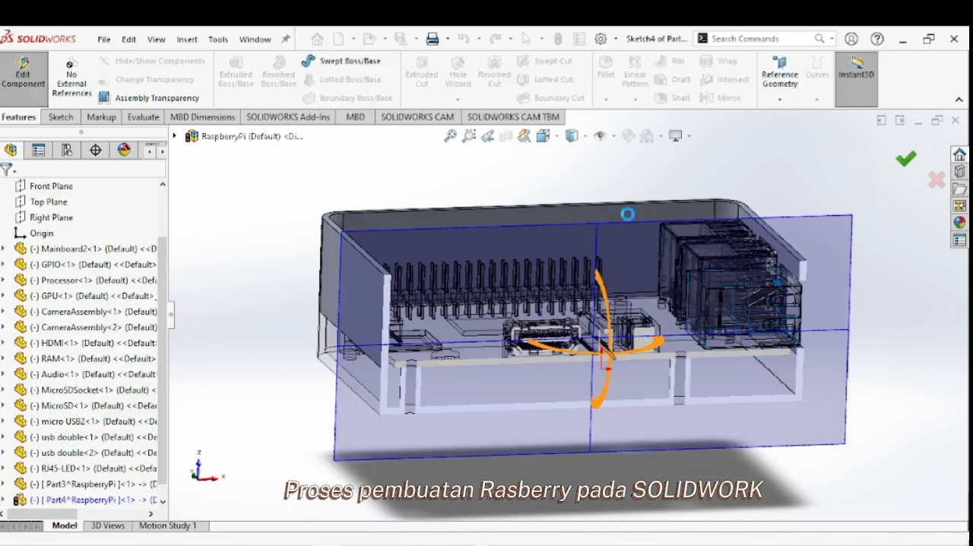
click(517, 242)
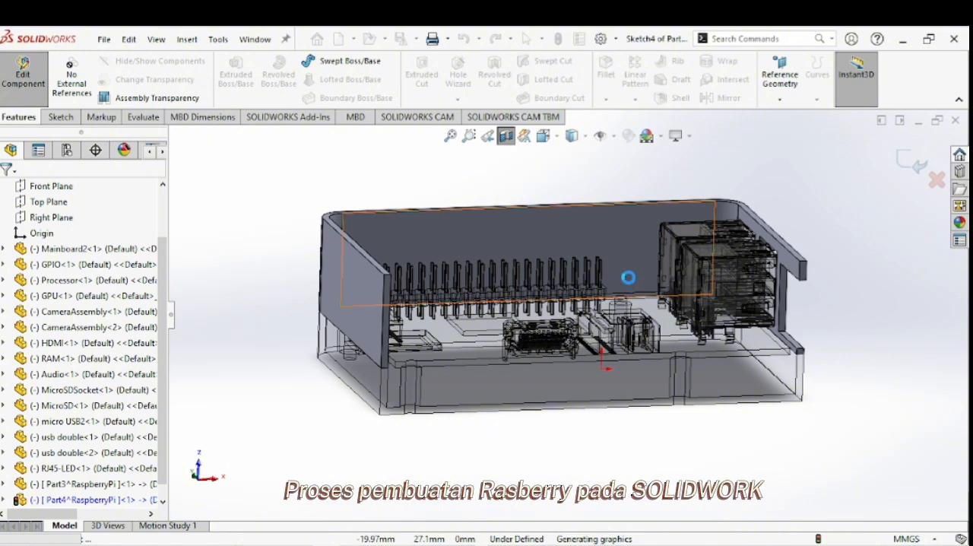
Sketch corner rectangles around the micro USB connector and the HDMI connector, the HDMI one about 15 by 6 mm.
click(542, 139)
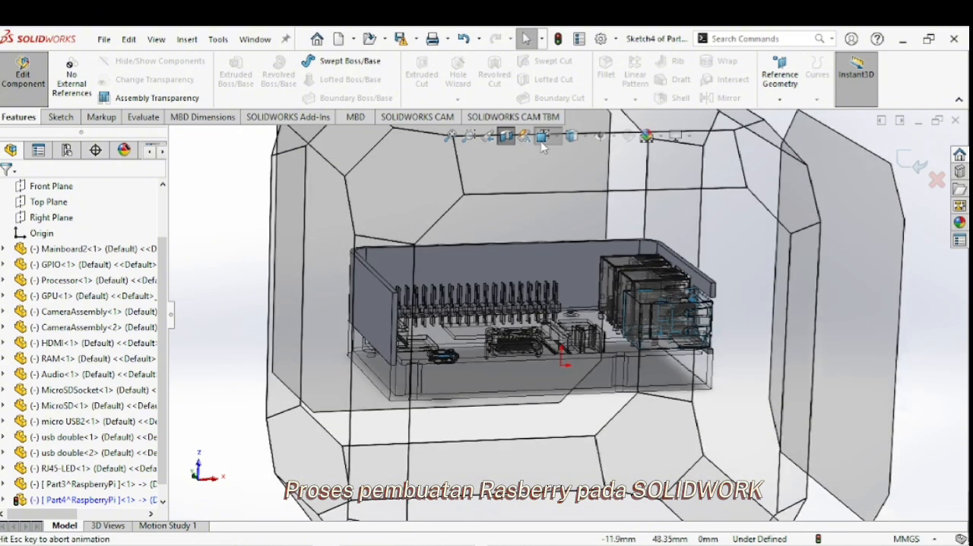
click(473, 388)
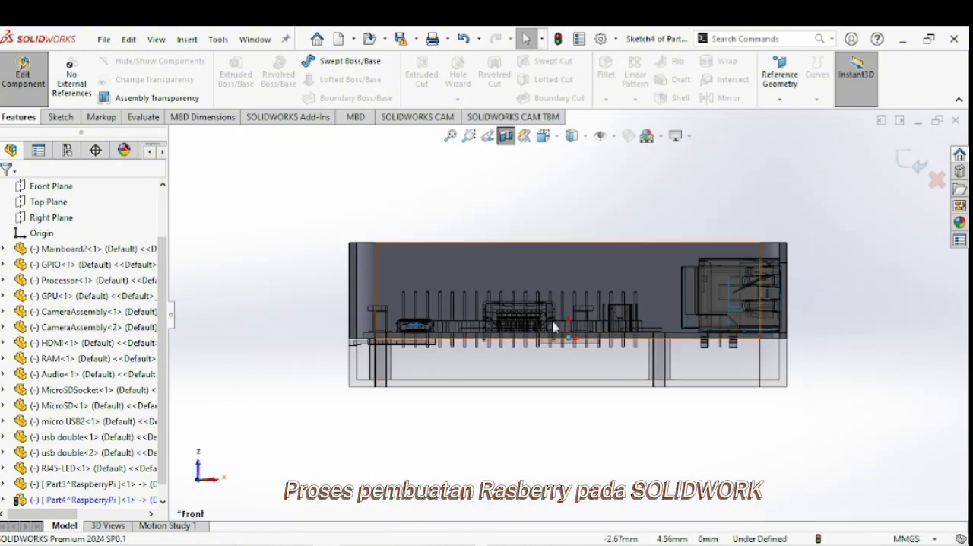
scroll(550, 341, down, 6)
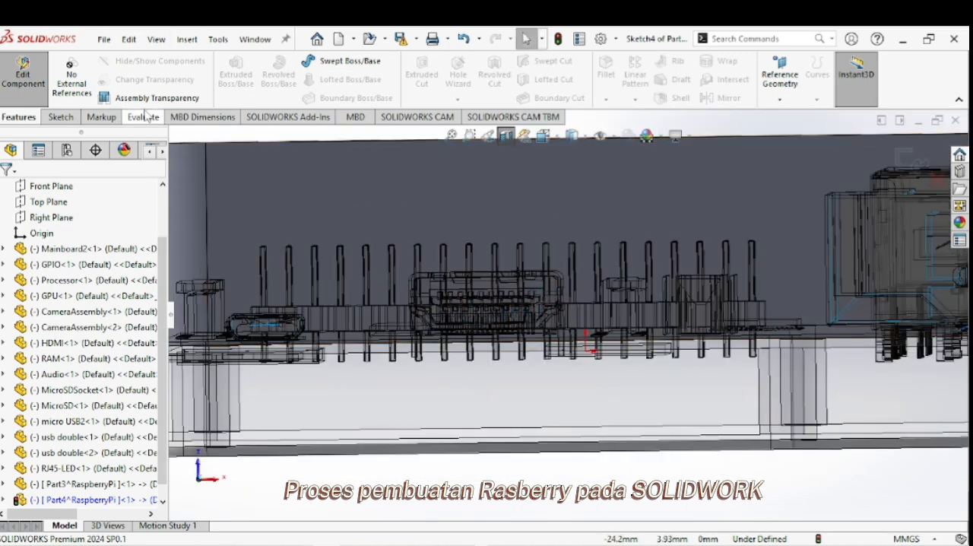
click(60, 116)
click(303, 79)
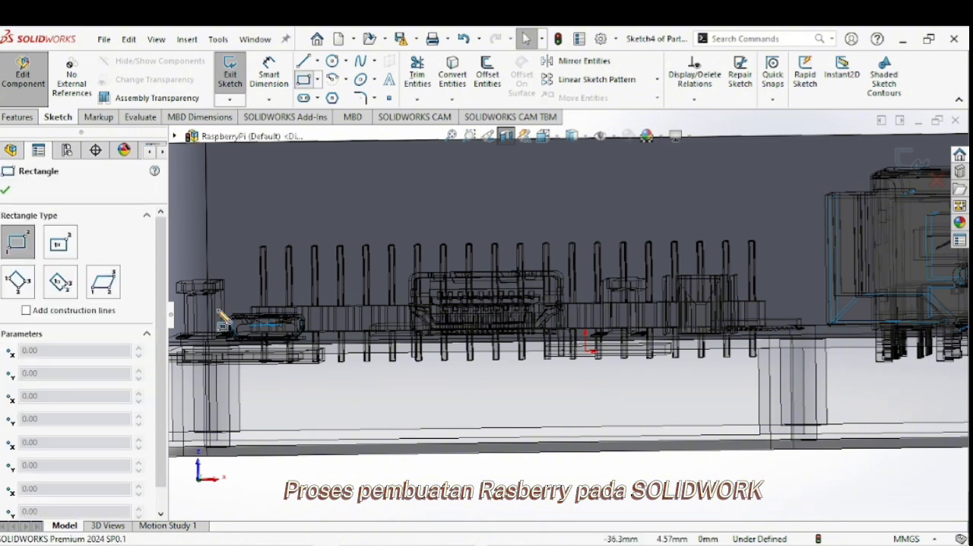
click(225, 313)
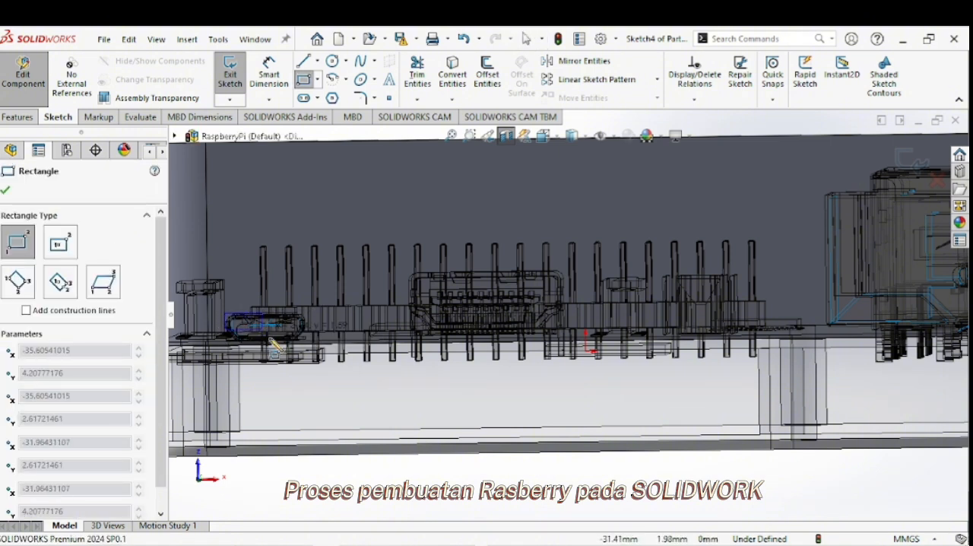
click(307, 340)
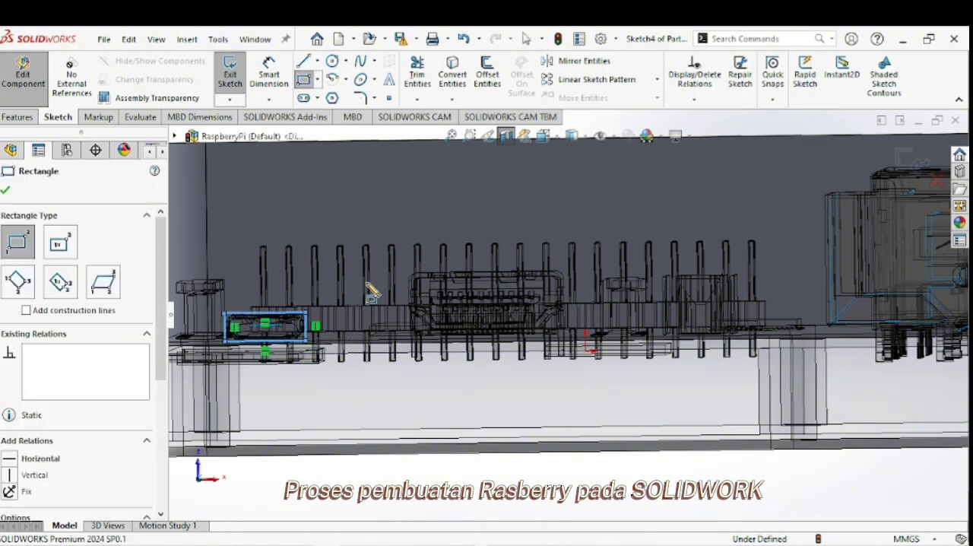
click(410, 266)
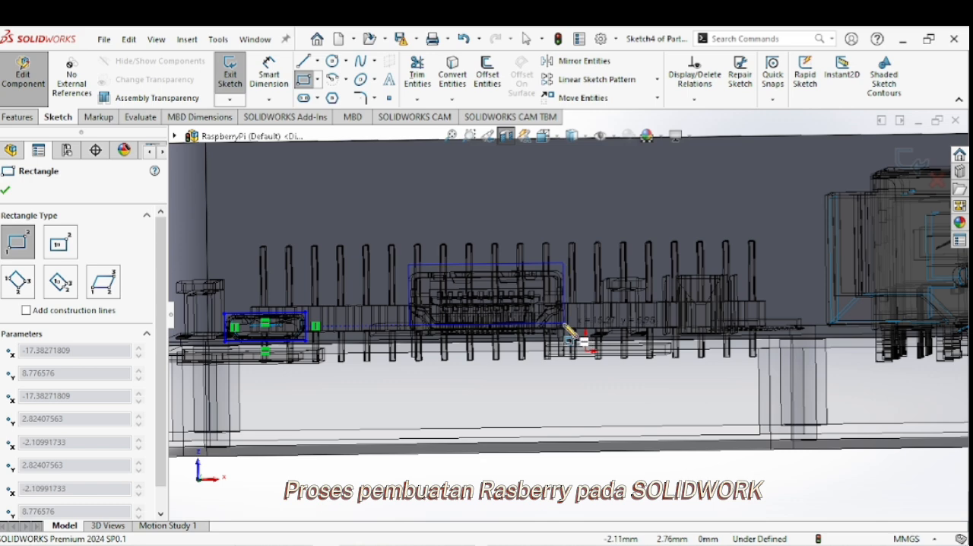
click(567, 326)
Sketch a corner rectangle about 5 by 6 mm around the audio jack on the long wall.
scroll(839, 283, up, 1)
scroll(839, 283, up, 1)
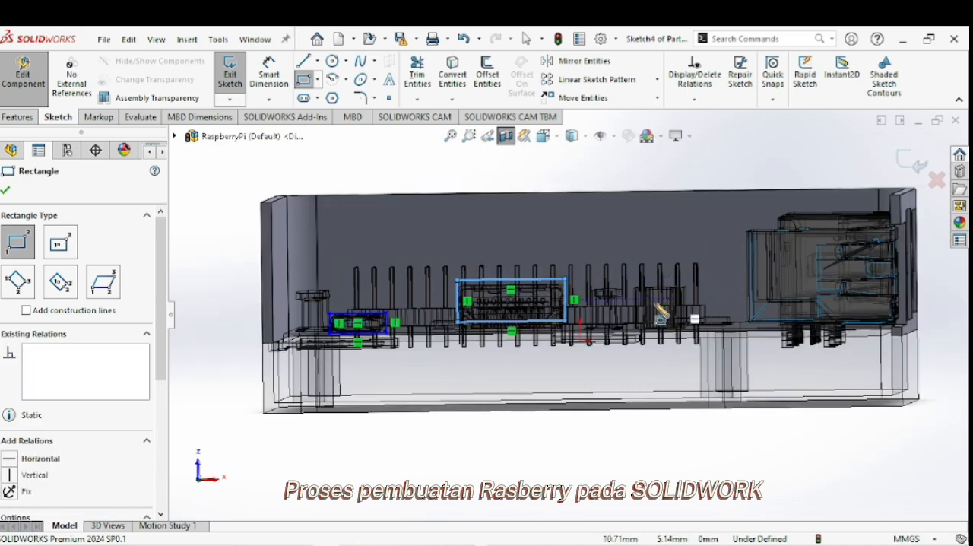
scroll(706, 298, down, 4)
scroll(609, 314, down, 2)
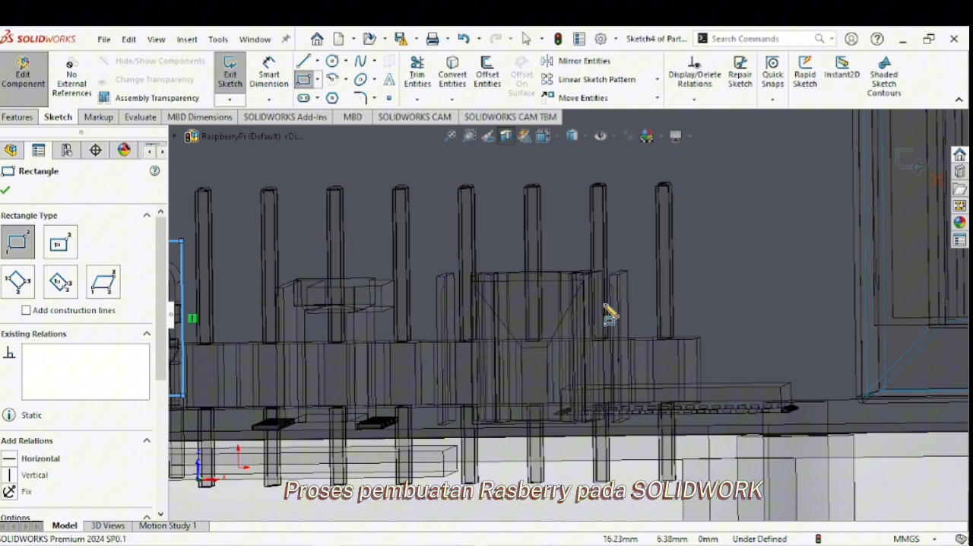
click(471, 269)
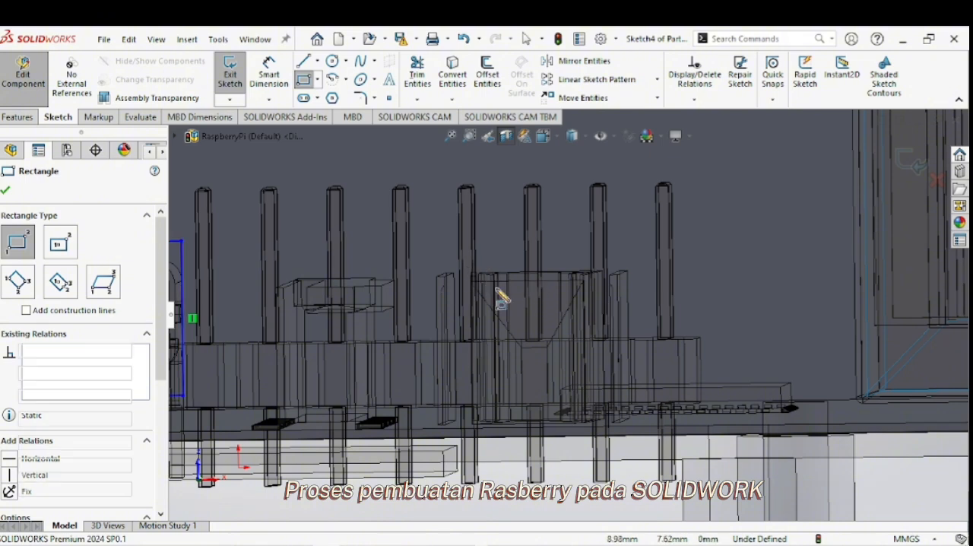
click(612, 426)
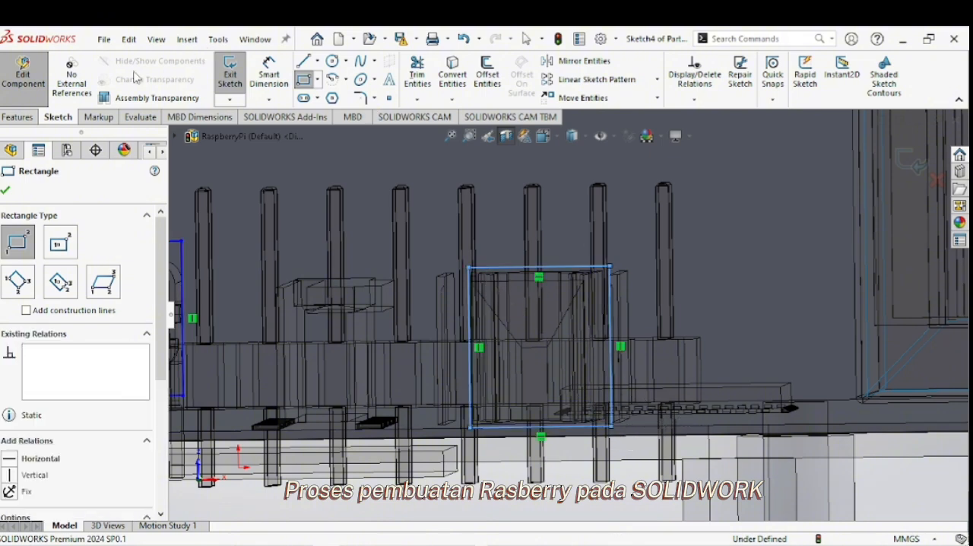
click(7, 190)
Cut-extrude the micro USB, HDMI and audio rectangles through the long wall and turn off the section view.
click(17, 117)
click(421, 76)
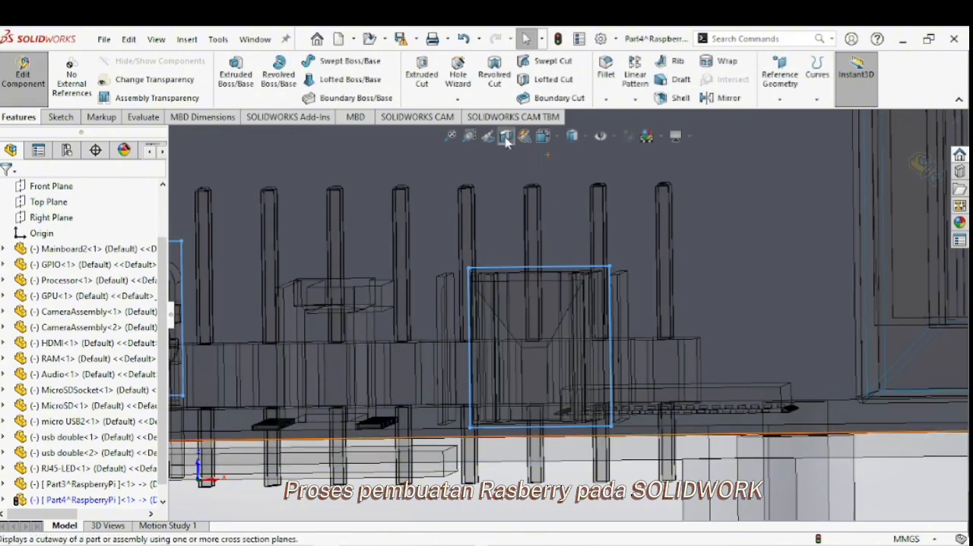
click(507, 135)
scroll(543, 235, up, 6)
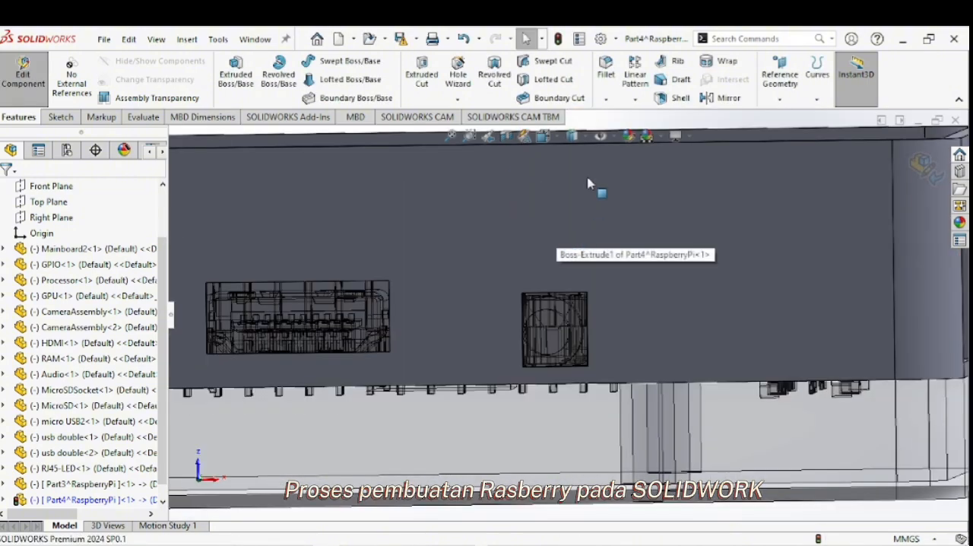
middle_drag(555, 236, 558, 322)
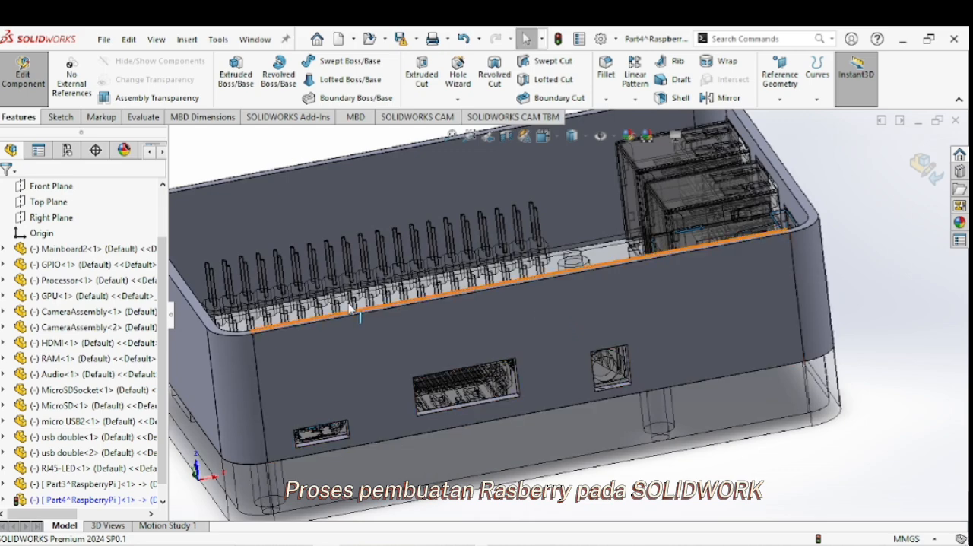
scroll(567, 264, up, 1)
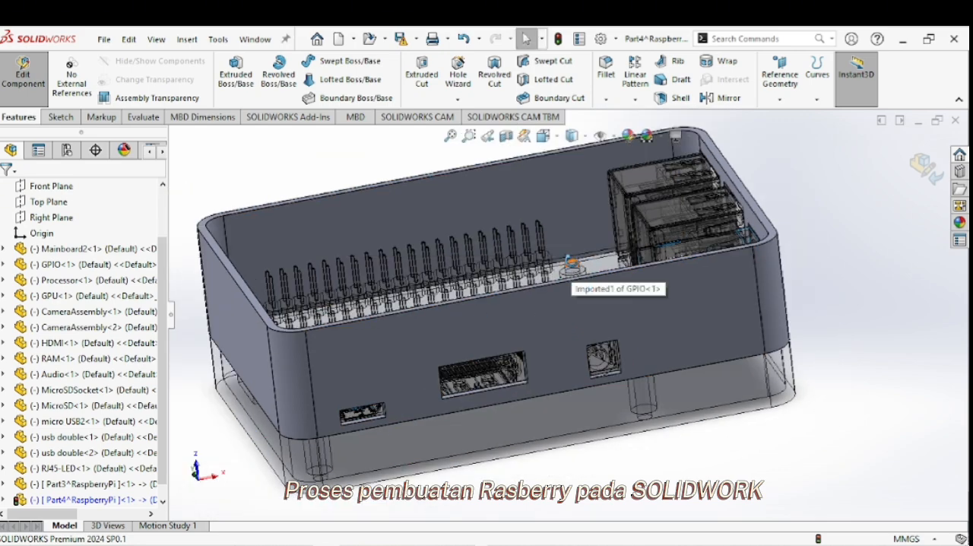
Start a sketch on the top rim face of the enclosure's upper walls and convert that face's outer outline into sketch entities.
middle_drag(568, 264, 462, 332)
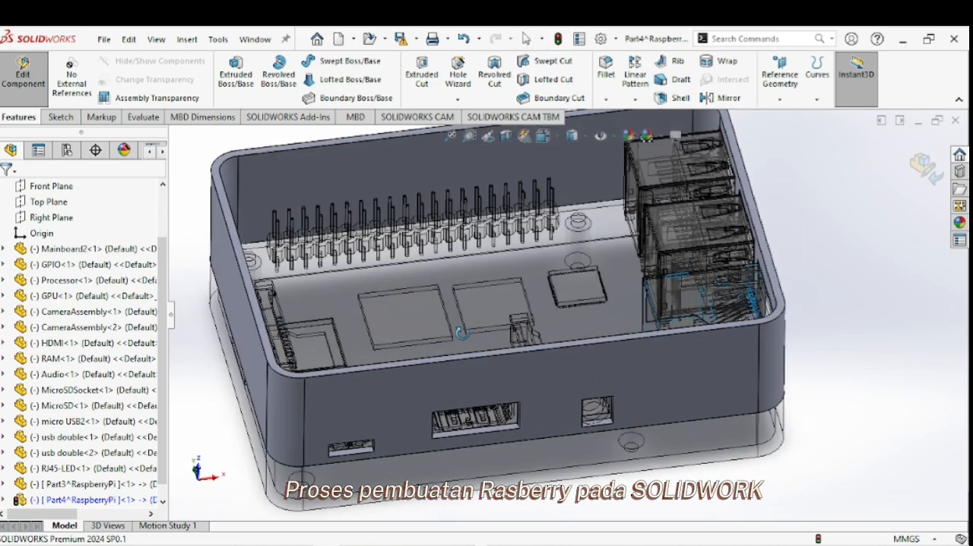
click(437, 371)
right_click(432, 365)
middle_drag(355, 334, 341, 380)
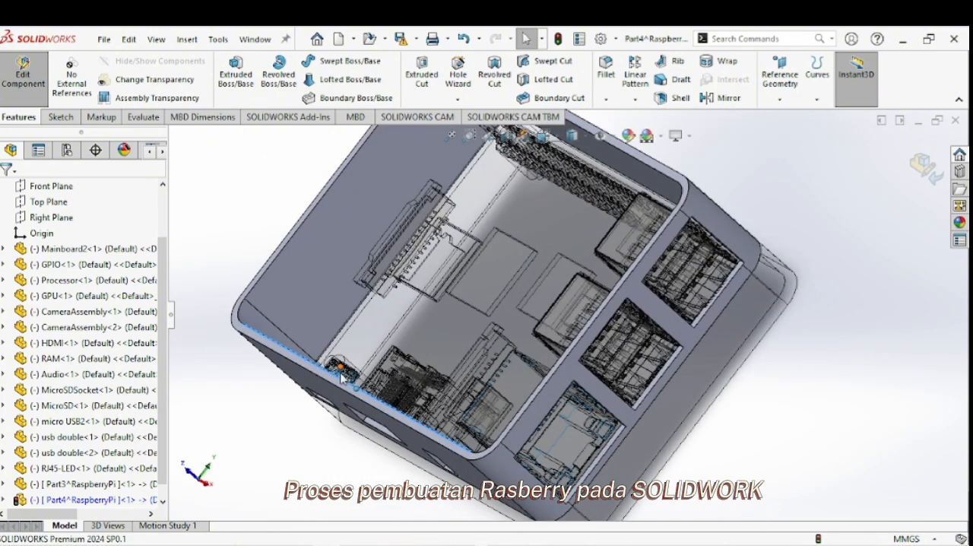
click(340, 385)
right_click(340, 379)
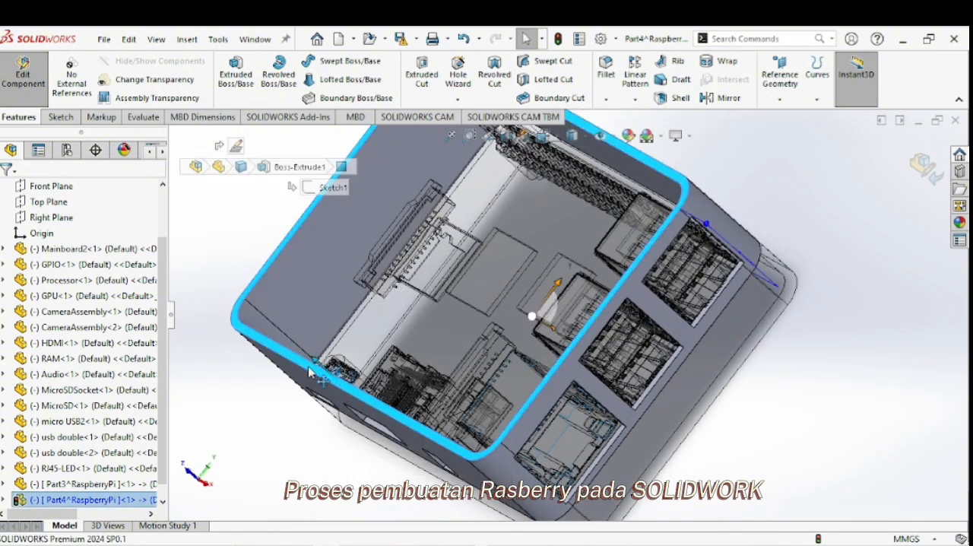
right_click(309, 365)
click(272, 171)
click(269, 347)
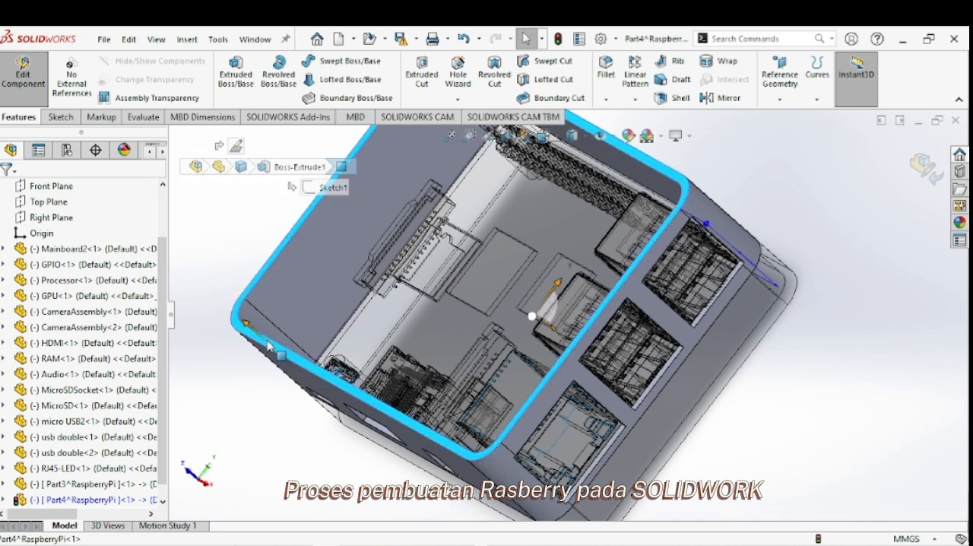
click(334, 302)
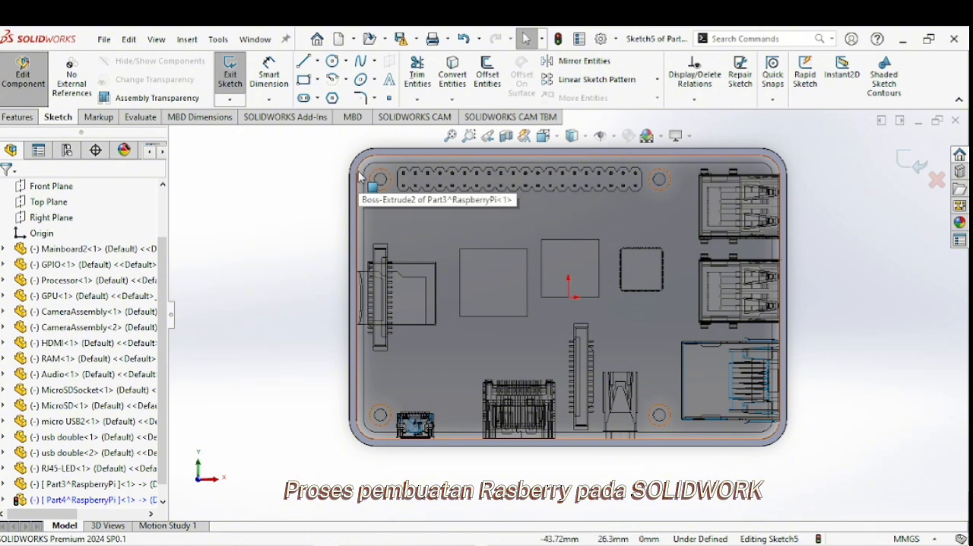
click(452, 74)
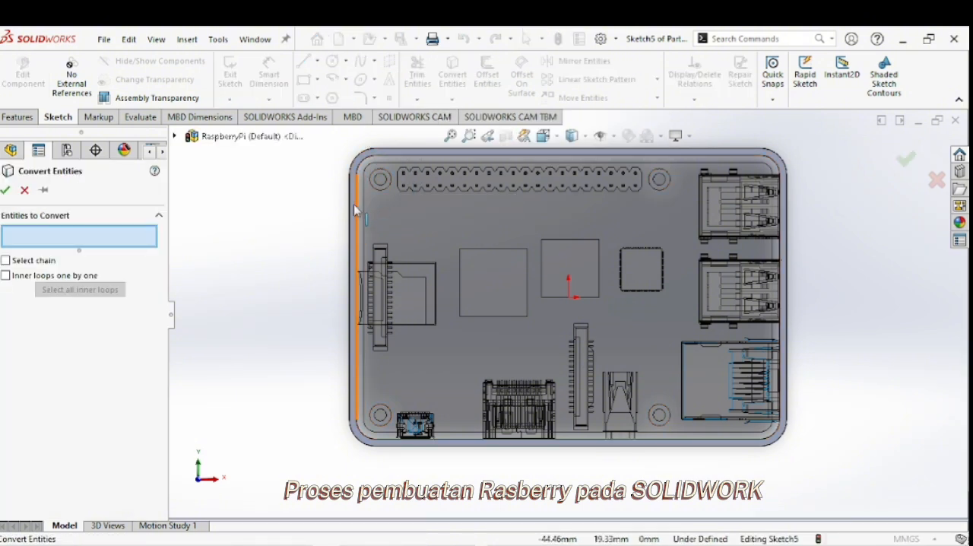
click(354, 209)
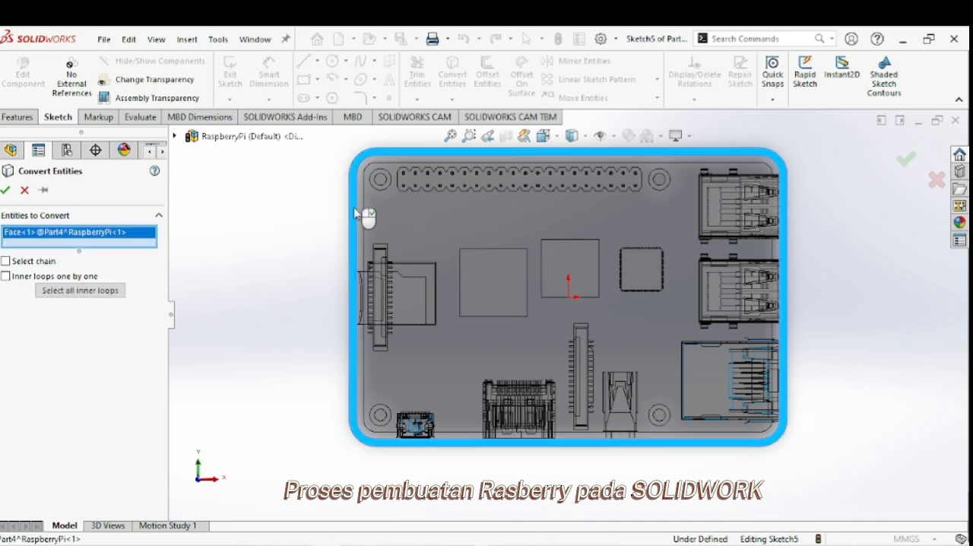
click(5, 191)
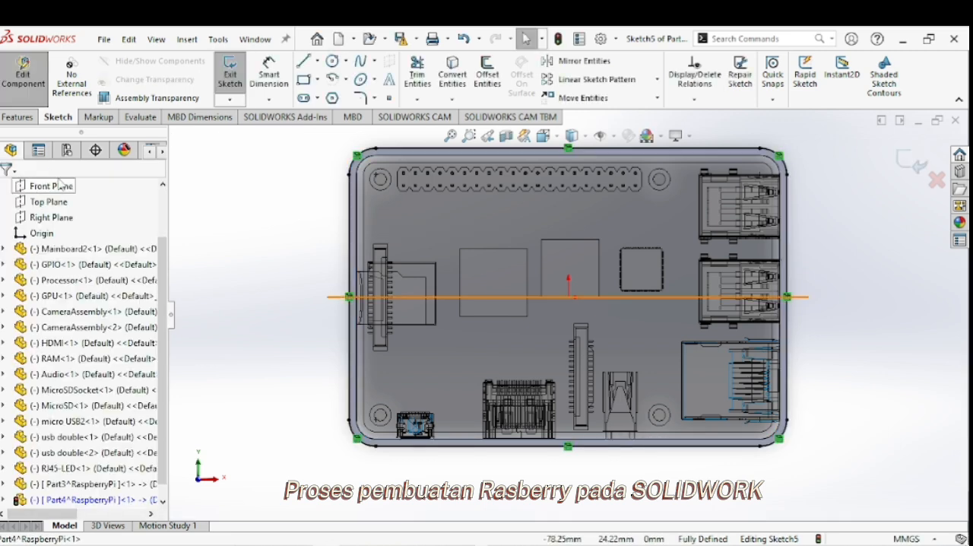
Extrude the converted outline upward 1.5 mm as a blind boss merged with the walls to form the lid.
click(17, 116)
click(247, 83)
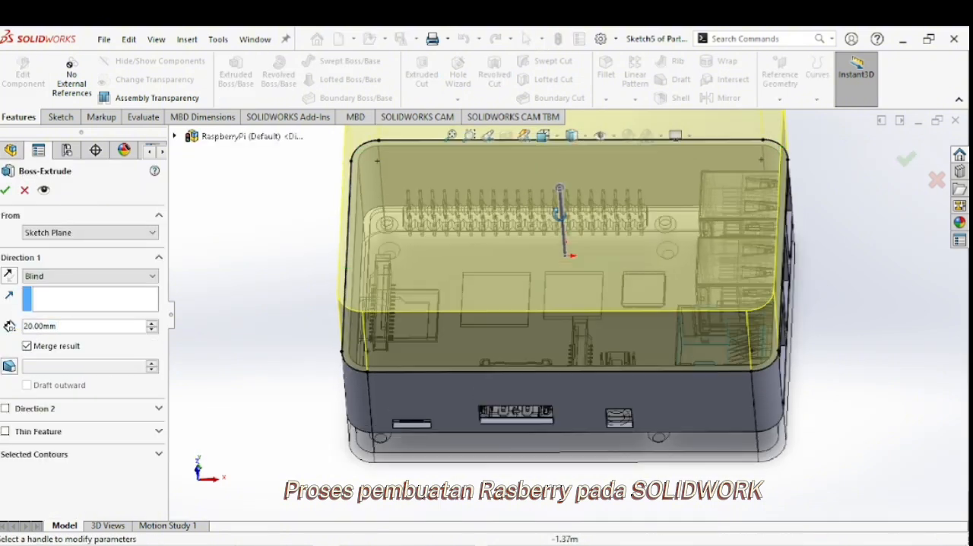
mouse_move(559, 215)
middle_down()
mouse_move(552, 200)
mouse_move(520, 193)
middle_up()
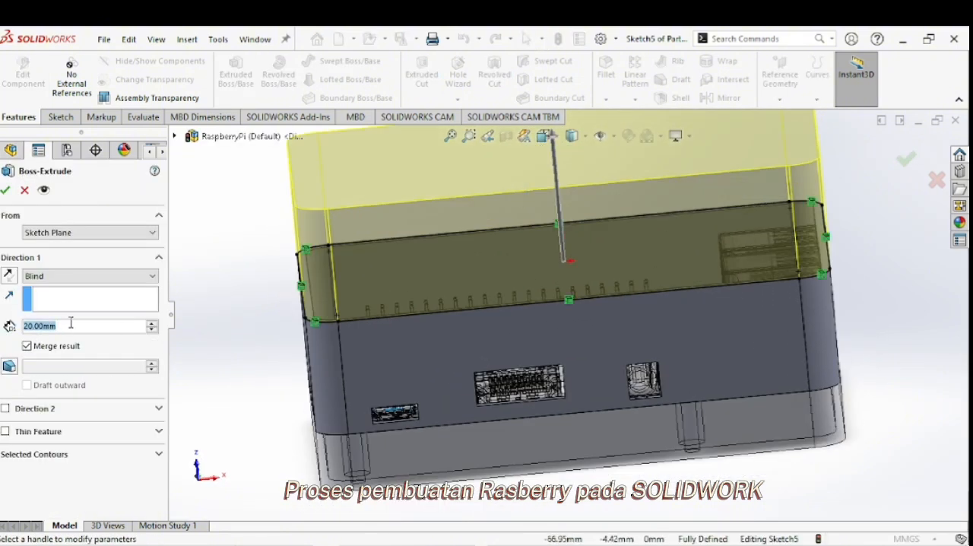
text(1.5)
key(Return)
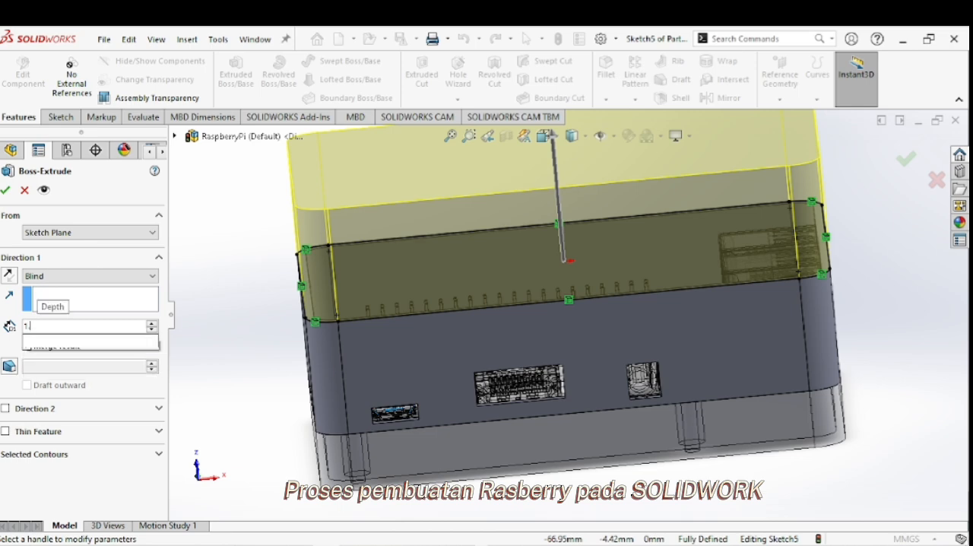
click(6, 189)
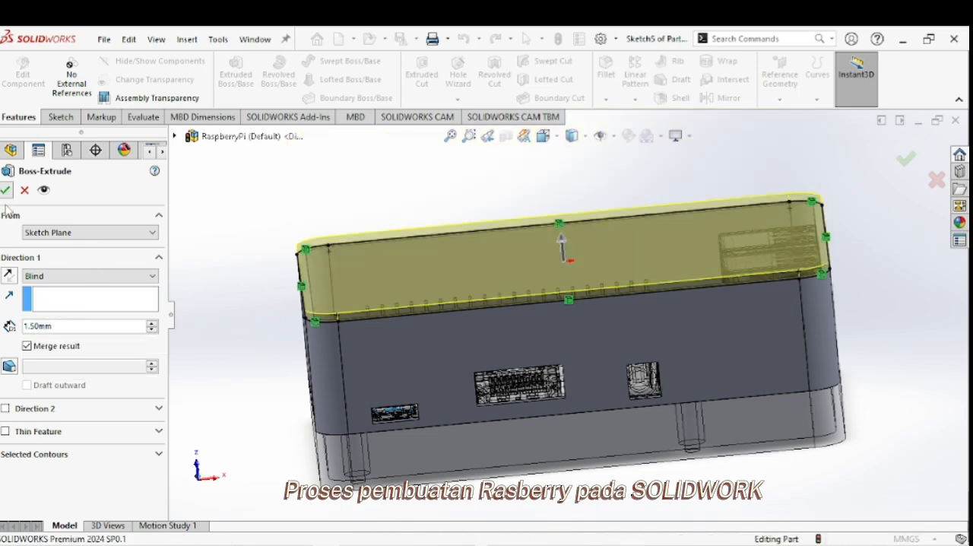
Fillet the lid's outer top edge all around with a symmetric 3 mm radius.
mouse_move(394, 330)
middle_down()
mouse_move(461, 324)
mouse_move(463, 344)
mouse_move(453, 330)
mouse_move(401, 334)
middle_up()
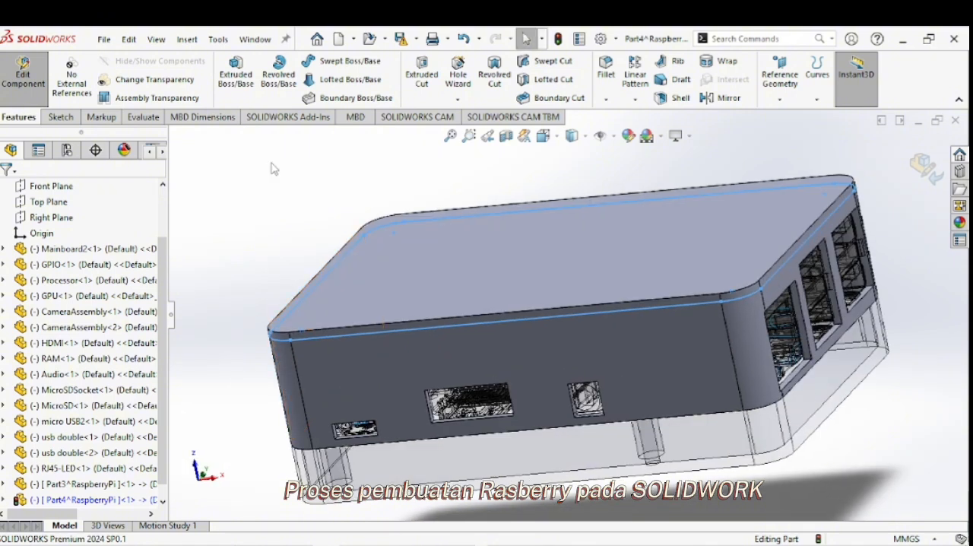
click(273, 165)
click(606, 76)
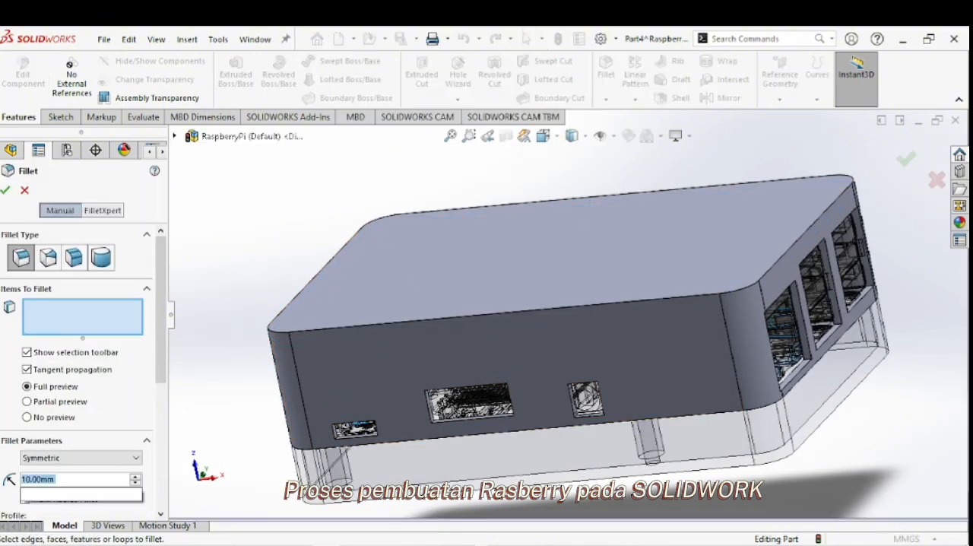
click(453, 319)
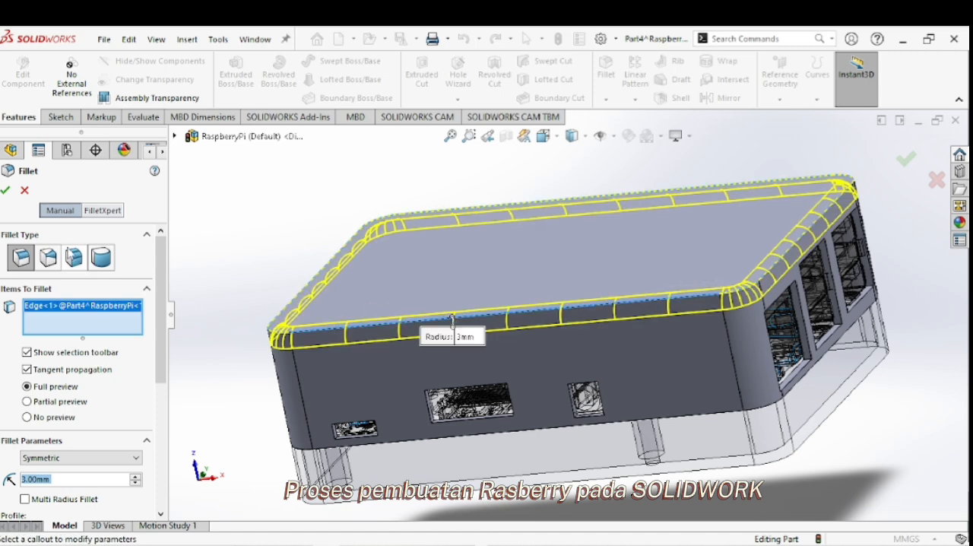
click(6, 191)
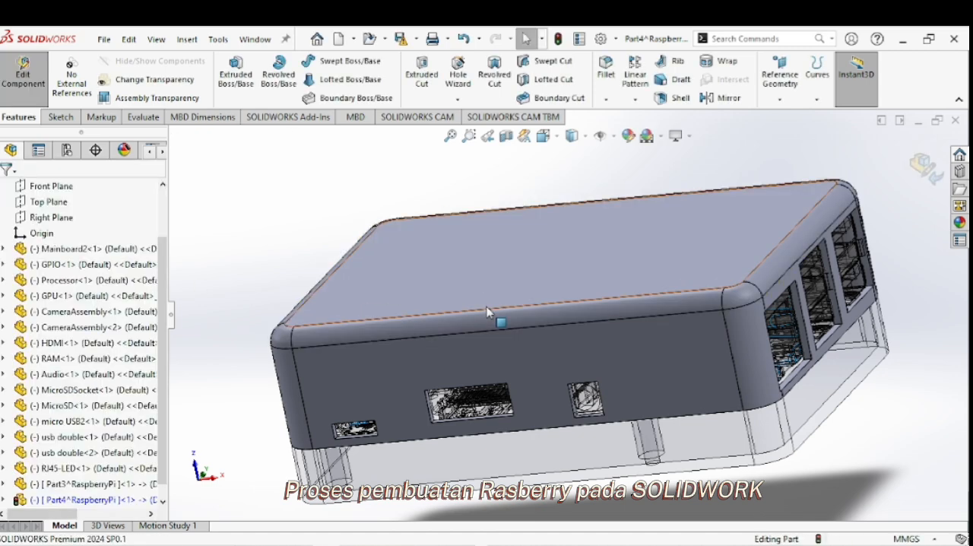
Finish editing the upper enclosure part in context and return to the assembly.
middle_drag(496, 317, 676, 293)
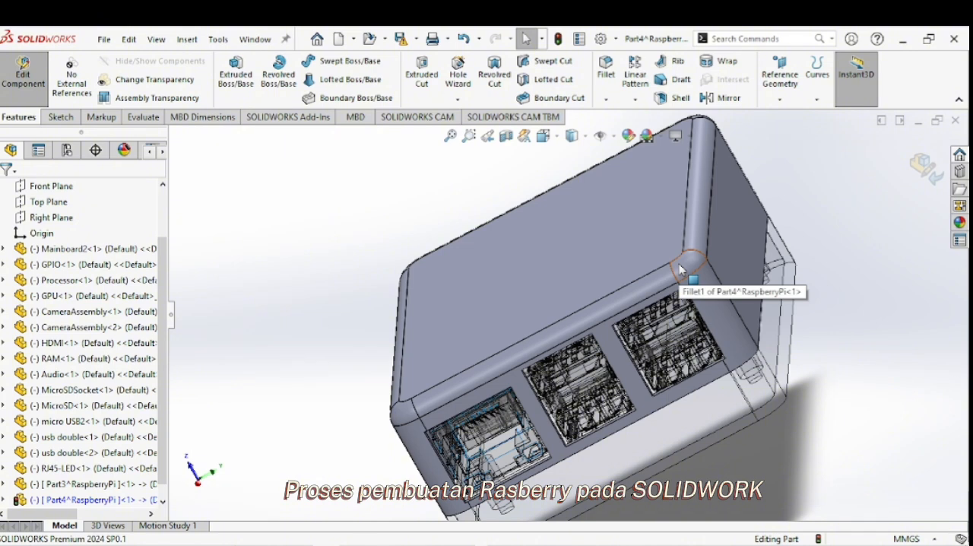
click(674, 270)
middle_drag(673, 270, 707, 258)
click(406, 276)
click(647, 286)
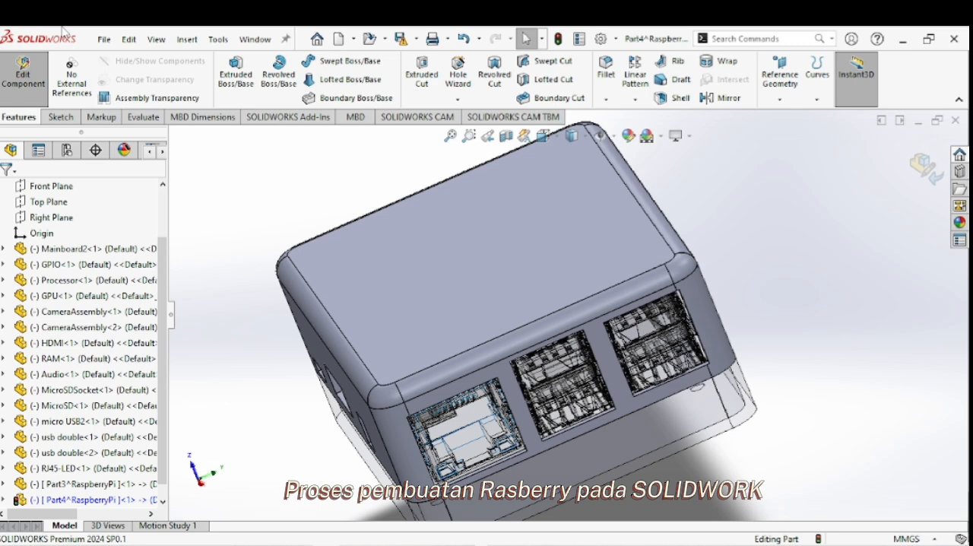
click(23, 73)
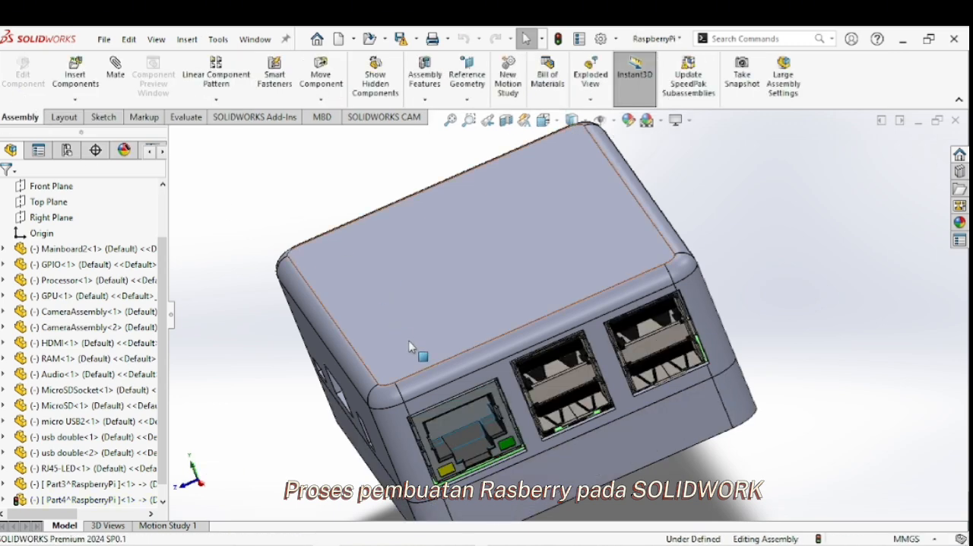
middle_drag(466, 398, 515, 345)
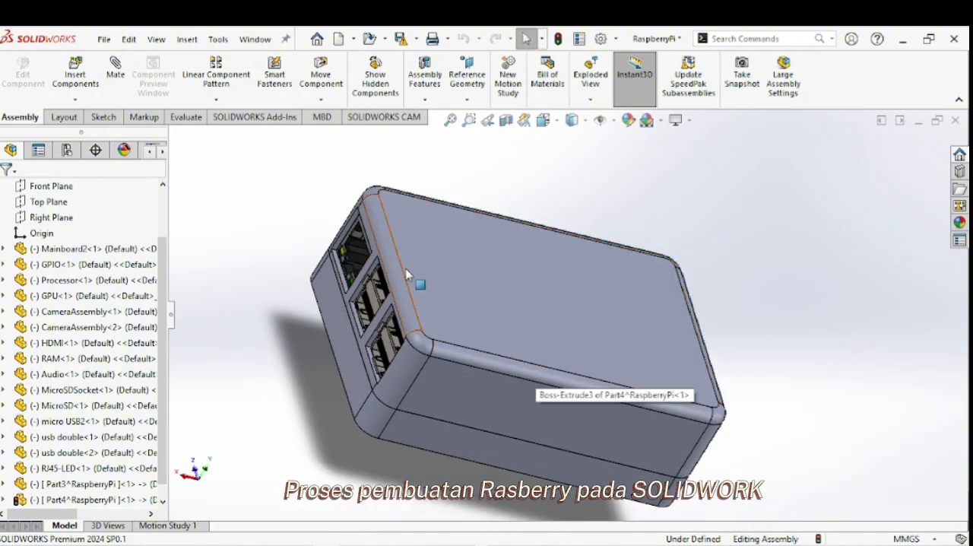
Save the assembly as "tugas rasbery" in the TUGAS RASBERY folder, accepting the conversion to the current file version.
click(104, 39)
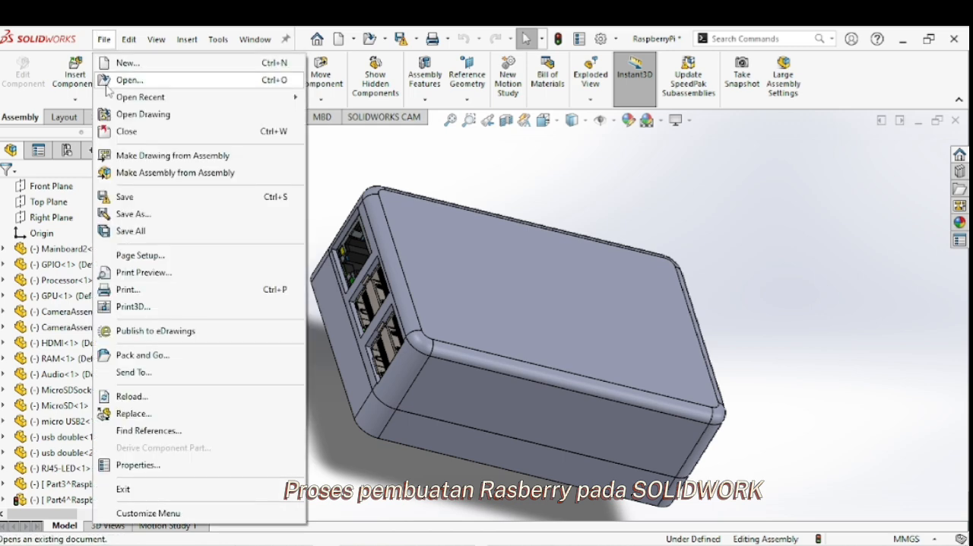
click(132, 225)
click(395, 236)
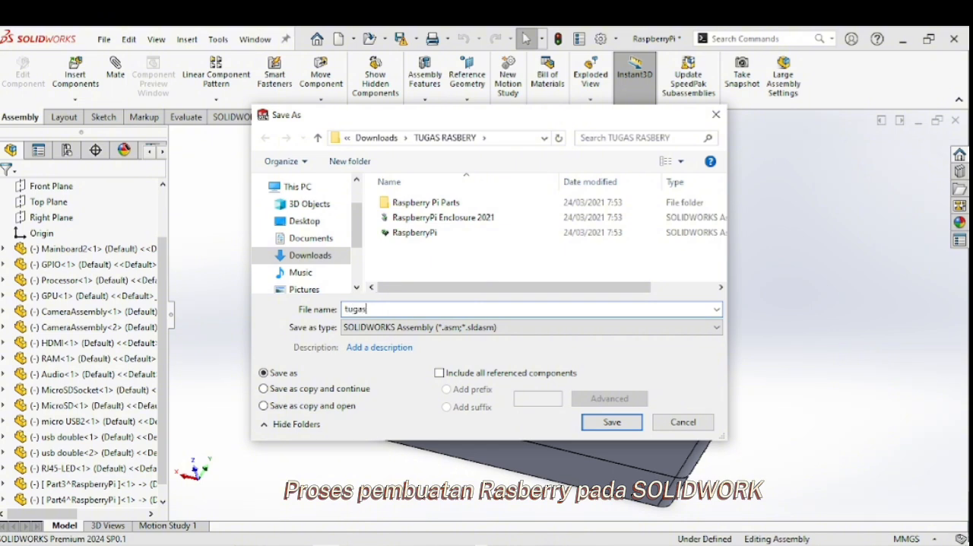
key(Return)
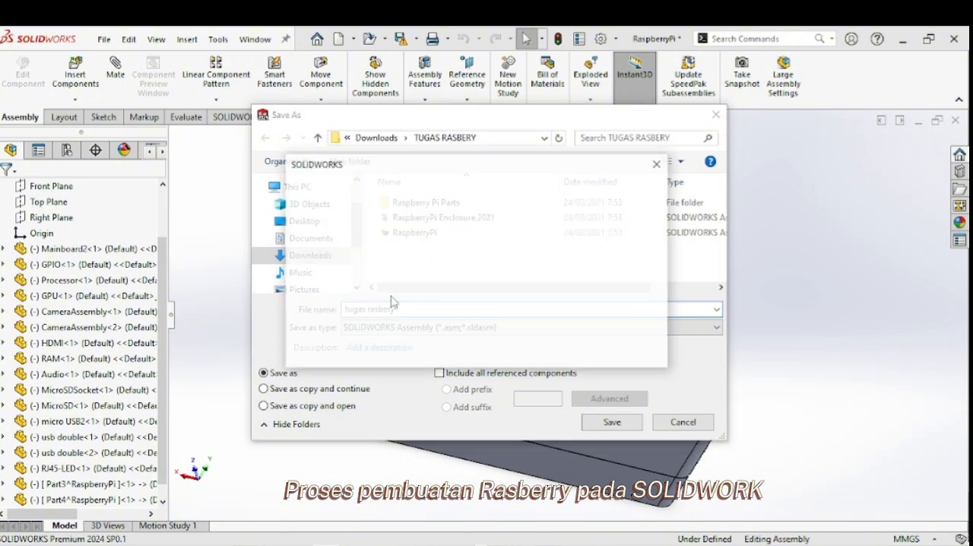
click(516, 258)
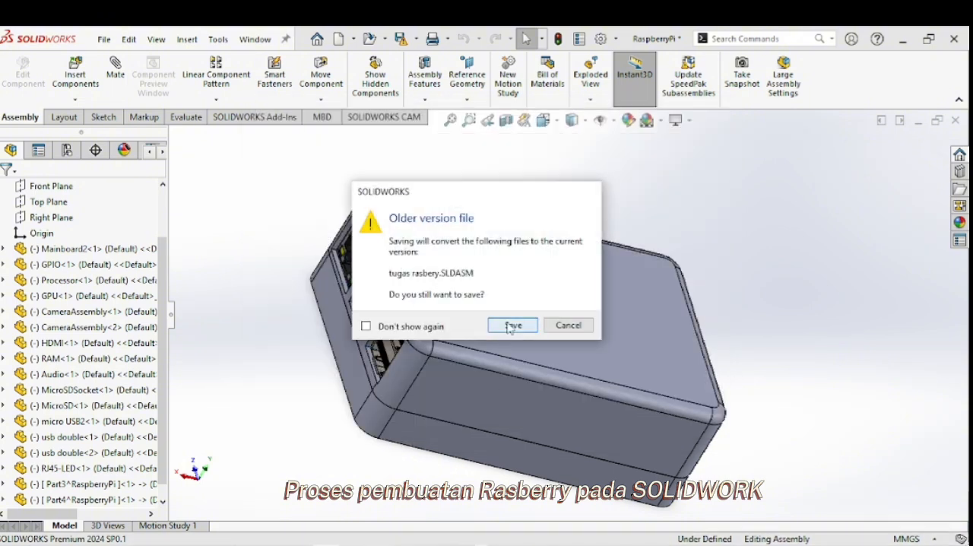
click(510, 323)
click(532, 254)
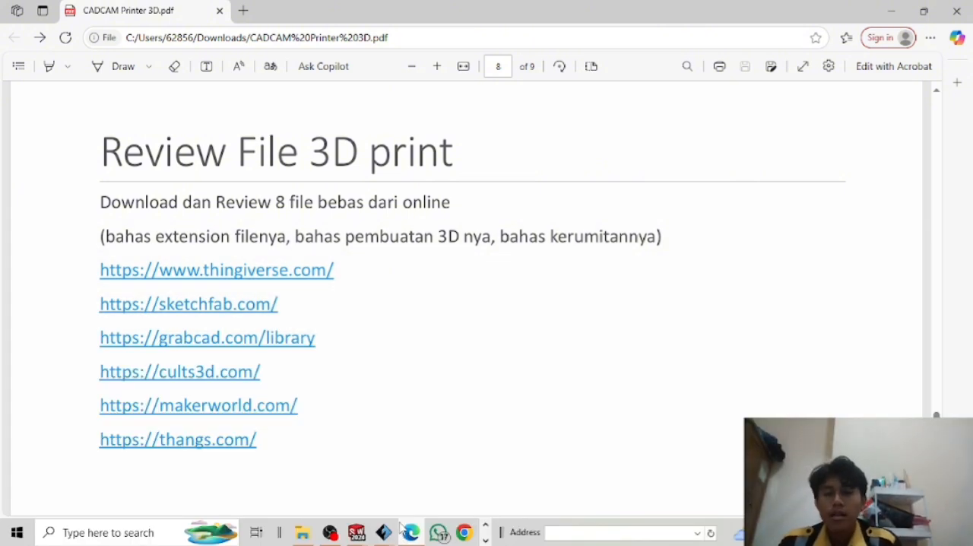
Switch to the FlashPrint window that holds the standing cartoon figure on the FlashForge Dreamer build plate.
click(392, 529)
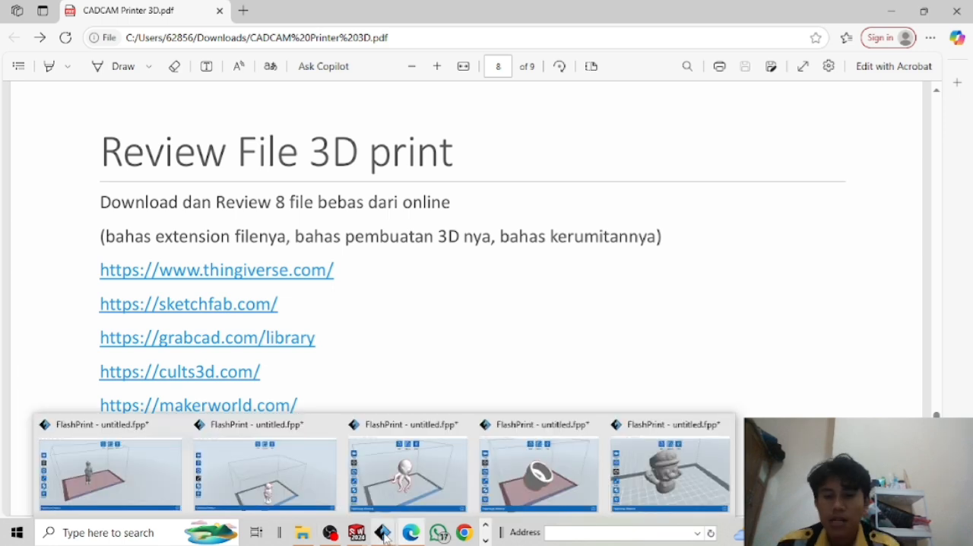
click(384, 534)
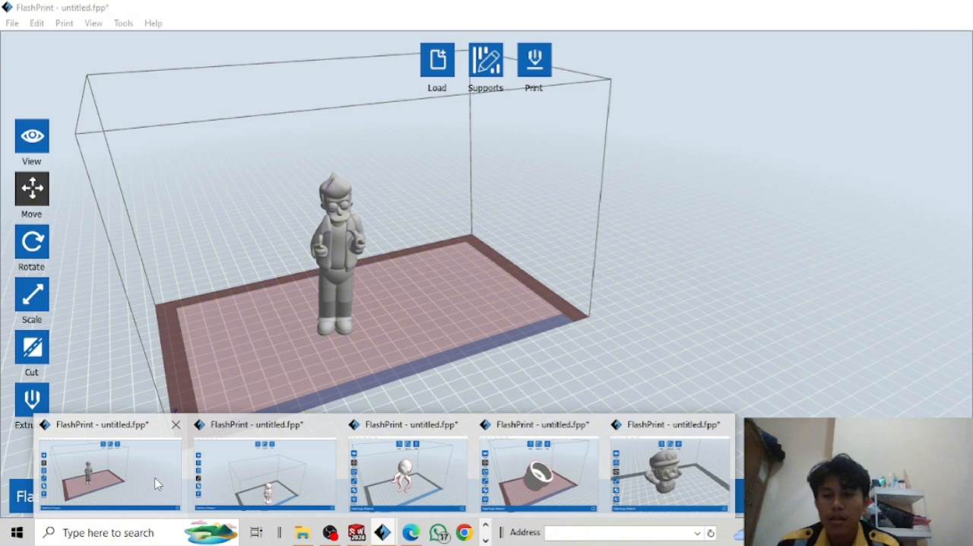
click(157, 484)
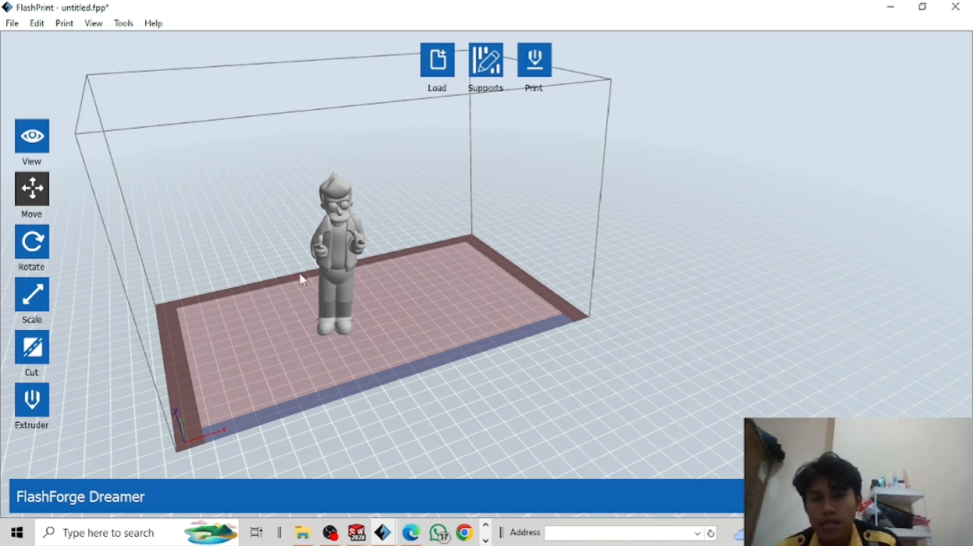
drag(302, 276, 320, 330)
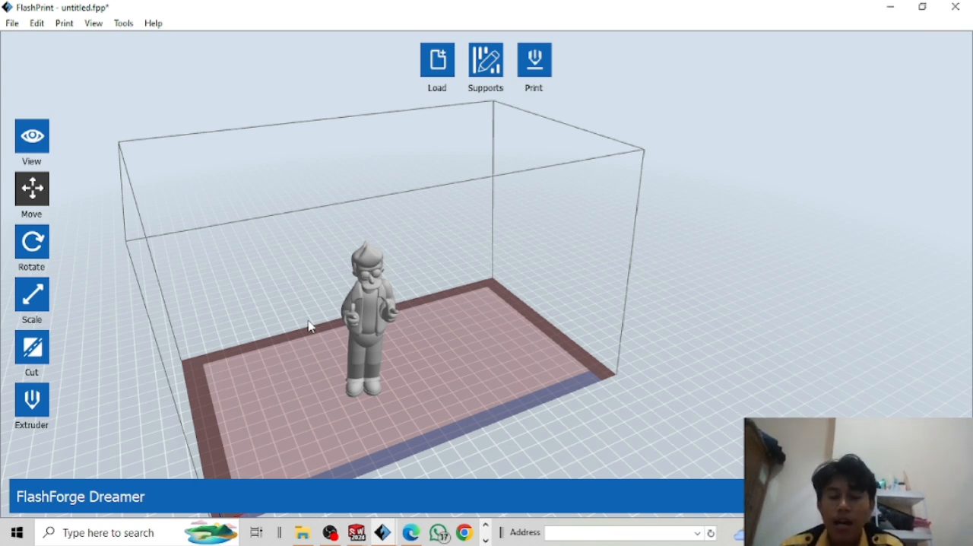
Move the standing figure a short distance across the build plate with the Move tool.
click(28, 199)
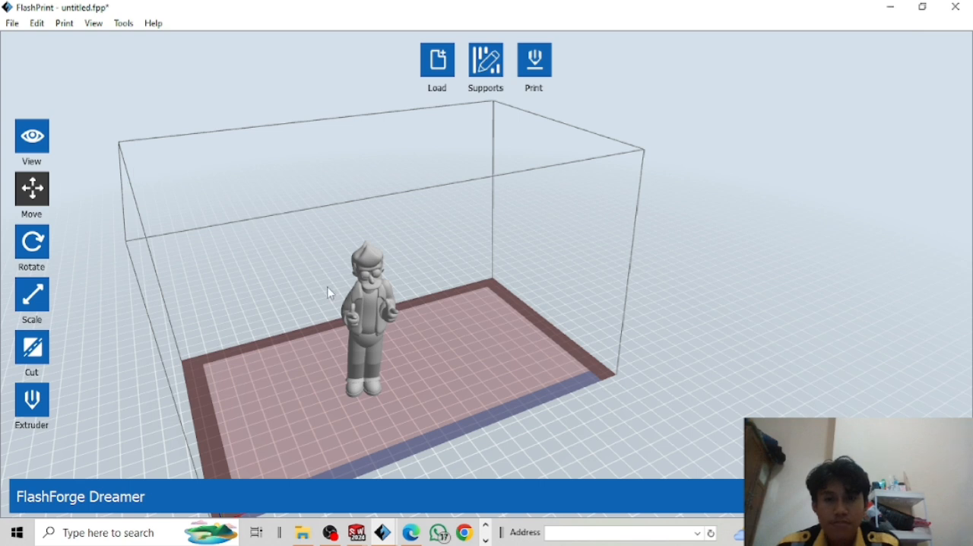
click(348, 364)
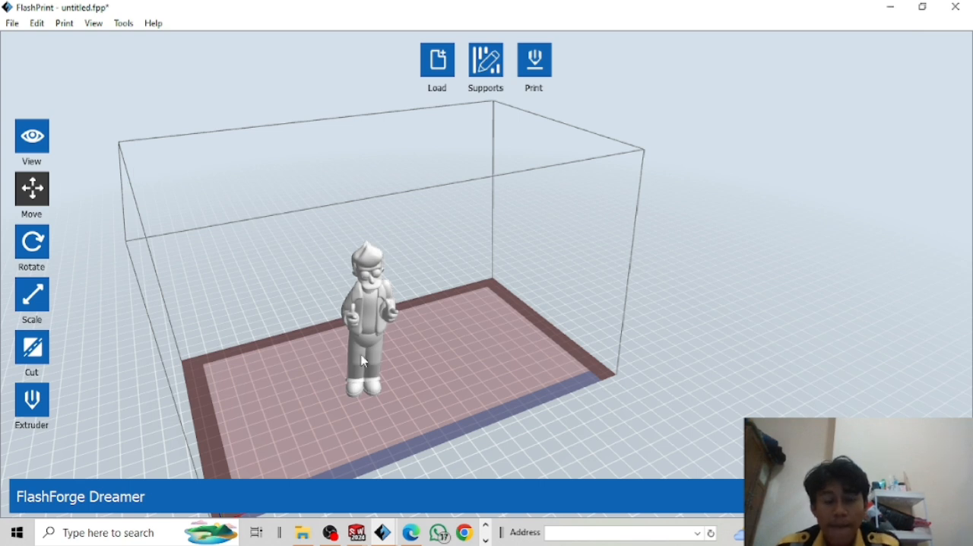
middle_drag(353, 327, 289, 339)
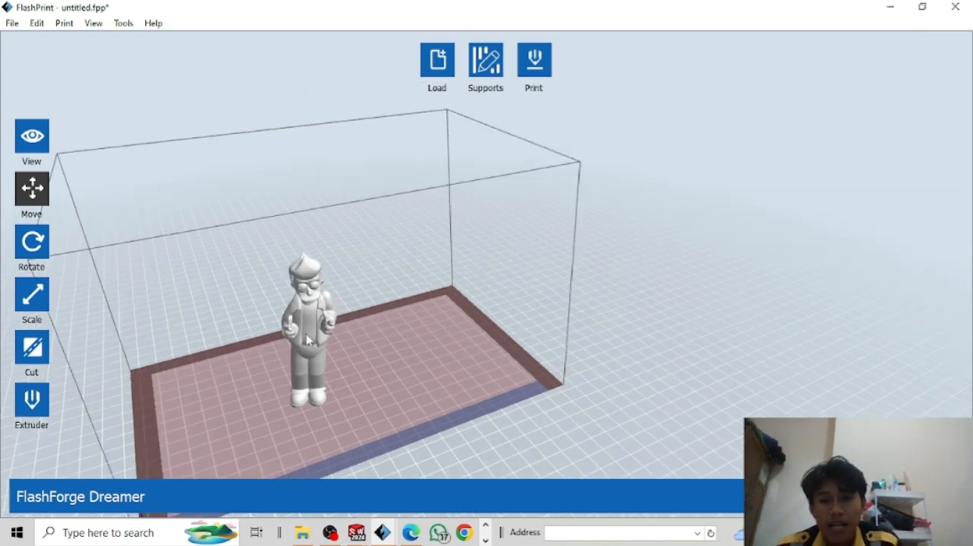
drag(293, 338, 333, 340)
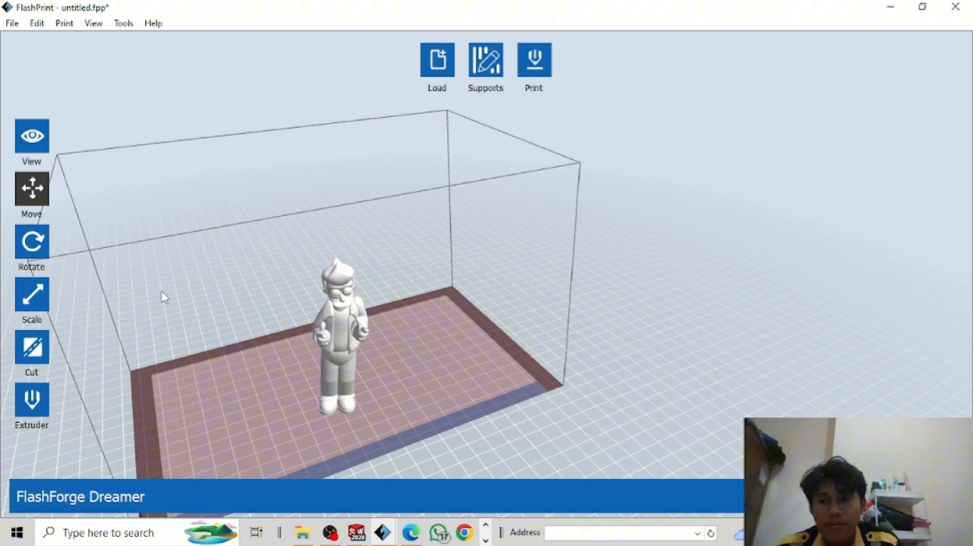
Tilt the standing cartoon figure by about 18° around the red axis with the Rotate tool.
click(41, 246)
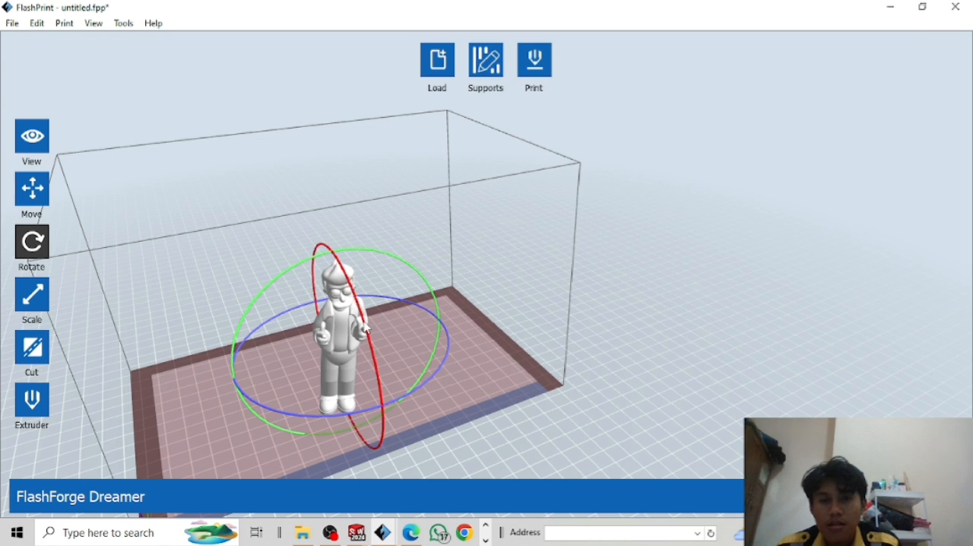
drag(368, 326, 347, 286)
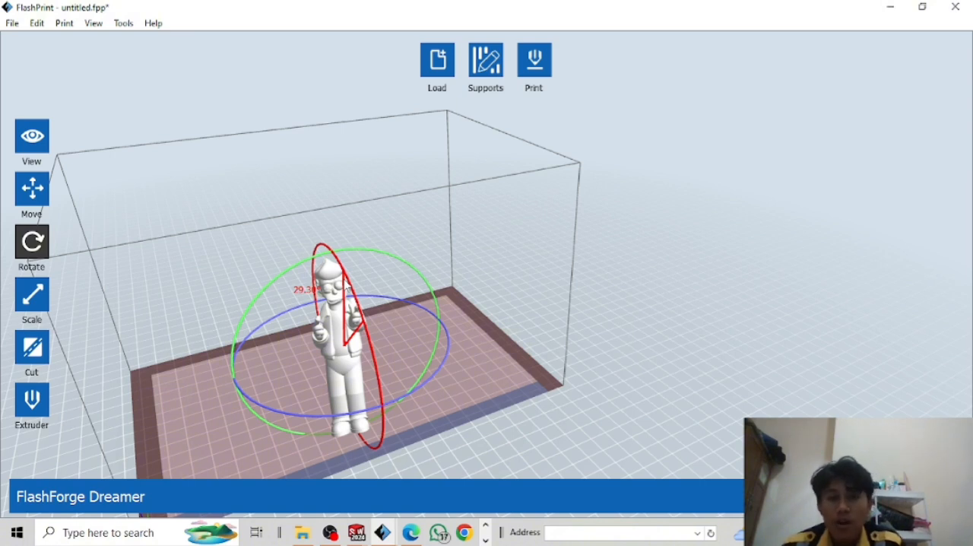
drag(346, 287, 367, 312)
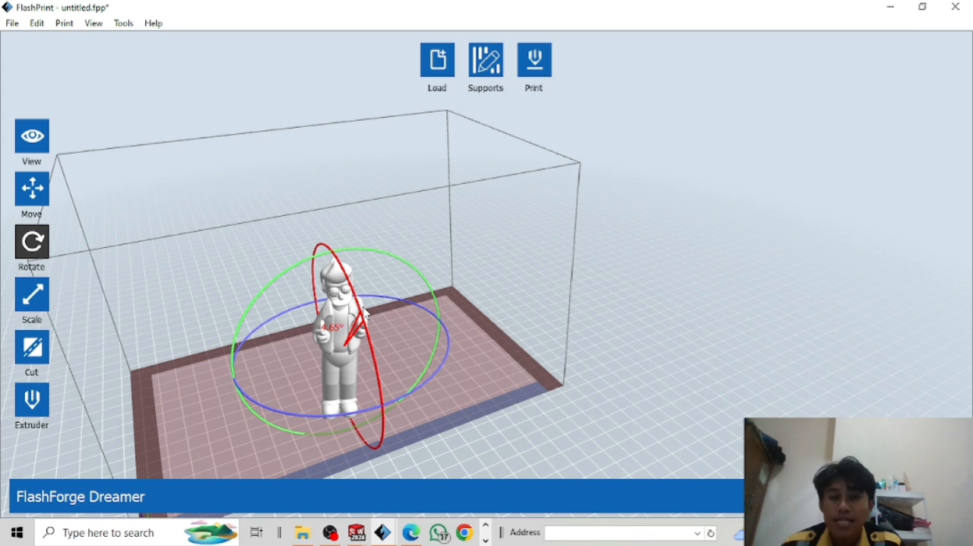
drag(367, 311, 354, 288)
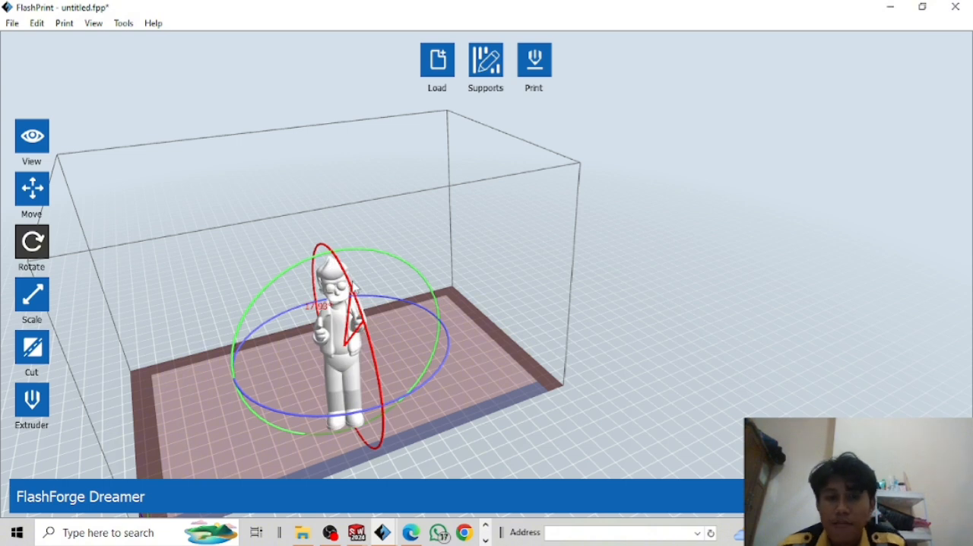
drag(354, 287, 356, 327)
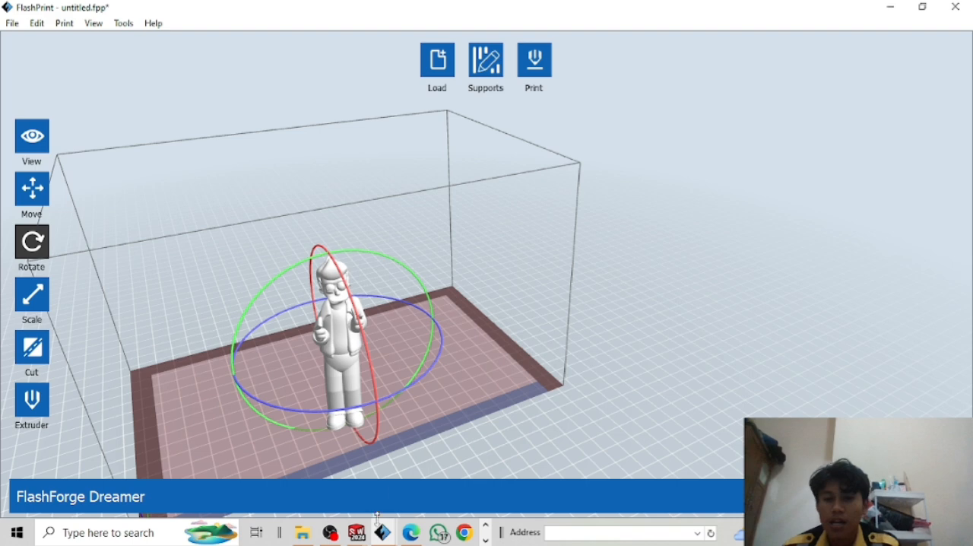
Switch to the FlashPrint window that holds the astronaut figurine and dismiss the model repair notice.
mouse_move(382, 531)
click(319, 496)
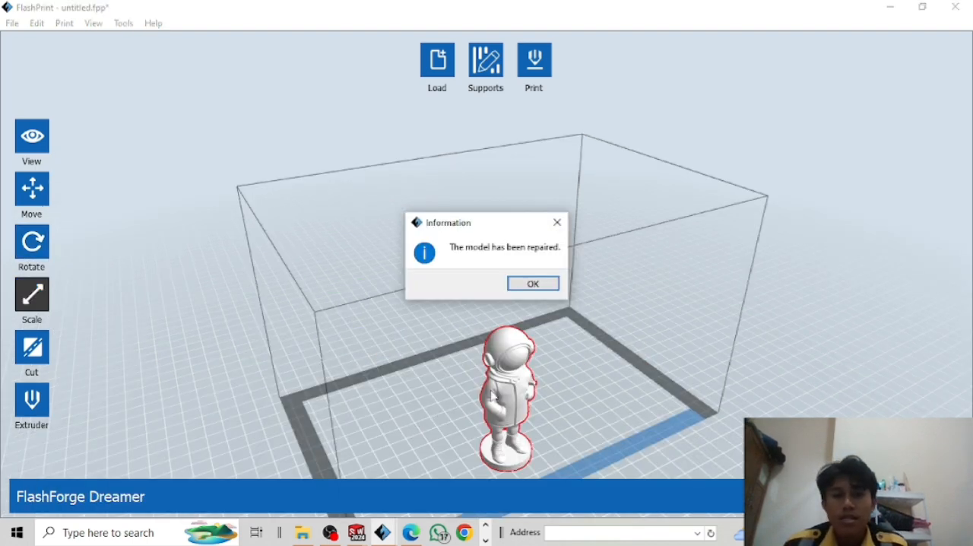
click(535, 284)
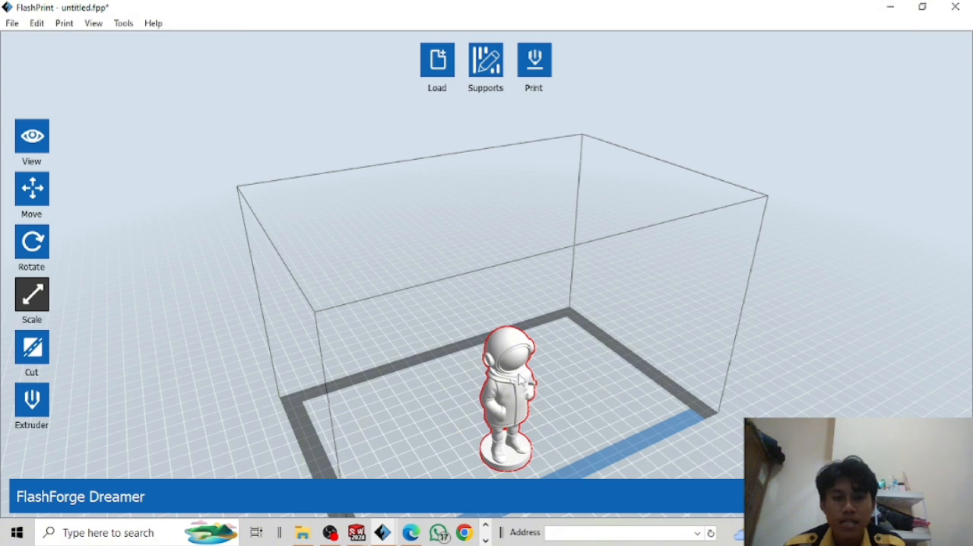
scroll(211, 278, down, 3)
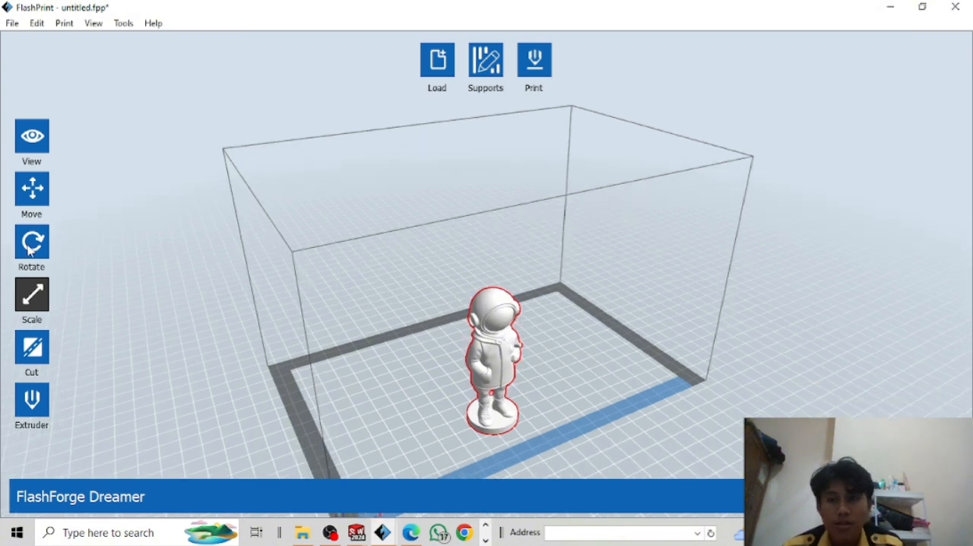
Inspect the astronaut figurine up close with the Rotate tool active, and return to the Move tool.
key(r)
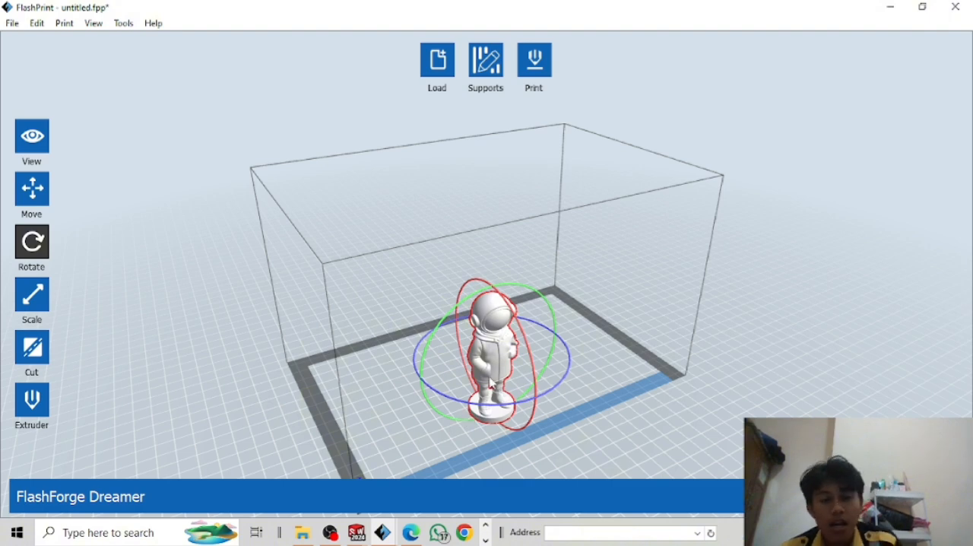
scroll(487, 380, up, 1)
middle_drag(459, 345, 449, 340)
middle_drag(542, 365, 465, 335)
scroll(465, 339, up, 3)
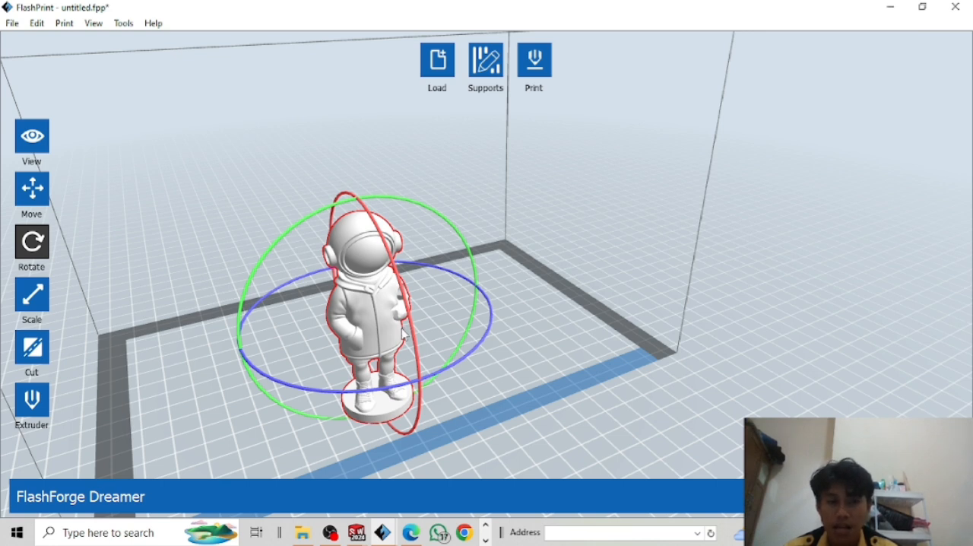
click(46, 192)
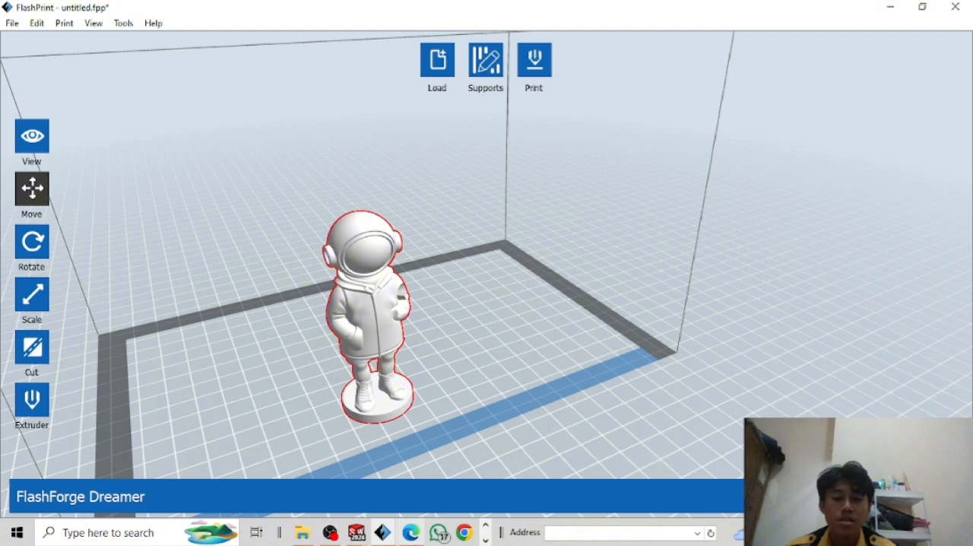
Switch to the FlashPrint window that holds the octopus model and inspect it on the build plate.
mouse_move(382, 532)
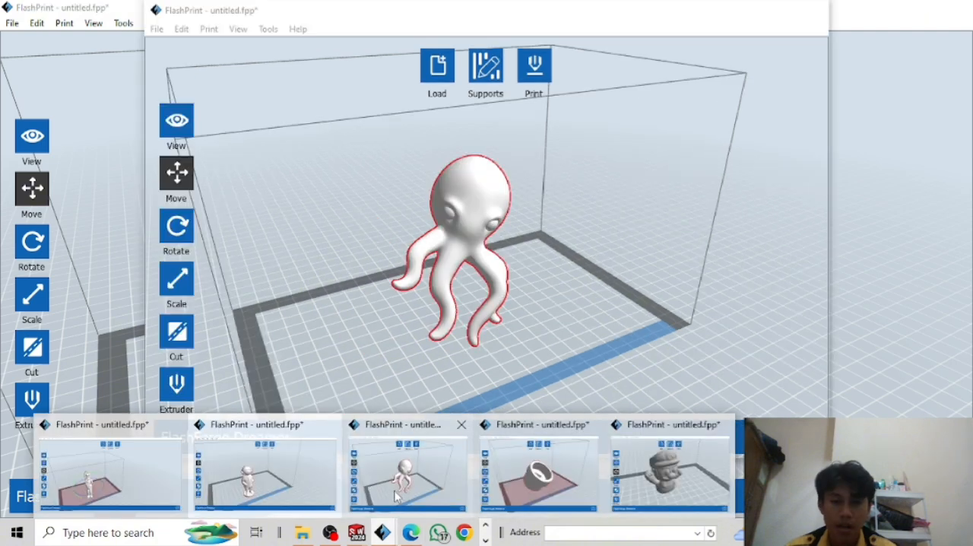
click(396, 497)
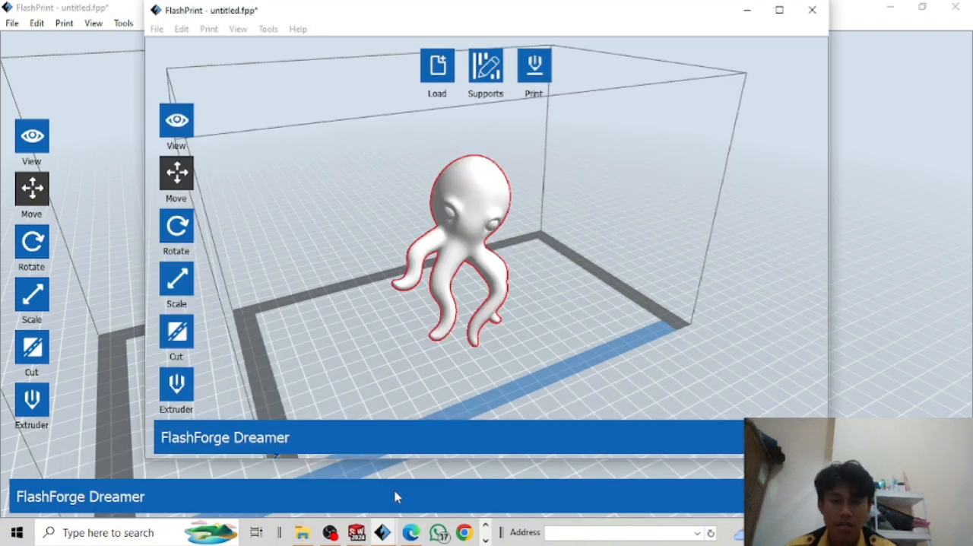
scroll(471, 263, up, 2)
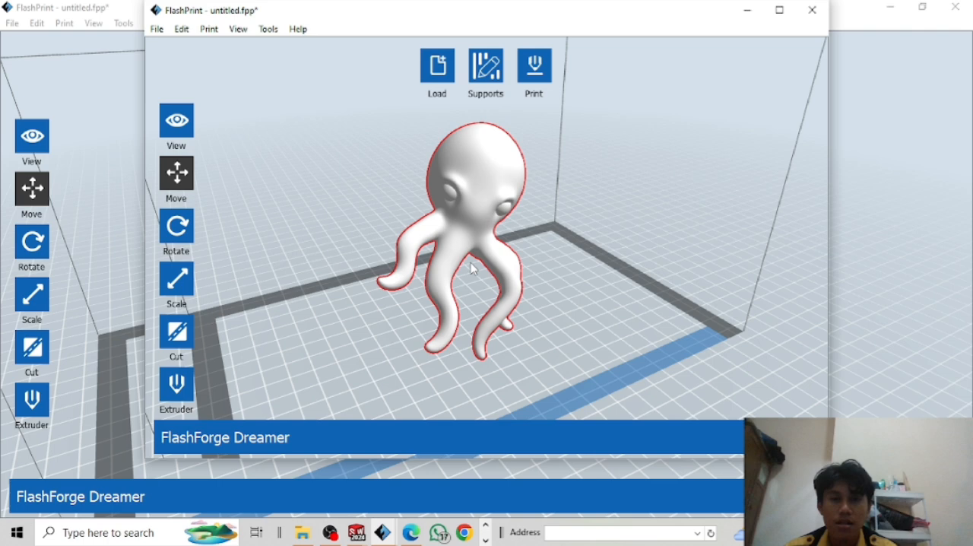
scroll(470, 262, down, 1)
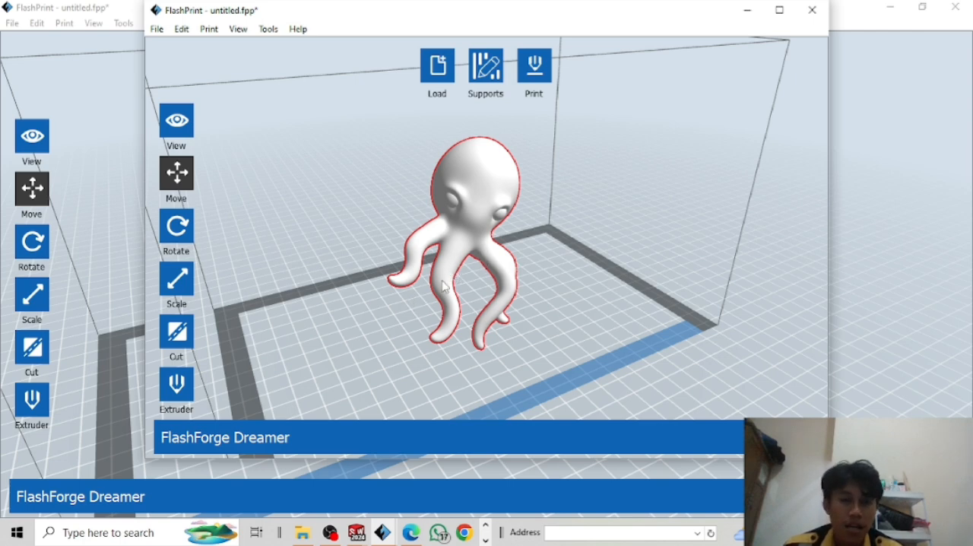
middle_drag(261, 218, 238, 232)
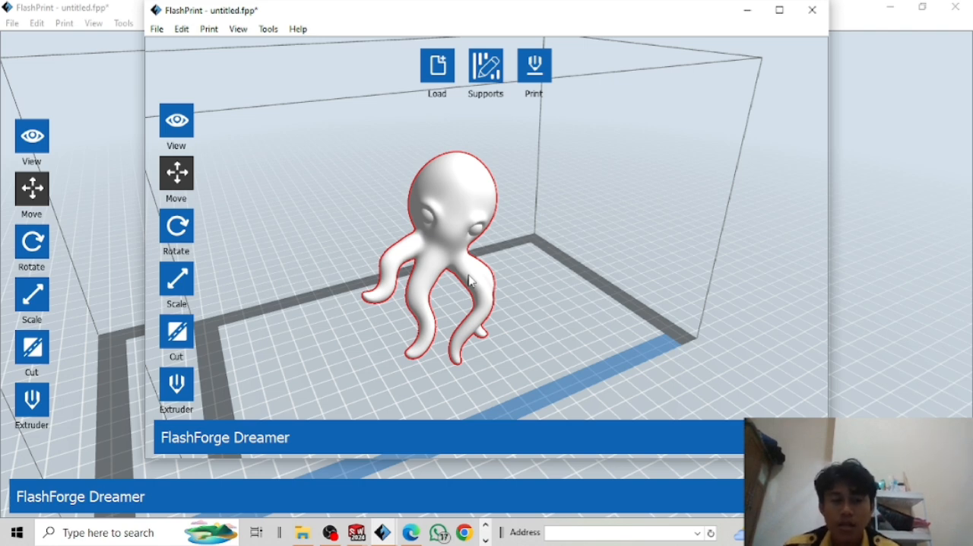
Switch to the FlashPrint window that holds the tilted cup-shaped model and try to rotate it with the Rotate tool.
click(382, 532)
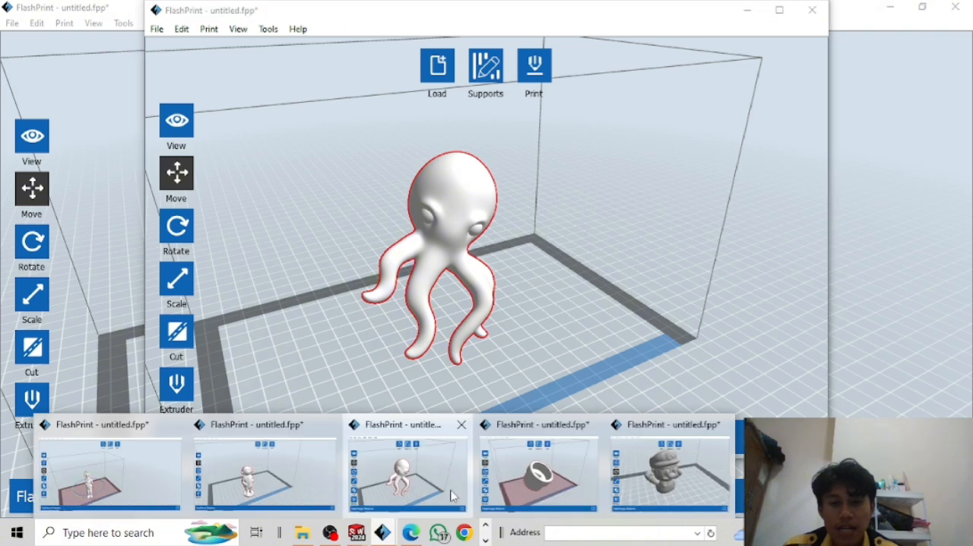
click(521, 476)
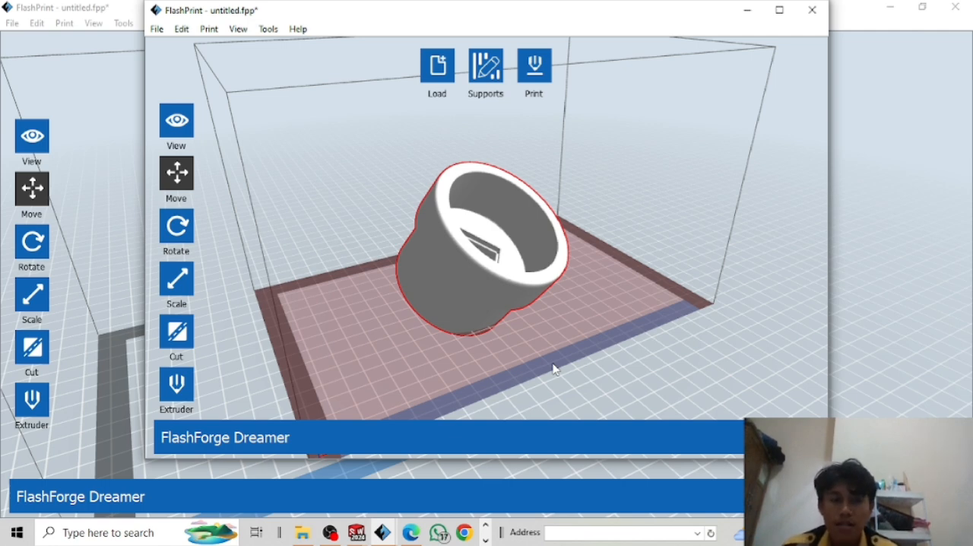
click(177, 227)
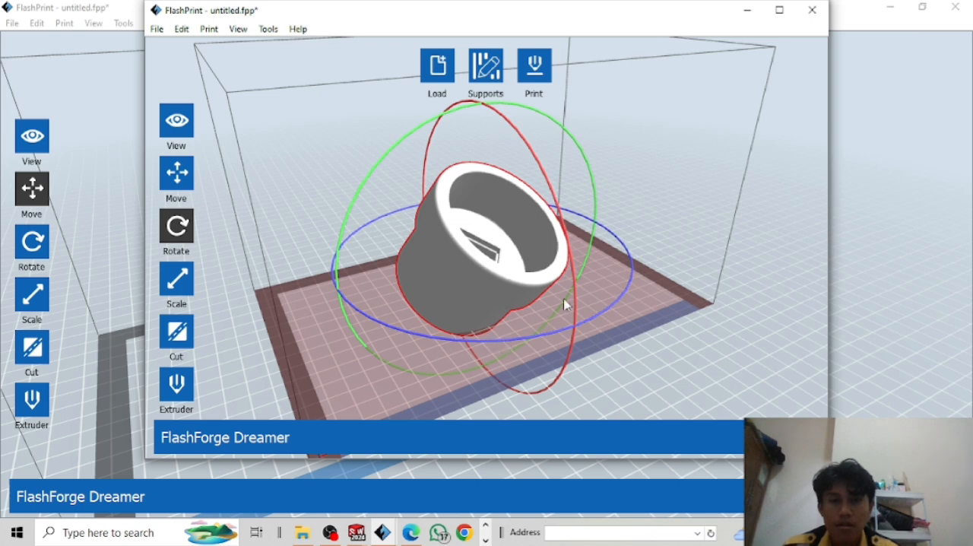
drag(577, 288, 548, 283)
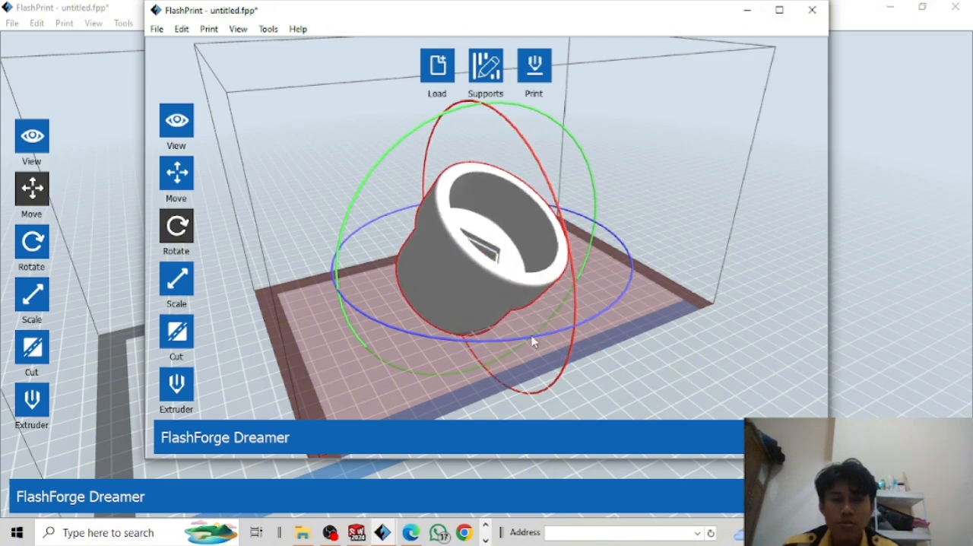
click(532, 338)
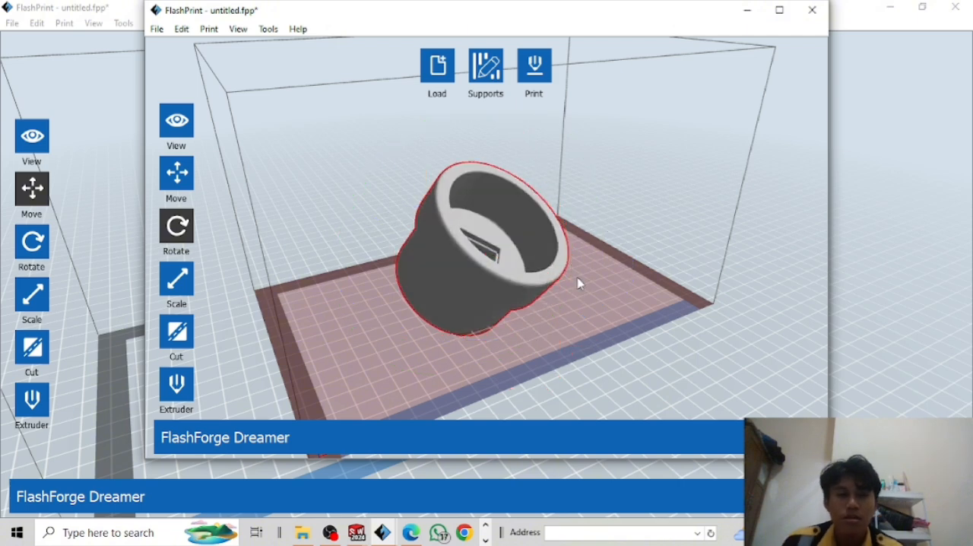
click(509, 317)
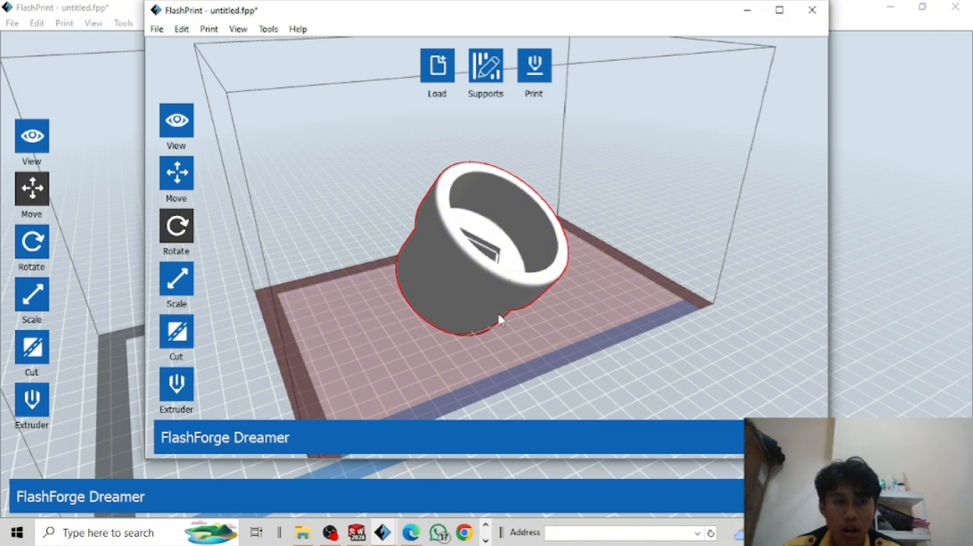
Look at the Set Rotation options, close them and check the rotation rings around the cup-shaped model.
click(167, 236)
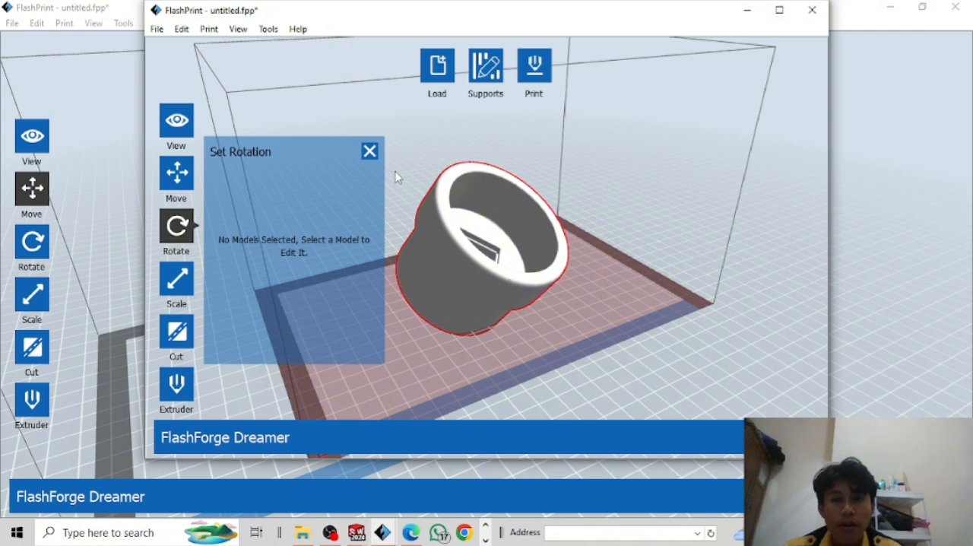
click(370, 151)
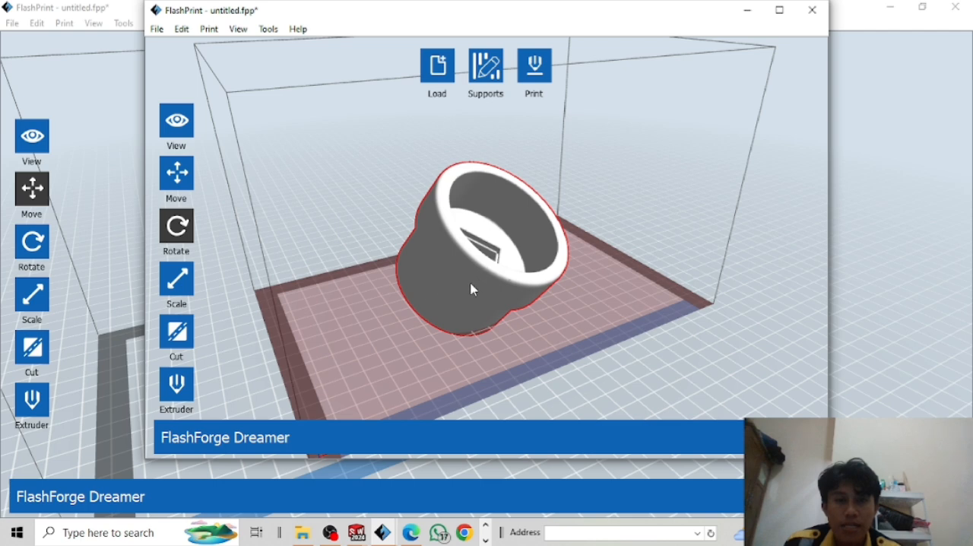
click(498, 277)
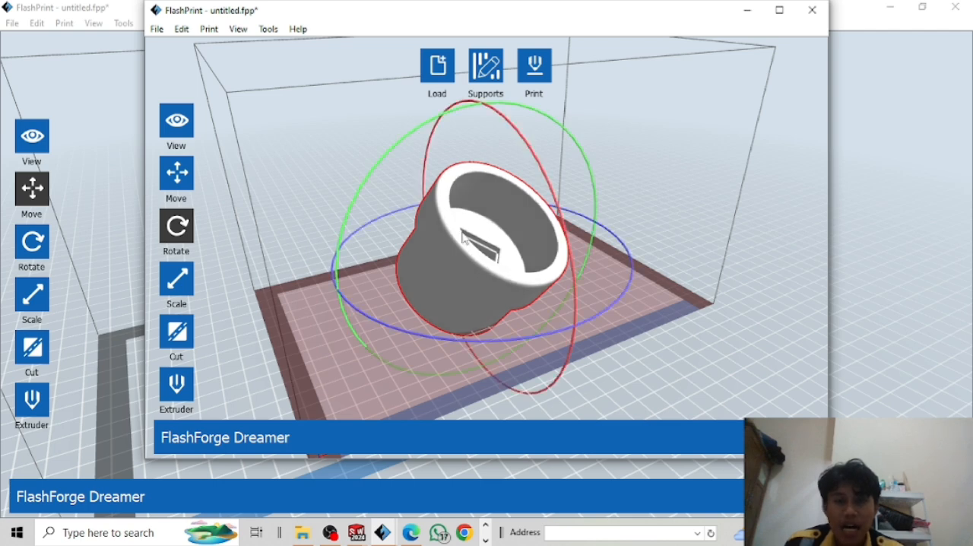
click(556, 334)
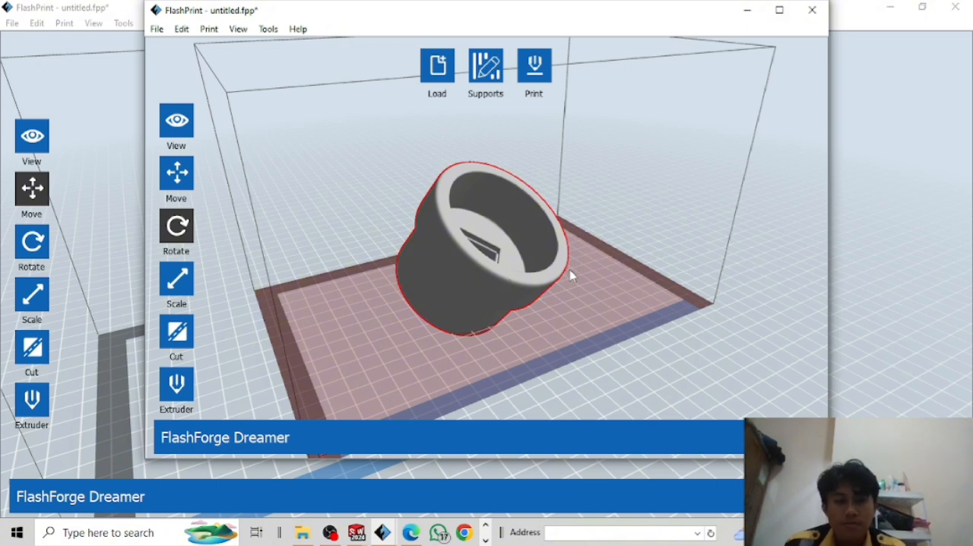
Switch to the FlashPrint window that holds the Mario model and inspect it on the build plate.
mouse_move(383, 533)
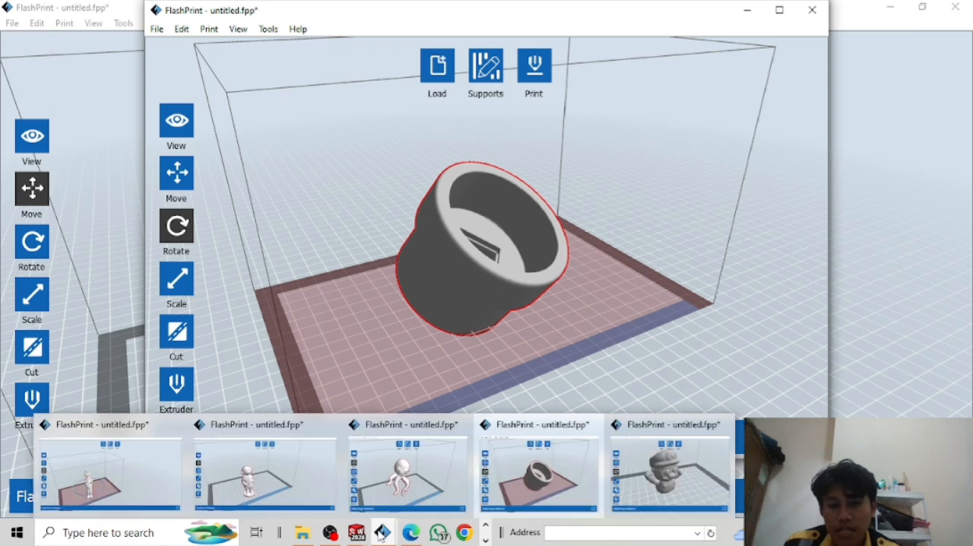
click(640, 481)
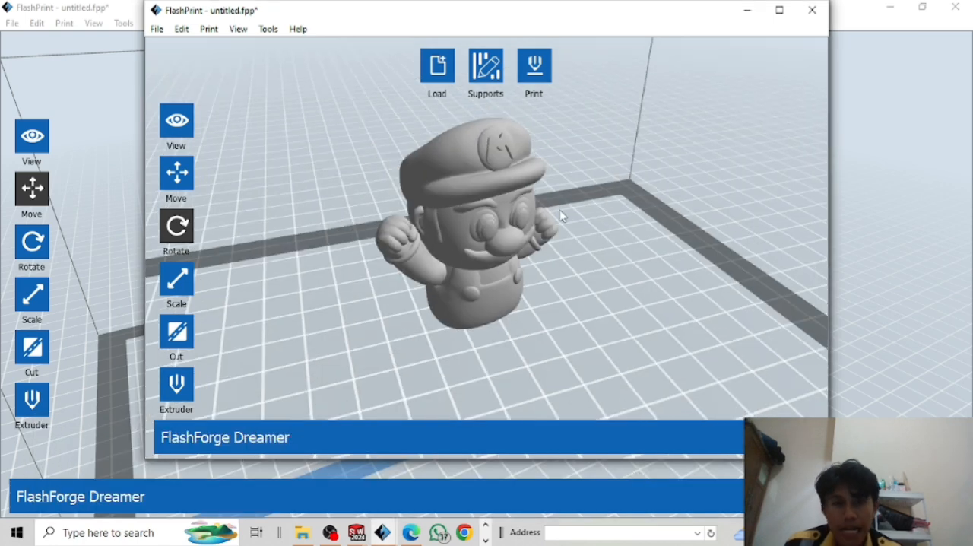
click(542, 230)
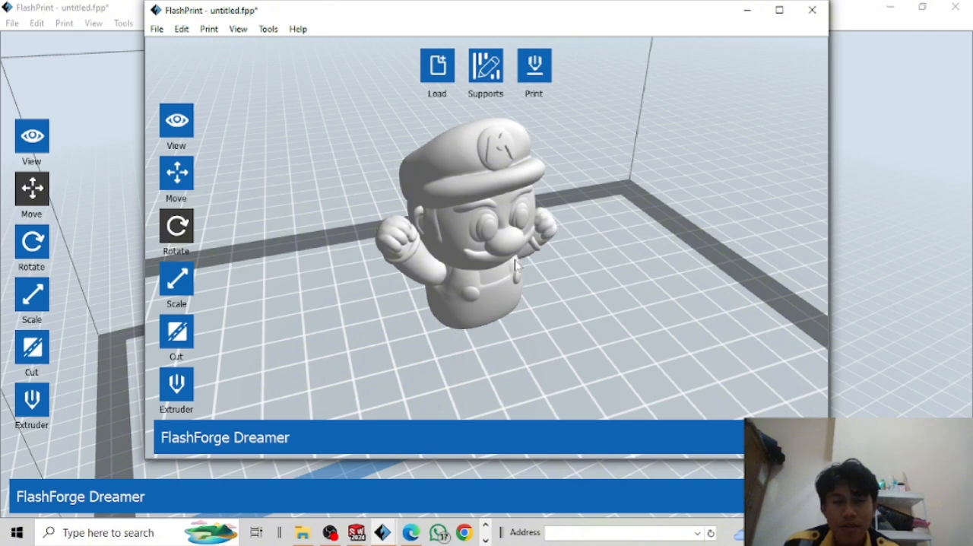
scroll(516, 265, up, 2)
scroll(573, 280, down, 4)
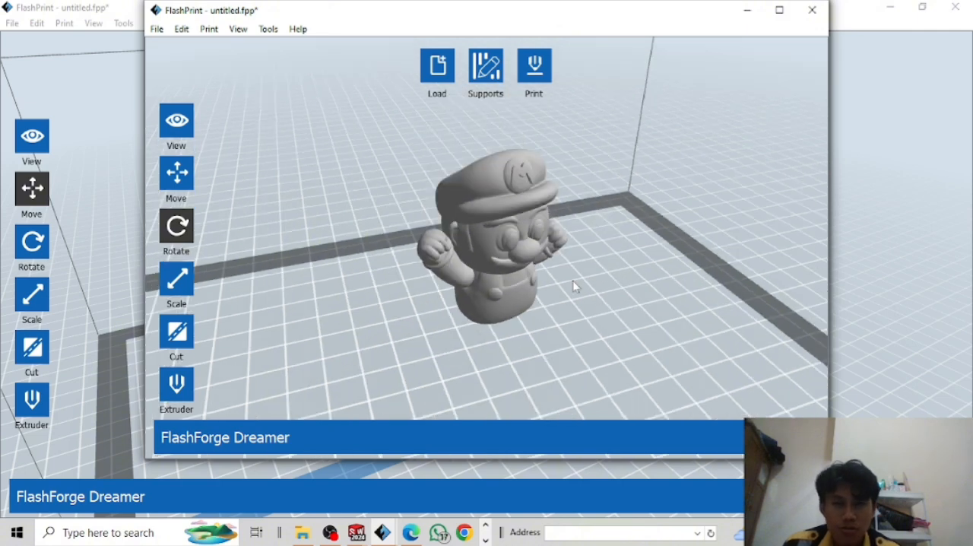
scroll(563, 269, up, 3)
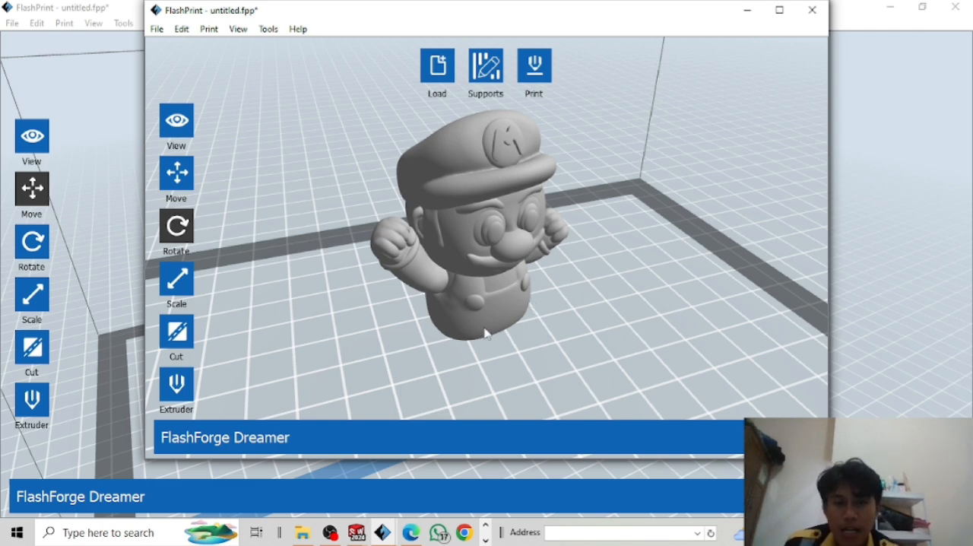
Rotate the Mario model slightly around its vertical axis with the Rotate tool.
click(456, 336)
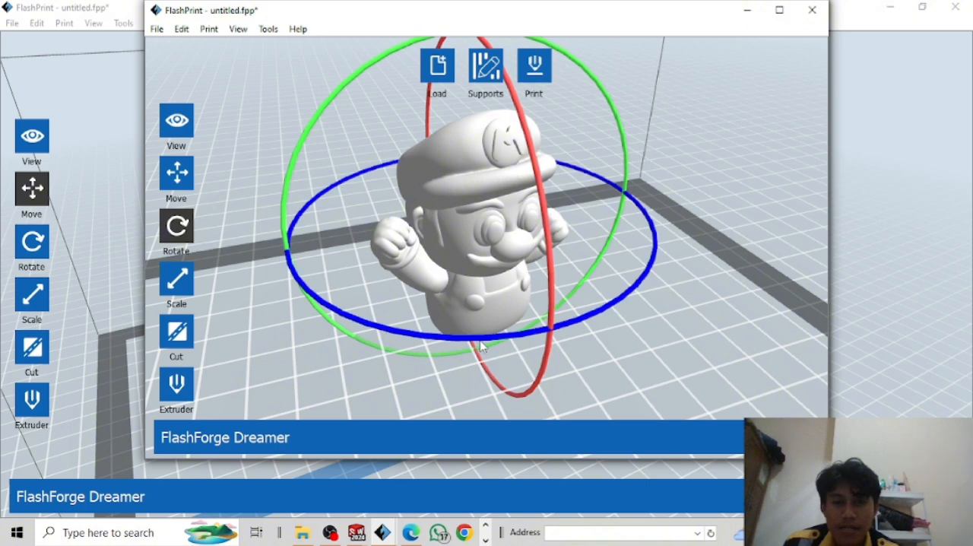
drag(474, 345, 455, 295)
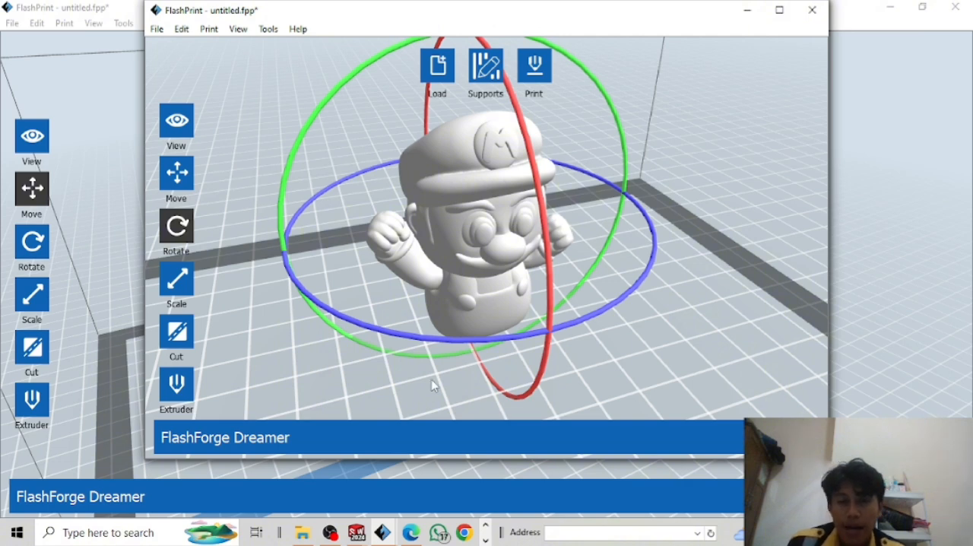
drag(491, 302, 487, 311)
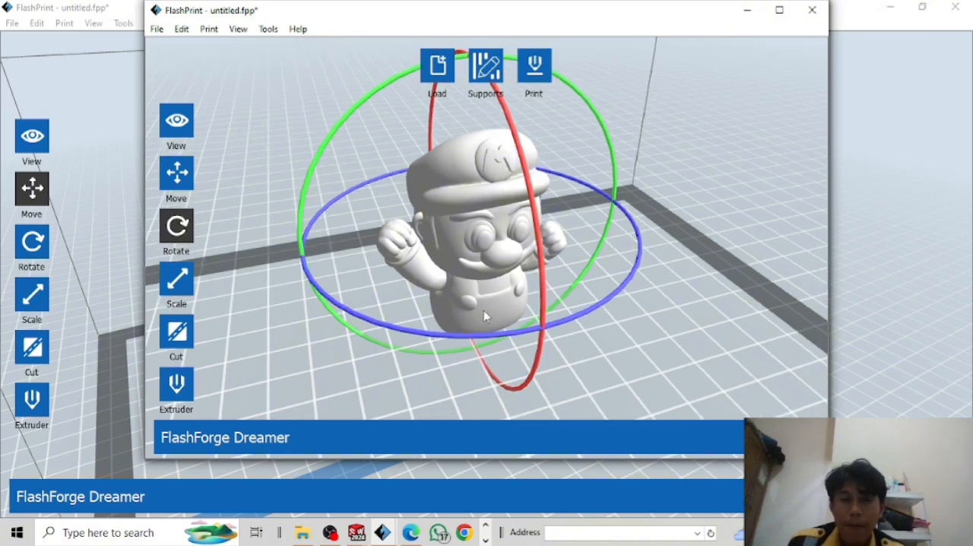
scroll(487, 312, down, 3)
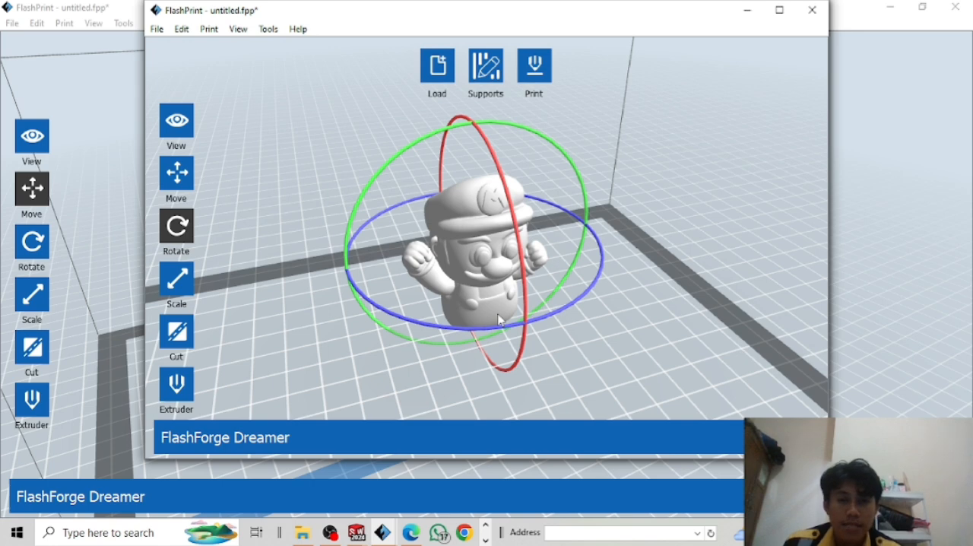